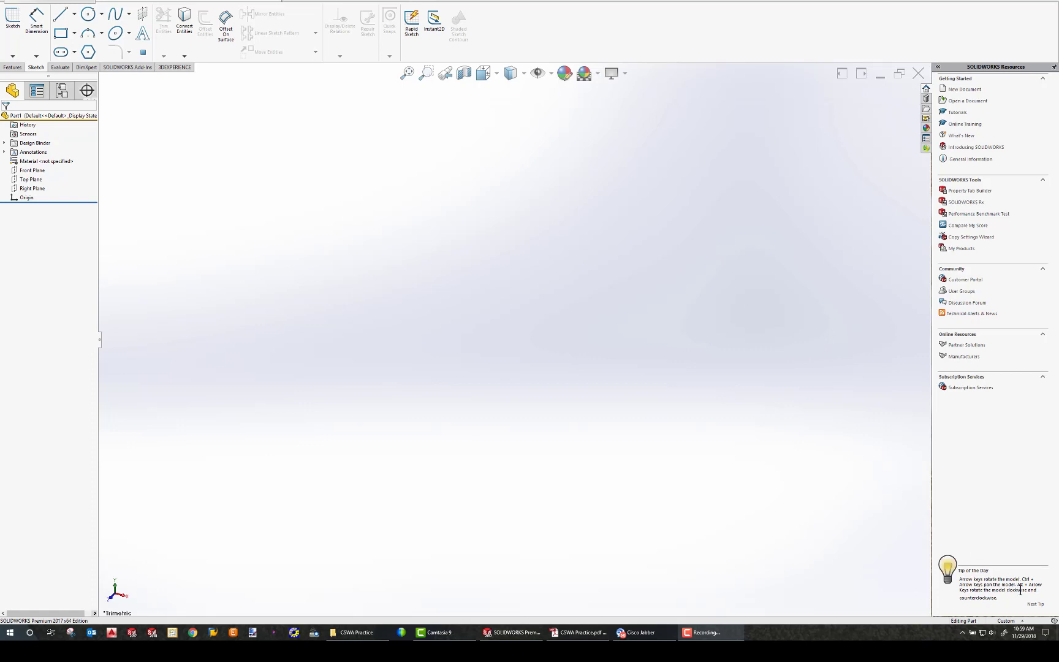
- Switch the part's unit system from Custom to MMGS (millimetre, gram, second)
click(1020, 622)
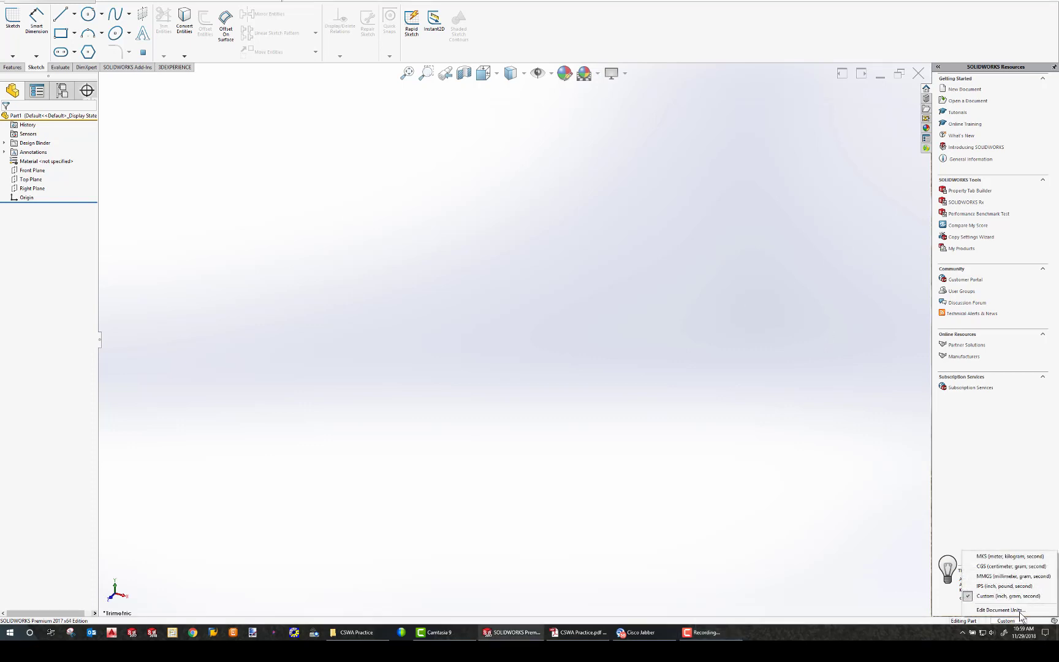
click(988, 582)
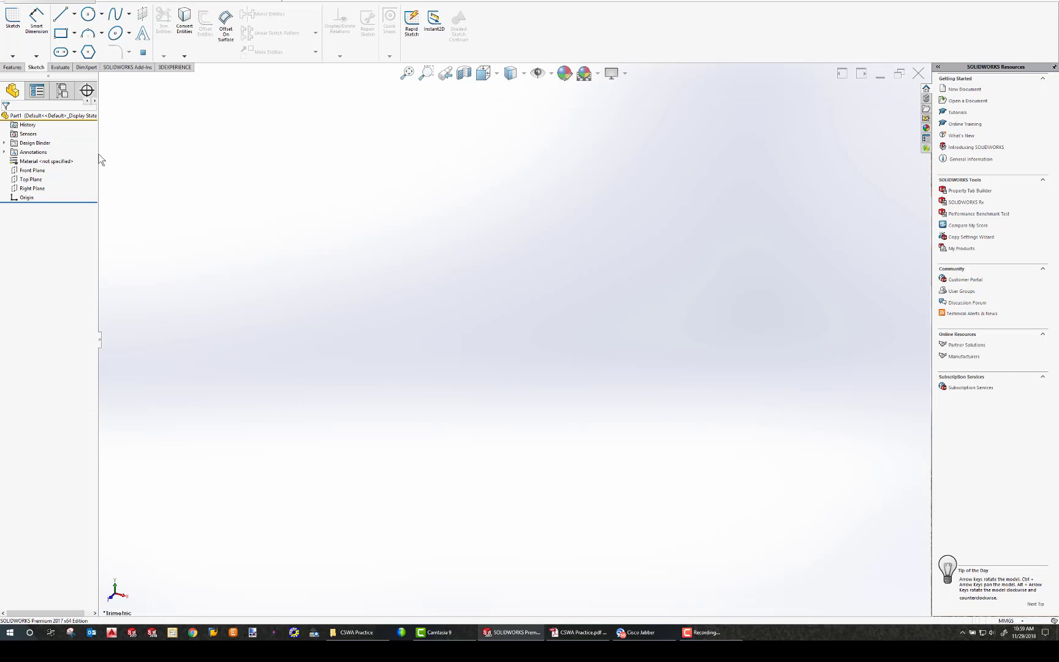
- Apply AISI 1020 steel from the material library to the part
right_click(33, 165)
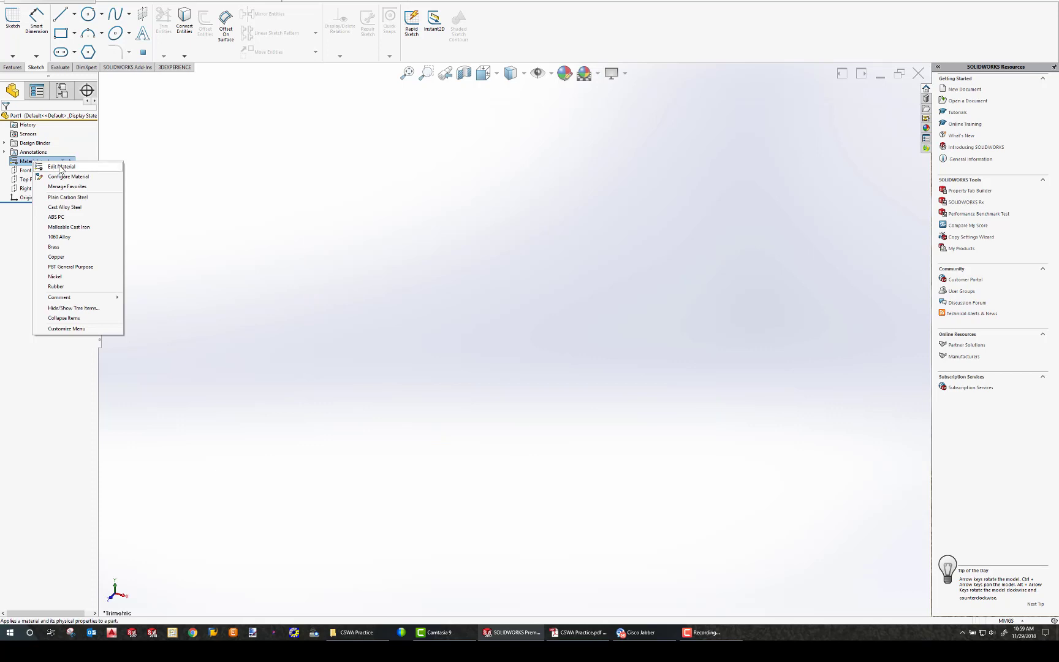
click(59, 165)
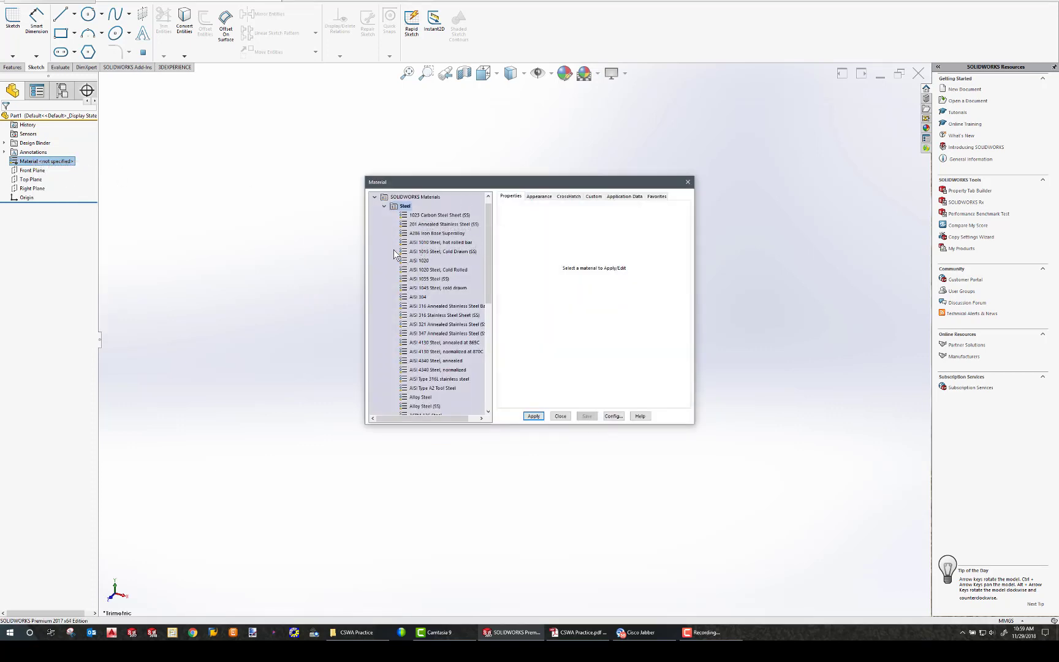
click(420, 260)
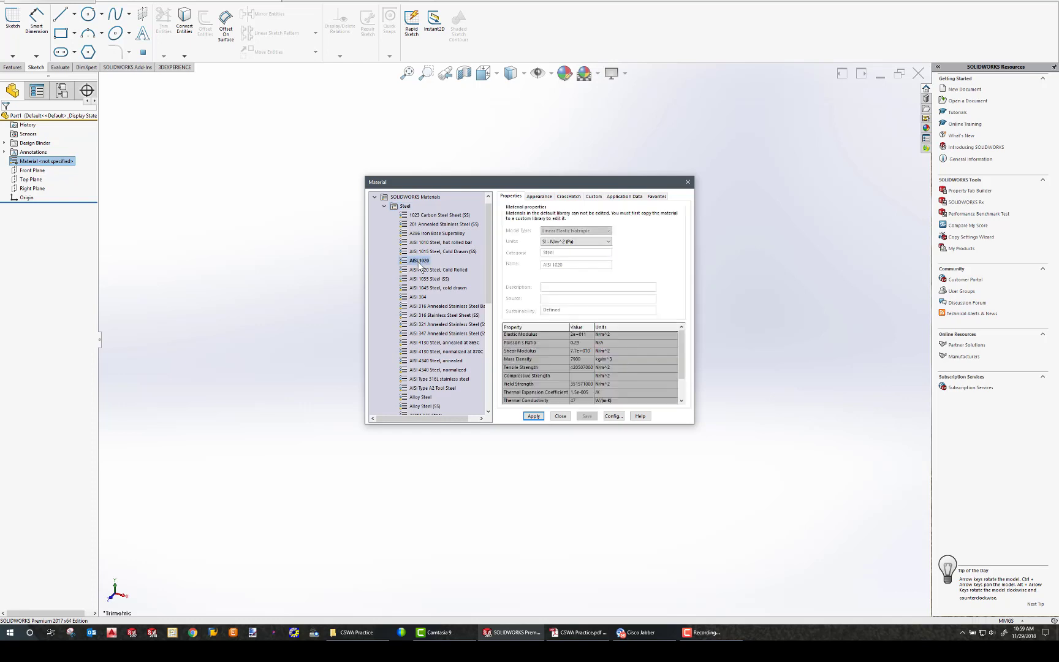
click(533, 416)
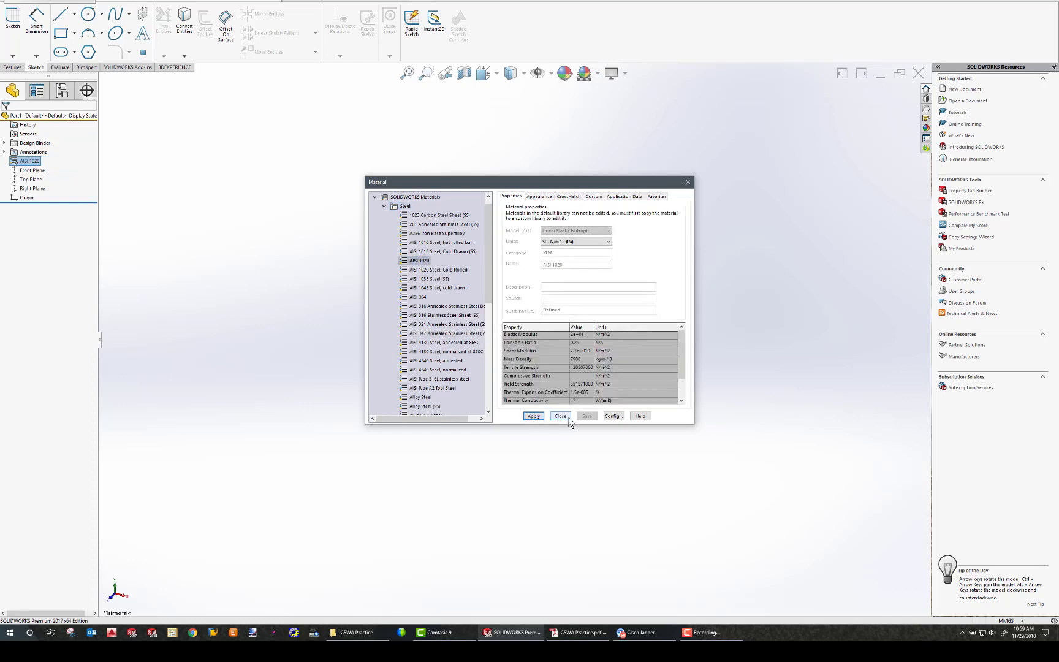
key(Escape)
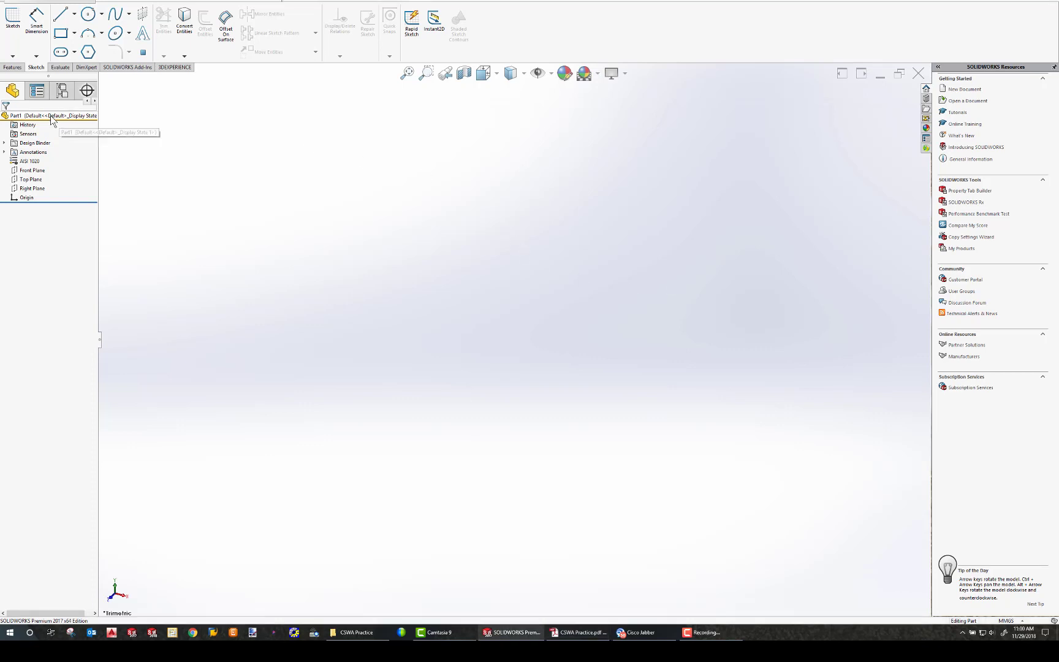
- Start a sketch on the Right Plane and draw the outer corner rectangle
click(30, 188)
click(13, 22)
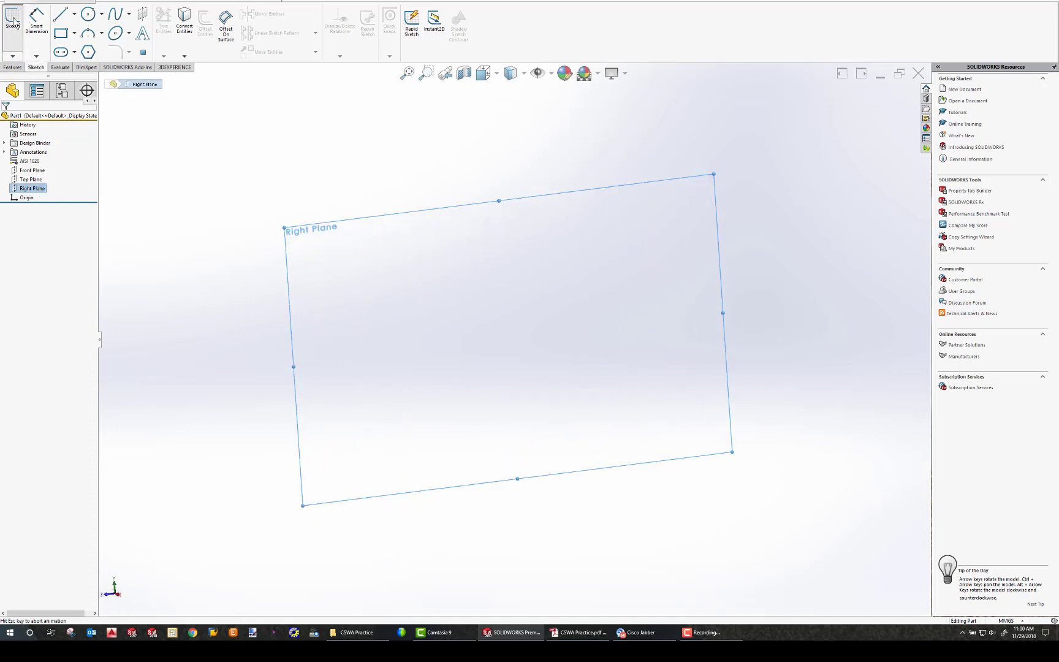
click(60, 33)
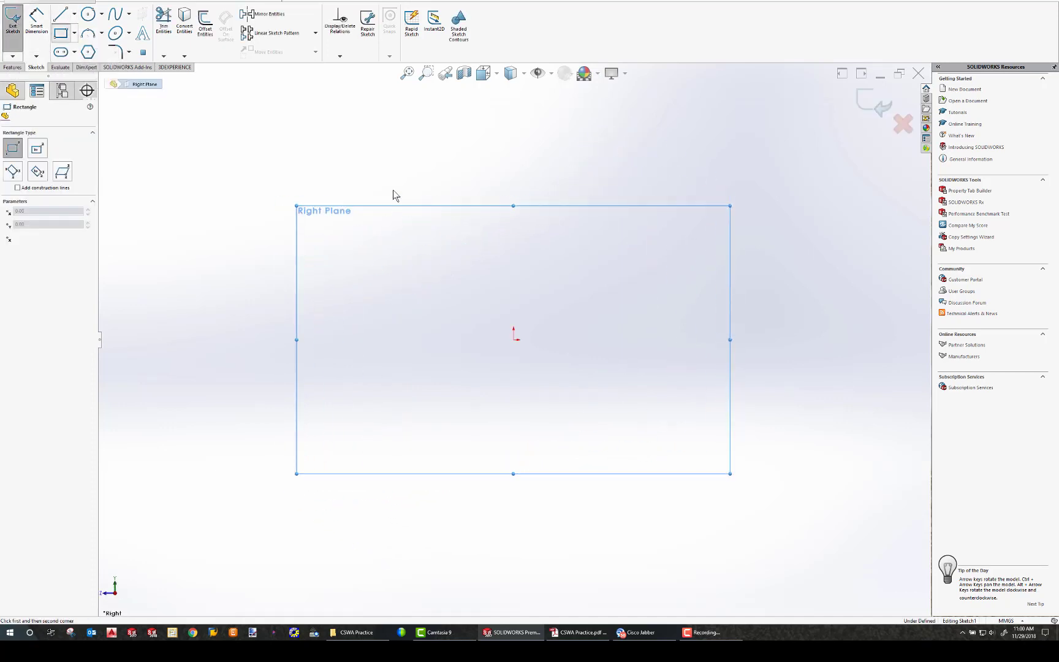
drag(333, 105, 513, 339)
key(Escape)
scroll(388, 165, down, 3)
scroll(390, 163, up, 3)
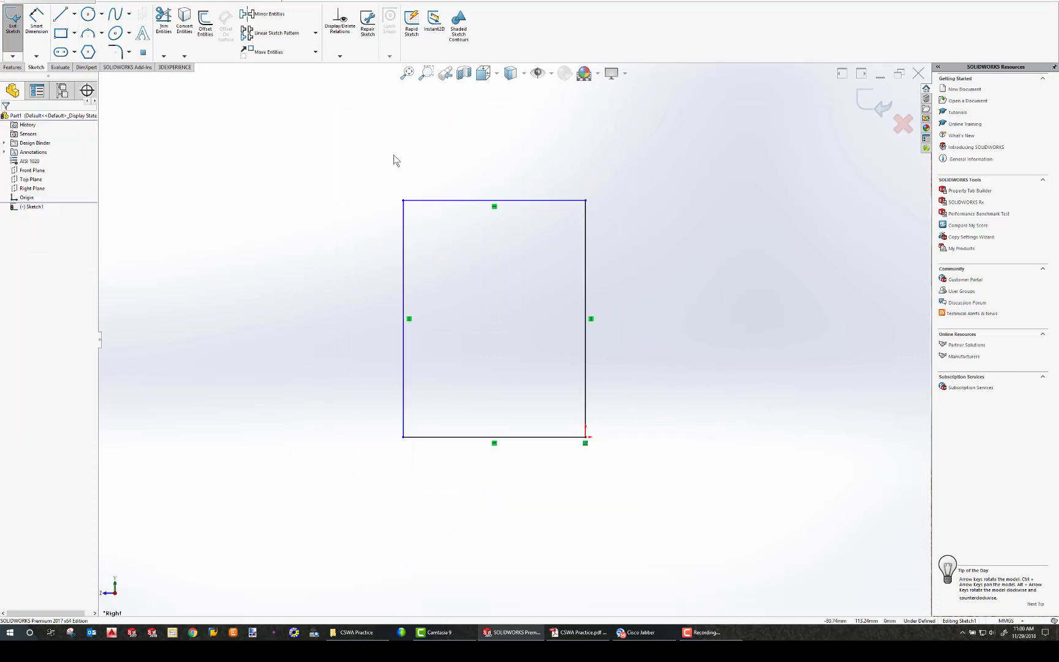
drag(404, 201, 335, 140)
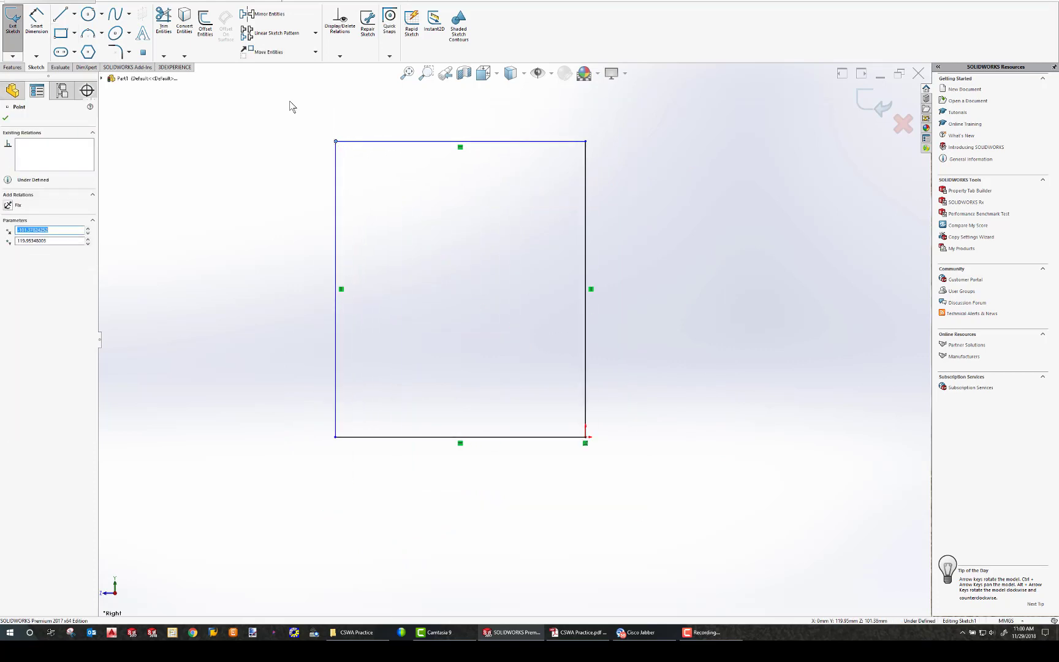
- Draw a circle inside the rectangle near its right edge
click(90, 18)
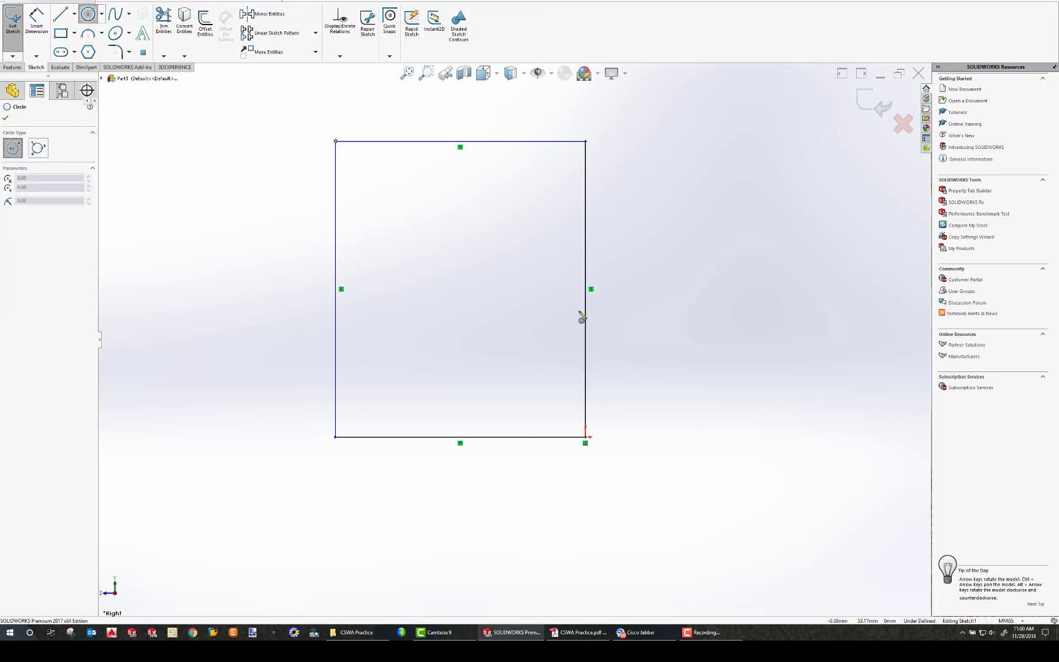
mouse_move(476, 322)
mouse_down()
mouse_move(472, 256)
mouse_move(506, 255)
mouse_up()
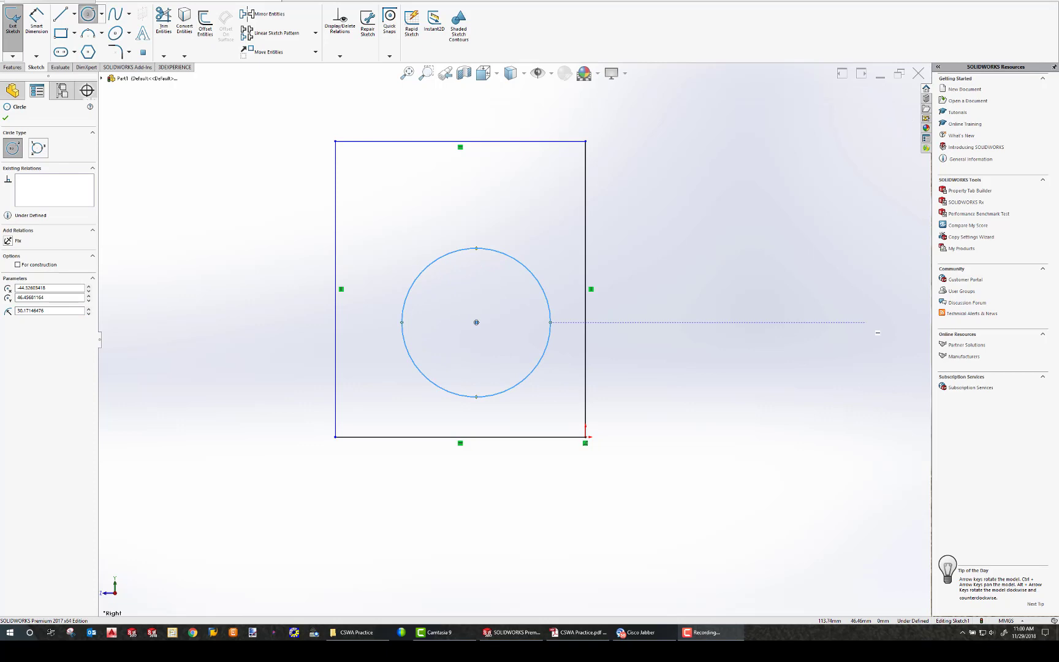
click(62, 20)
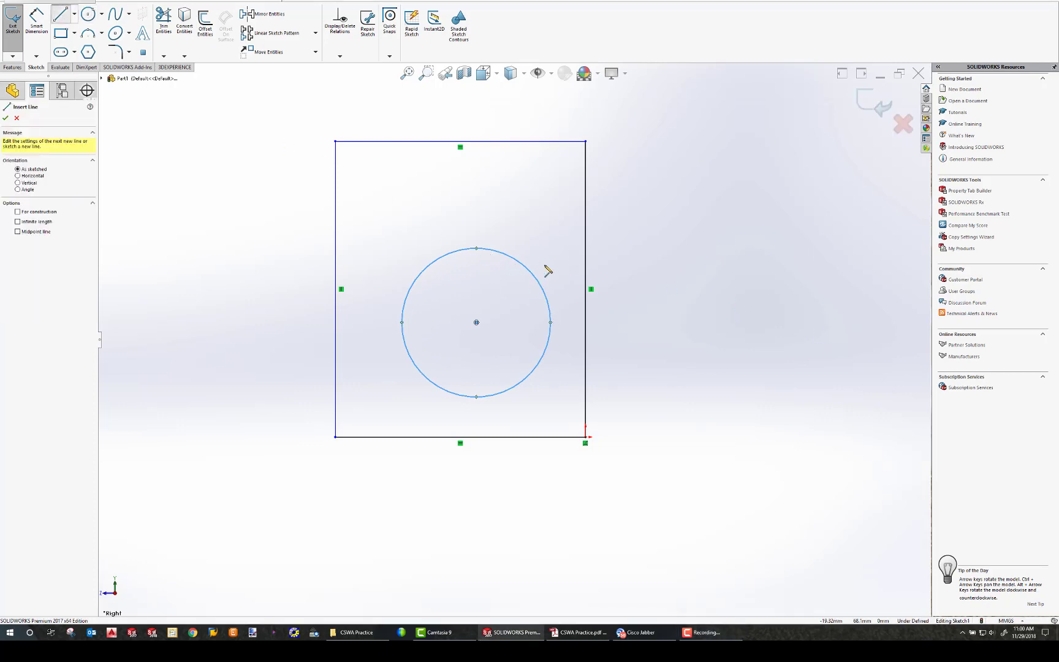
click(509, 256)
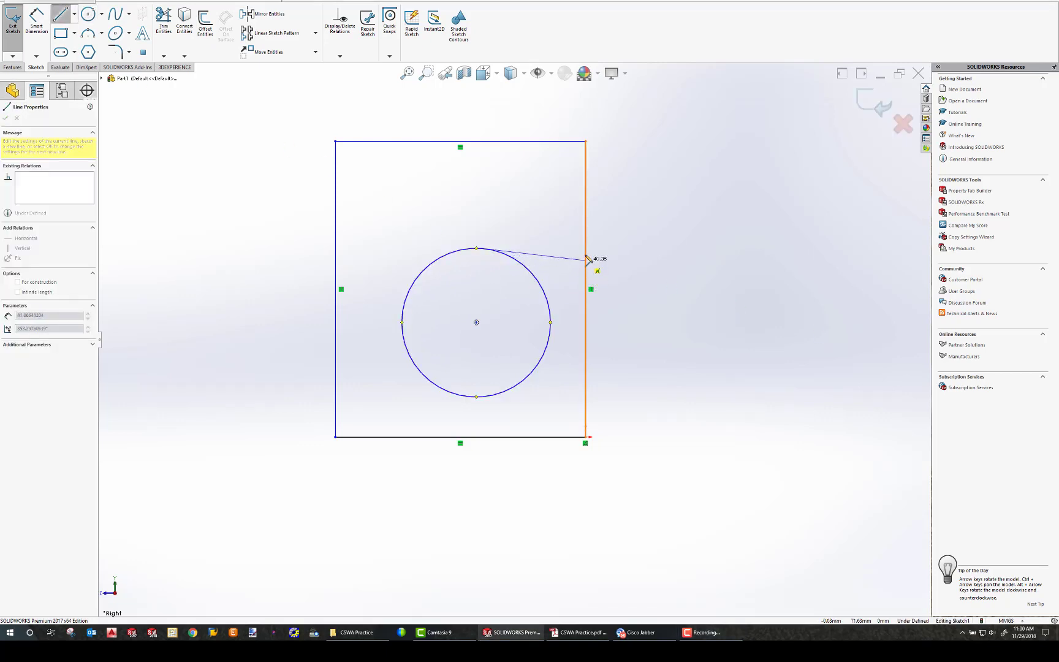
click(585, 260)
key(Escape)
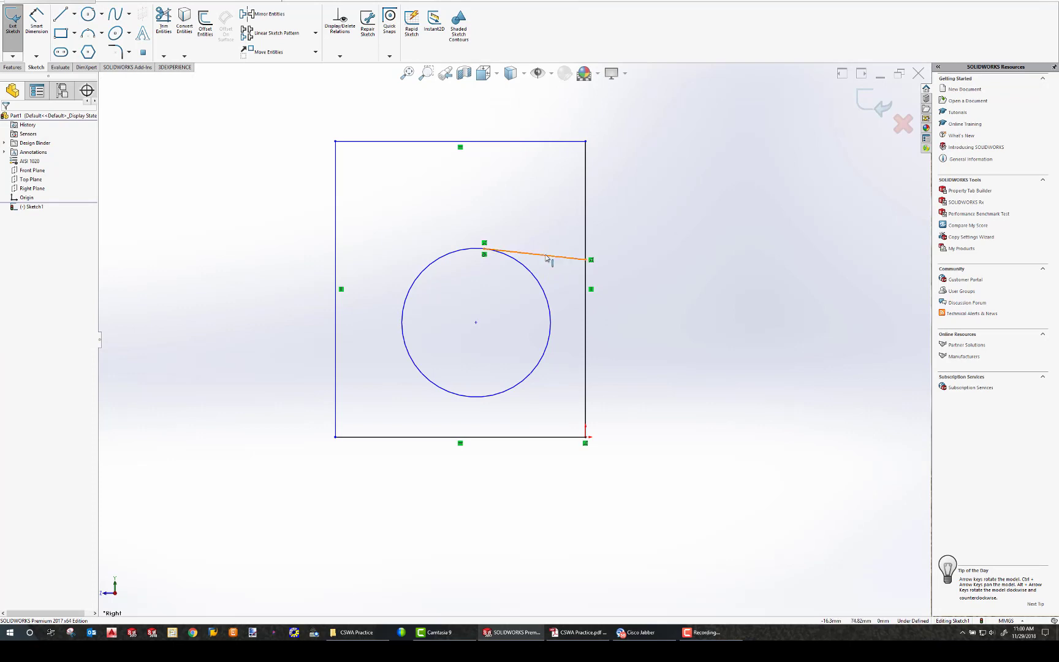
click(548, 256)
key(Delete)
- Draw two horizontal lines from the right edge to the circle and trim the excess
click(69, 17)
click(585, 303)
double_click(549, 304)
click(585, 365)
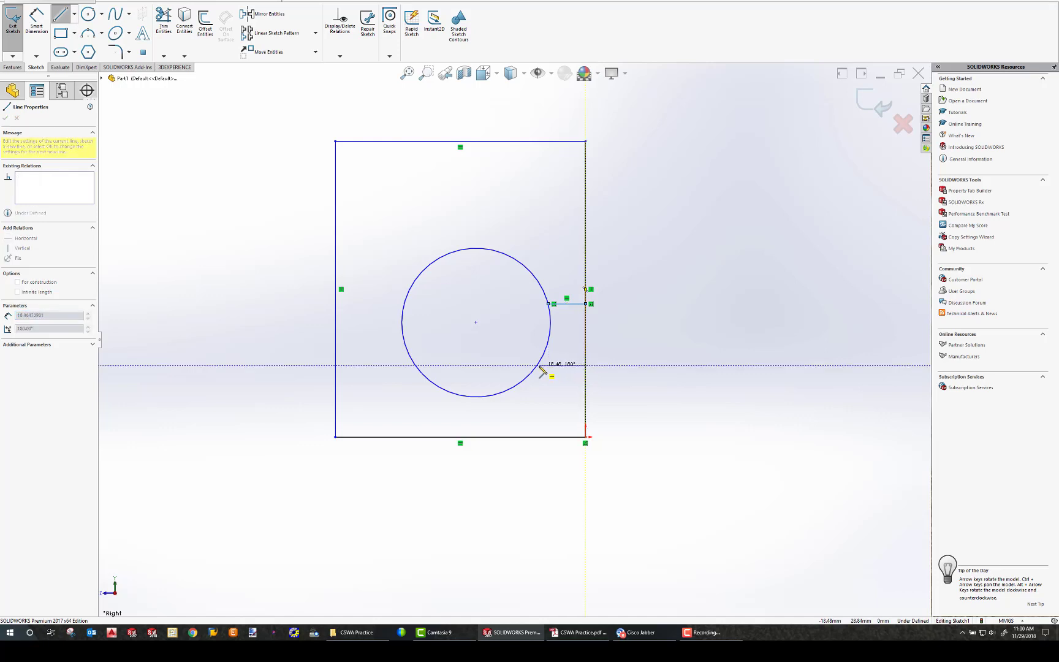
double_click(535, 365)
key(t)
drag(550, 337, 593, 336)
key(Escape)
click(61, 33)
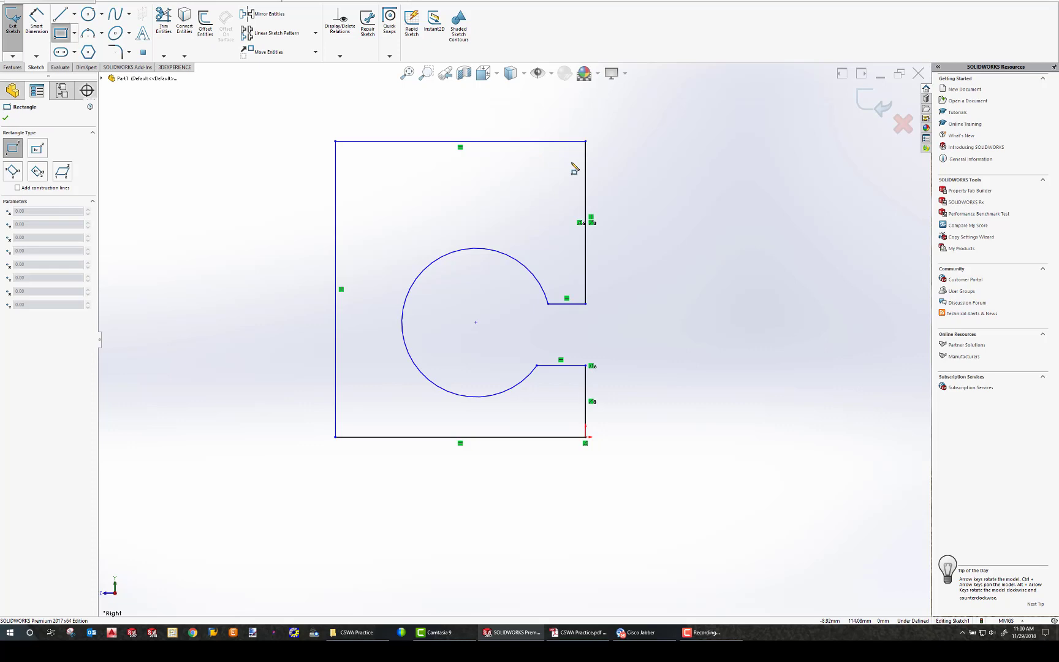
- Draw a thin slot rectangle from the right edge near the top and trim the edge open
click(585, 158)
click(457, 180)
key(Escape)
click(164, 17)
drag(597, 171, 579, 170)
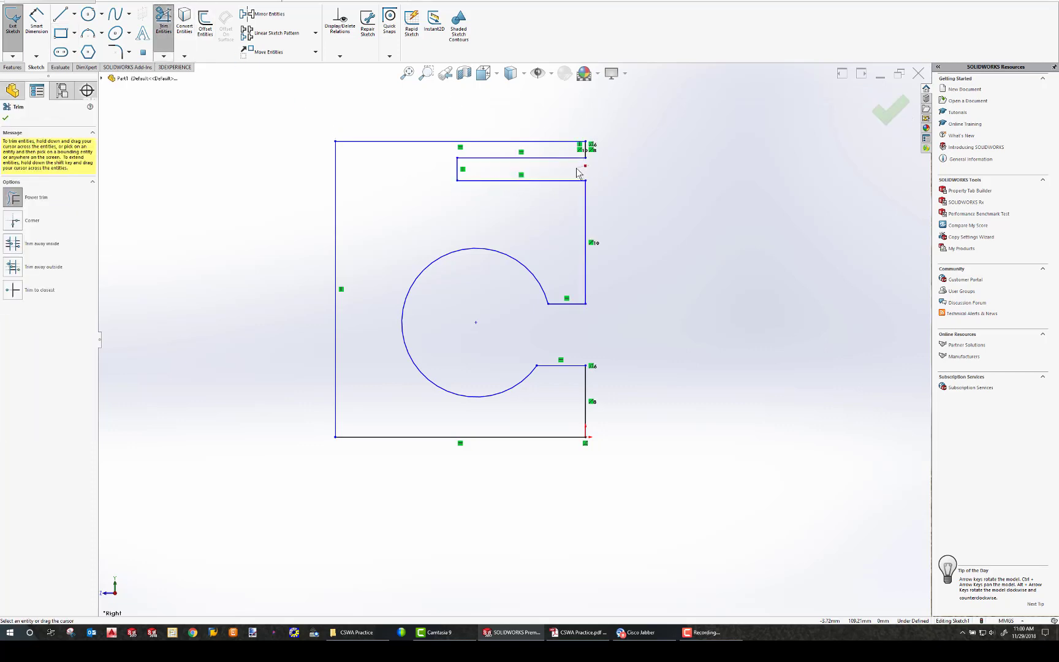
key(Escape)
scroll(527, 279, down, 2)
scroll(525, 277, up, 2)
key(d)
click(427, 186)
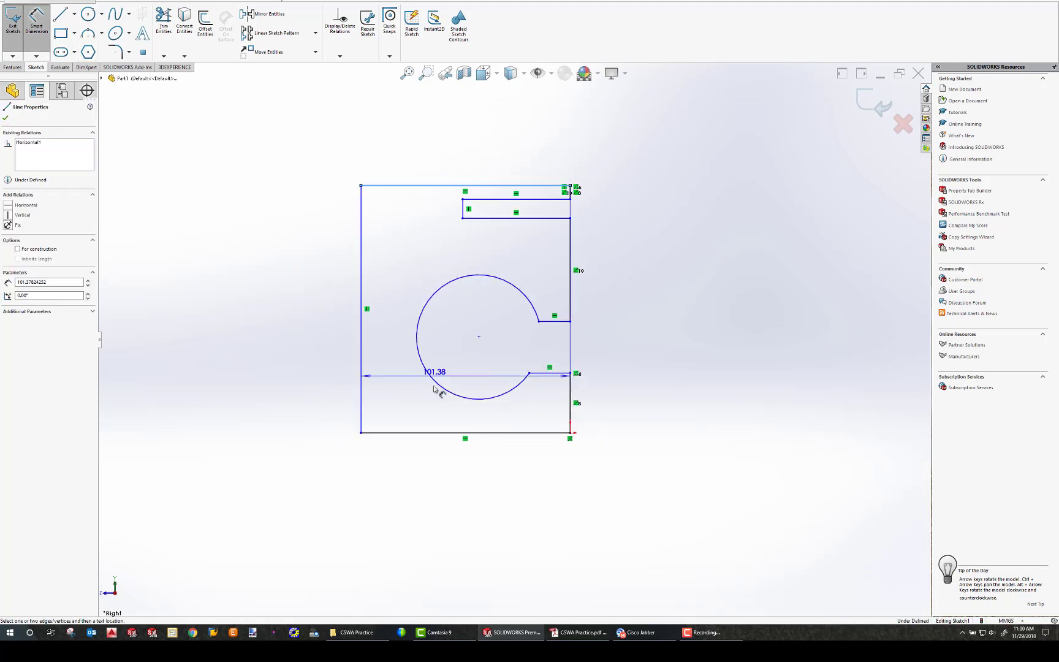
- Dimension the profile 70 mm tall and 50 mm wide
click(432, 432)
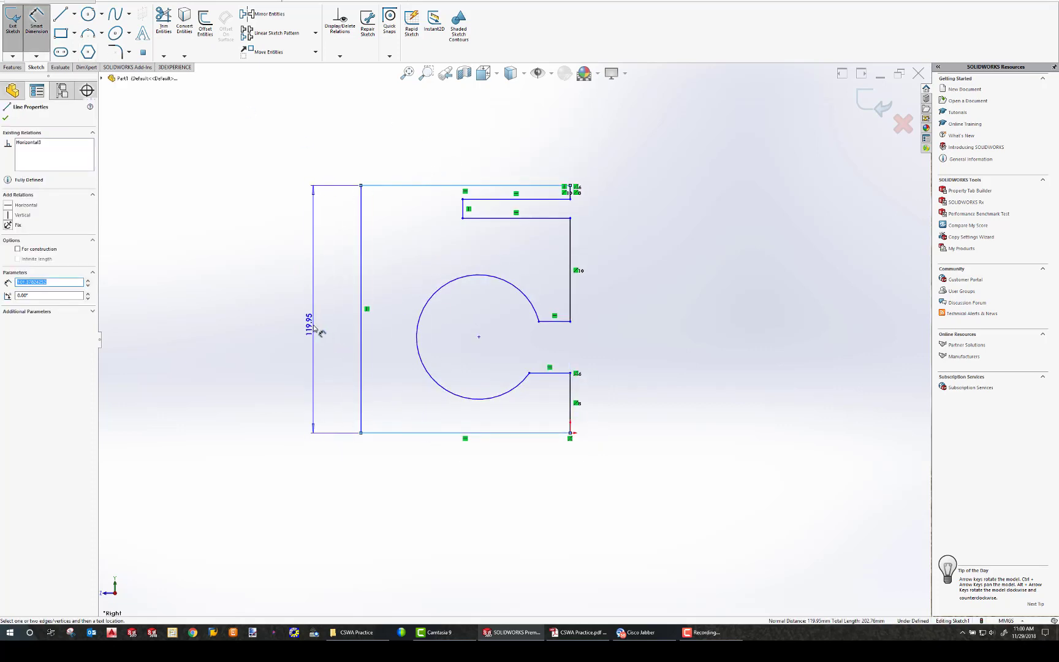
click(314, 331)
text(50)
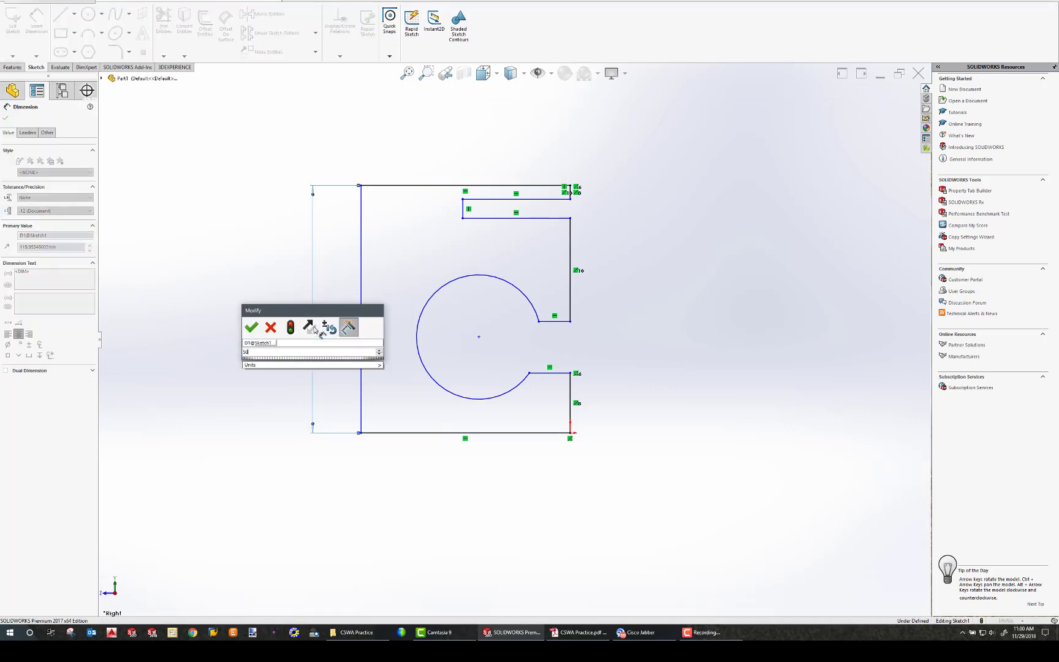
key(Return)
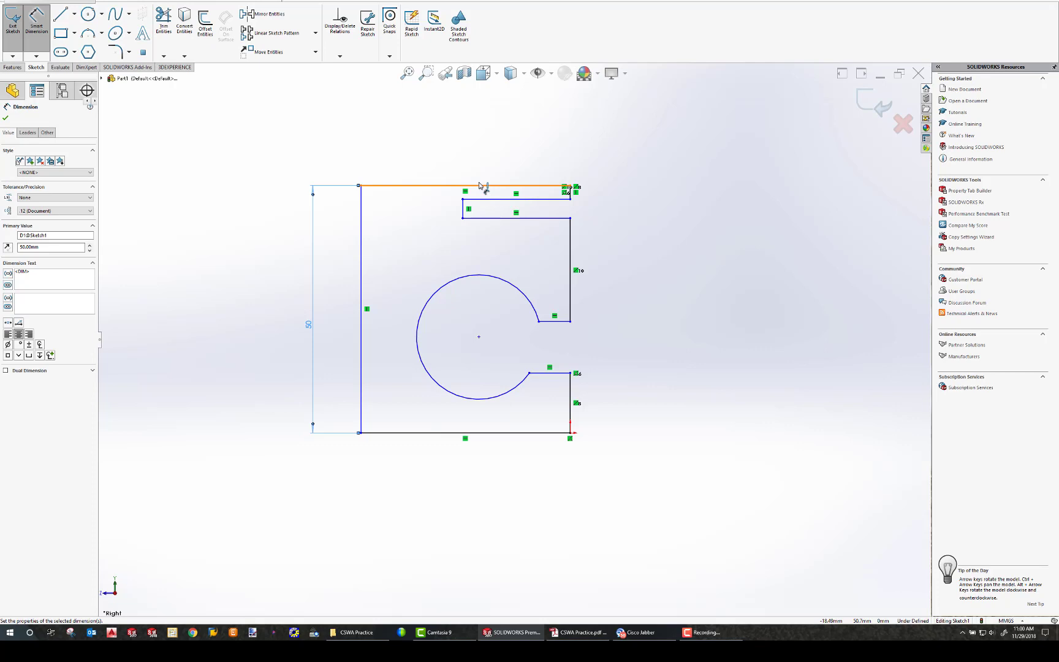
click(478, 185)
click(478, 149)
text(50)
key(Return)
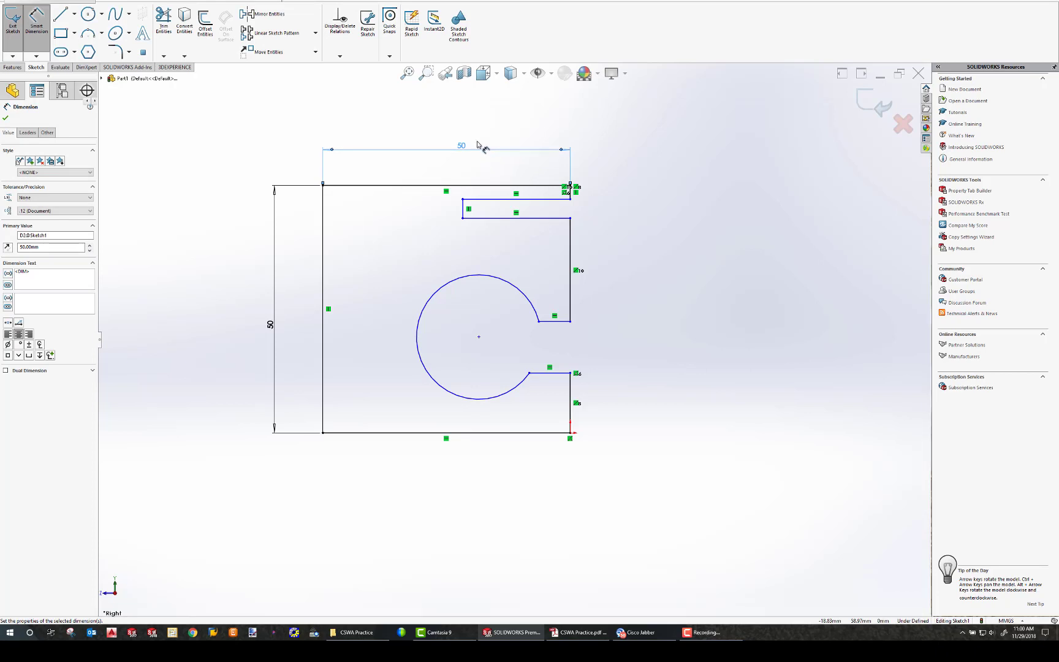
double_click(270, 324)
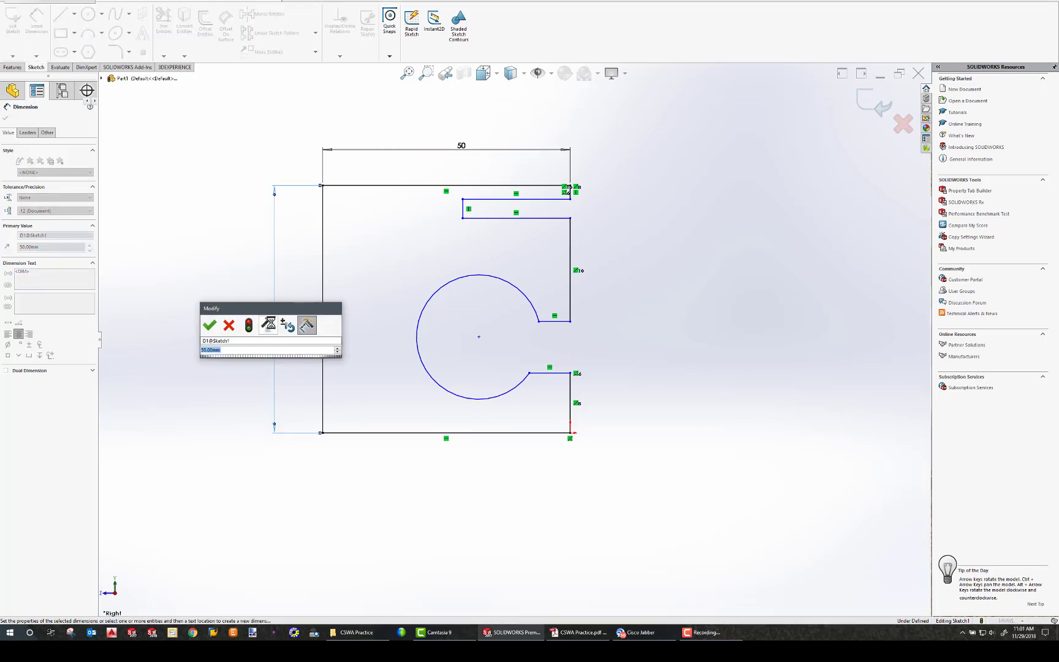
text(70)
key(Return)
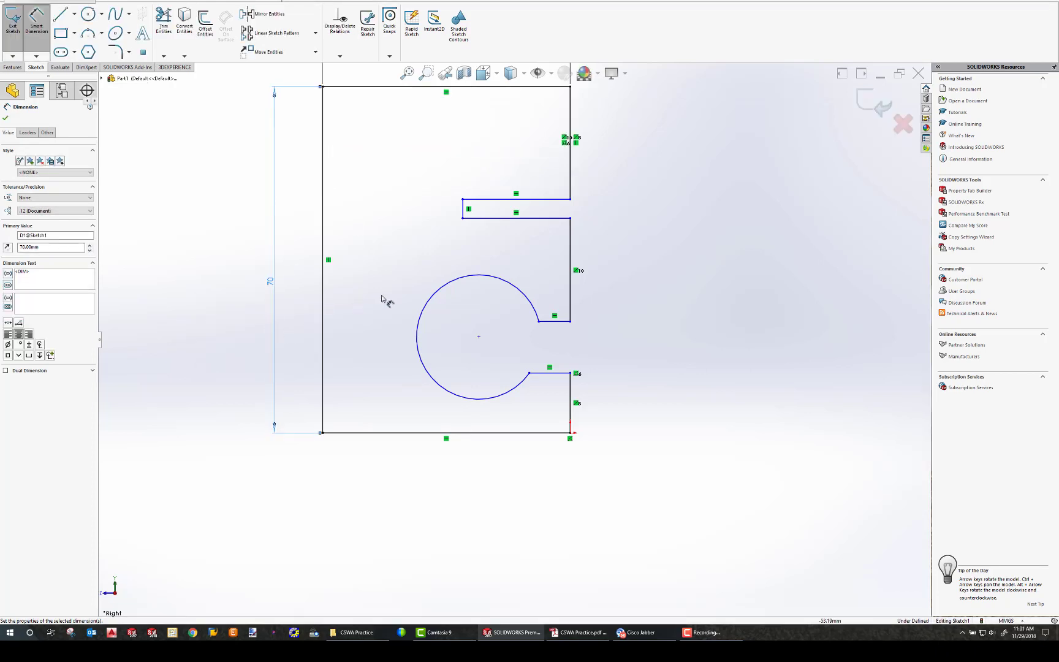
- Place the slot's top line 12.50 mm below the top edge
scroll(367, 294, down, 1)
scroll(504, 241, up, 2)
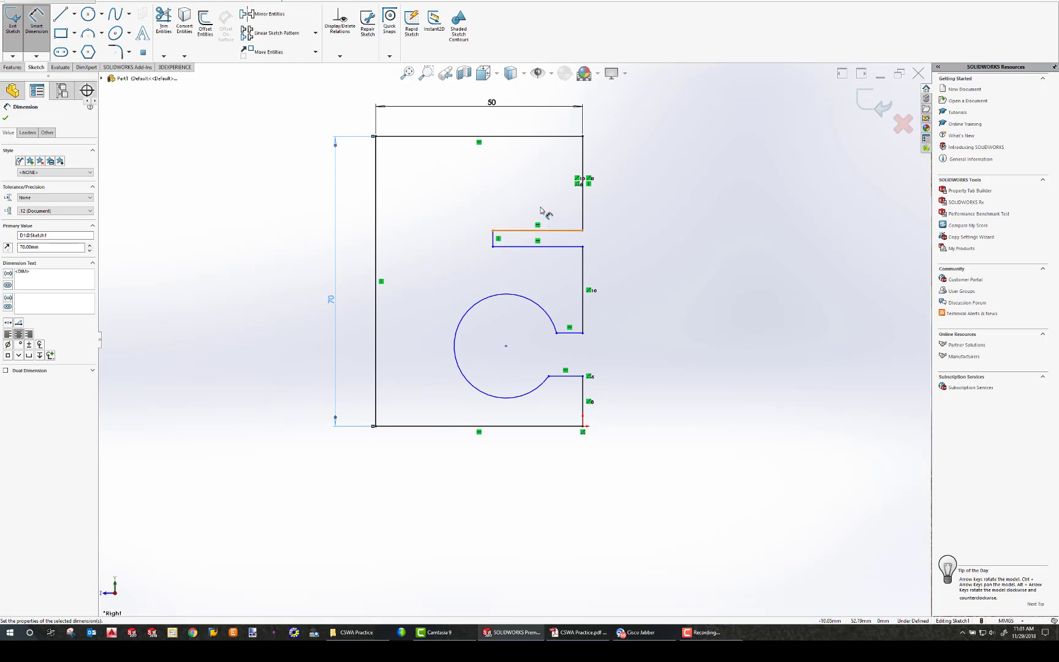
click(559, 232)
click(573, 137)
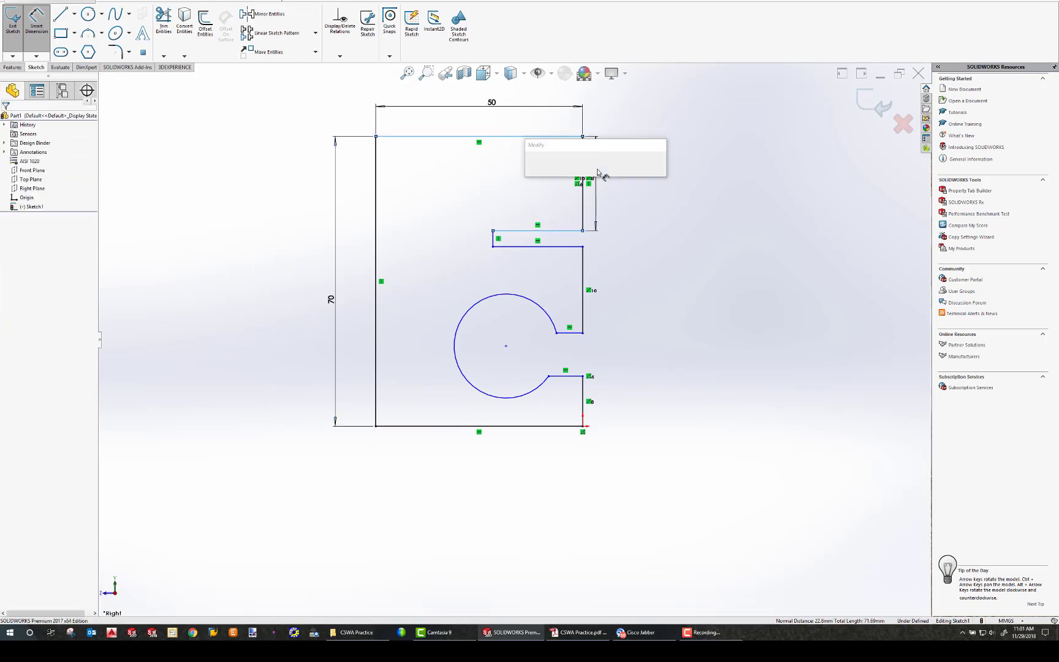
click(598, 173)
text(12.5)
key(Return)
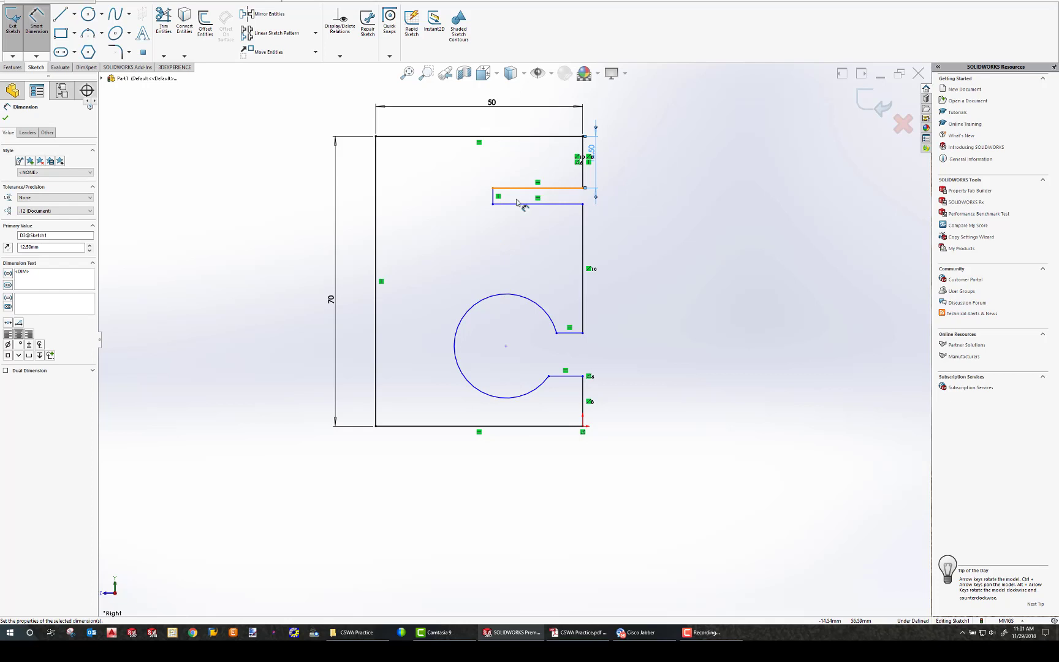
- Dimension the slot width as 3.30 mm
click(530, 204)
click(532, 183)
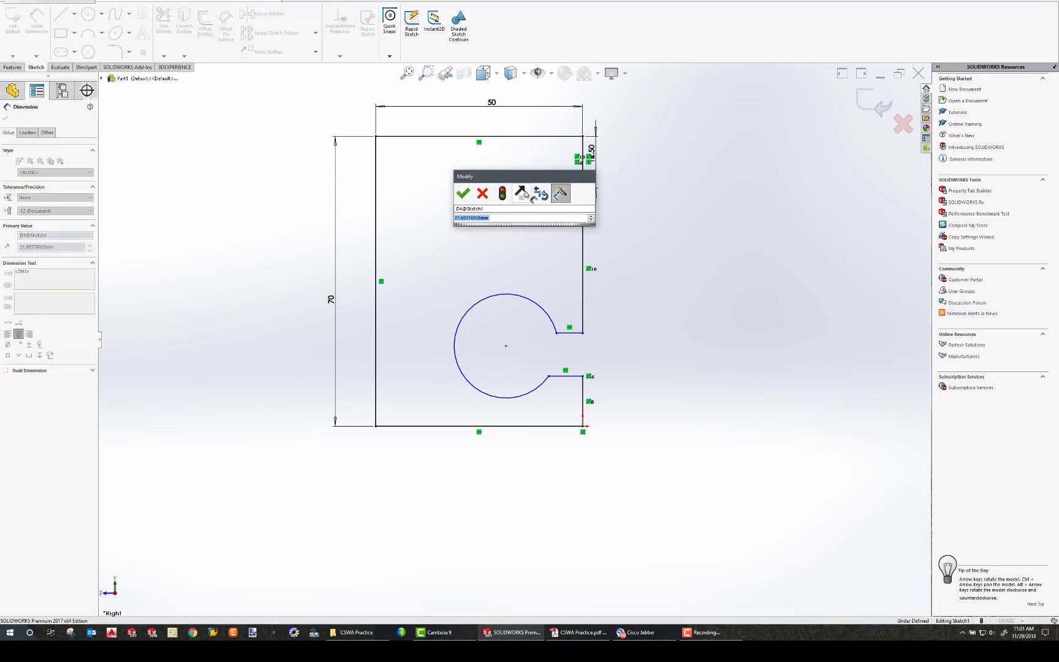
key(Escape)
key(ctrl+z)
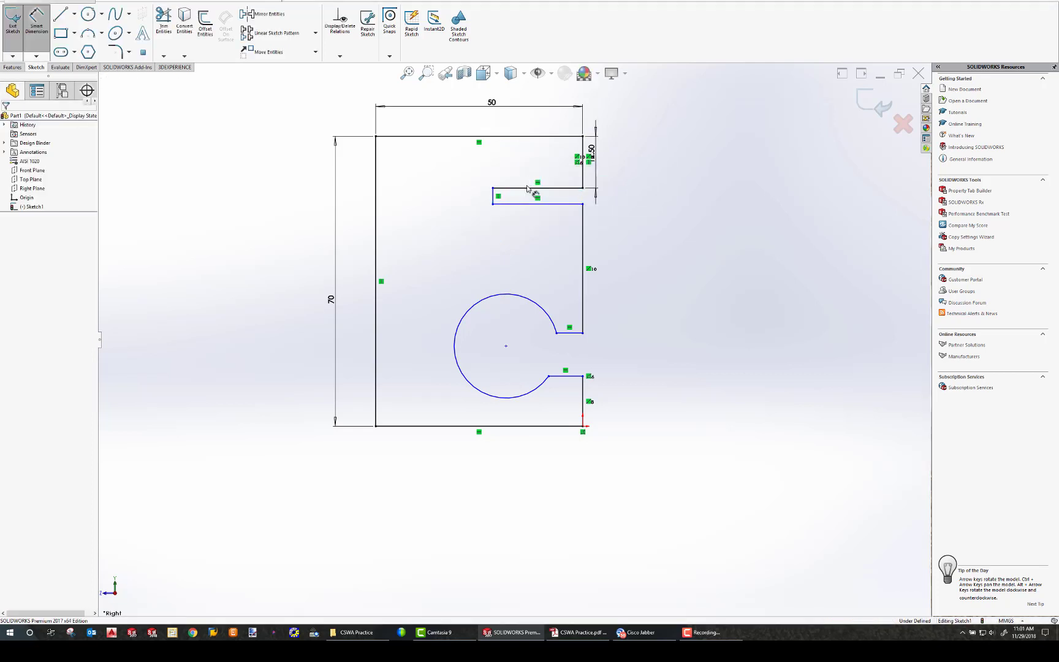
click(527, 203)
click(637, 195)
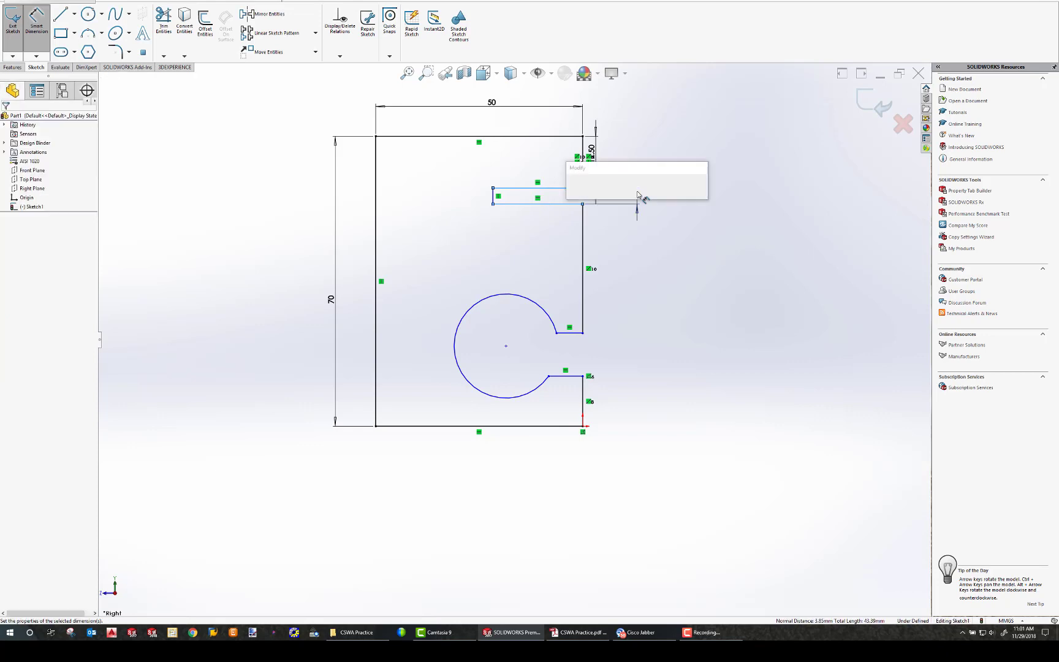
text(3.3)
key(Return)
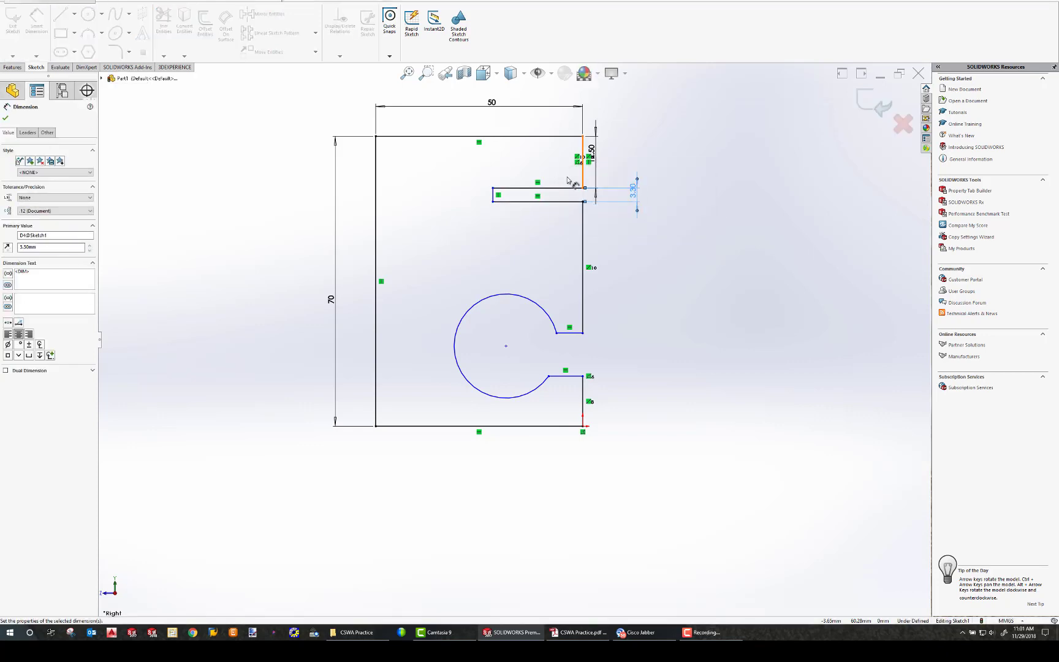
- Set the slot length to 29 mm
click(582, 161)
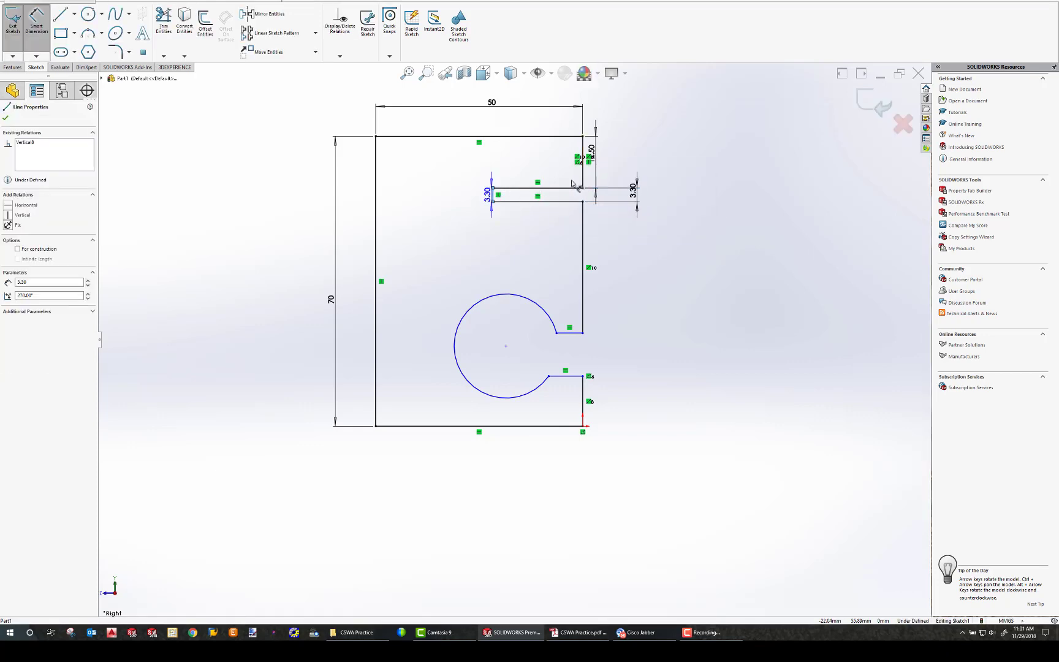
click(493, 195)
click(550, 176)
text(29)
key(Return)
click(492, 298)
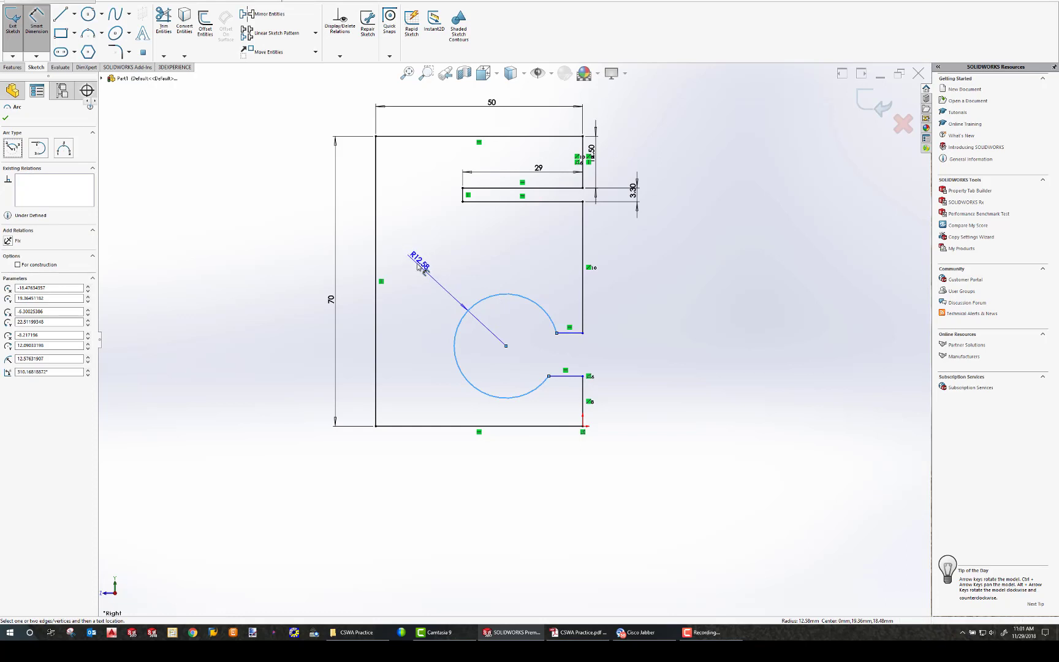
- Give the cutout arc a radius of 38/2 (R19)
click(418, 265)
text(38/2)
key(Return)
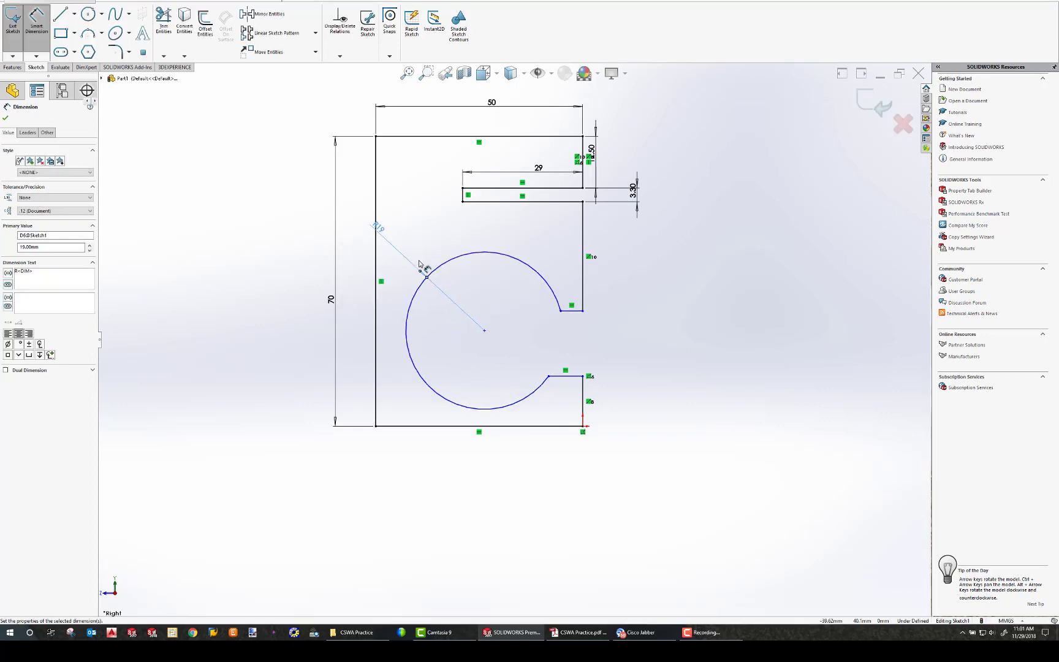
key(Escape)
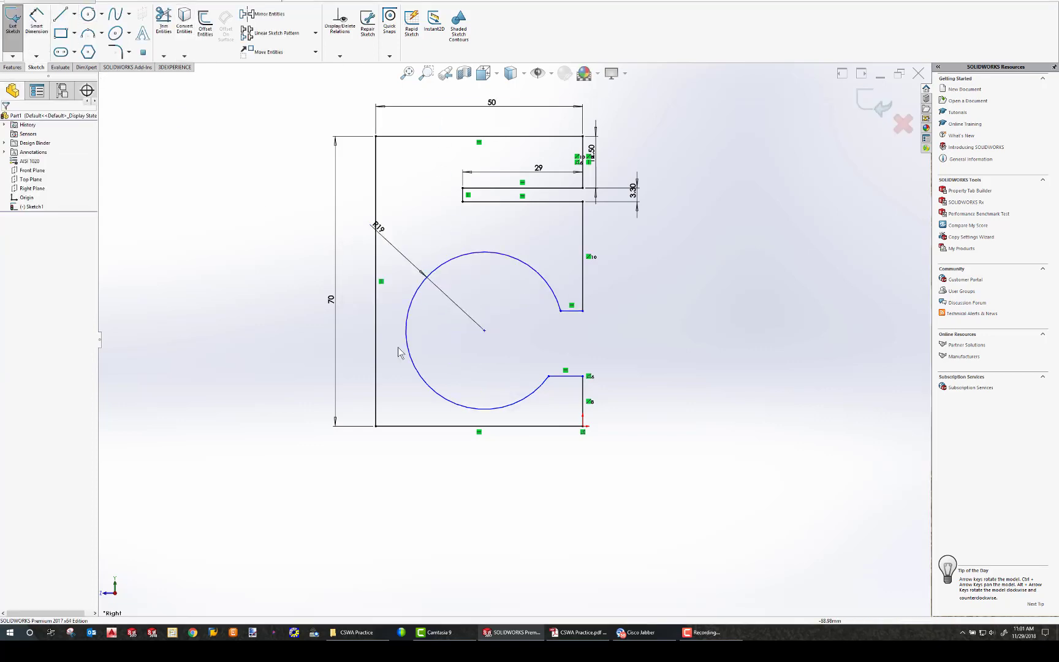
- Locate the circle centre 27 mm from the bottom edge and 27 mm from the left edge
key(d)
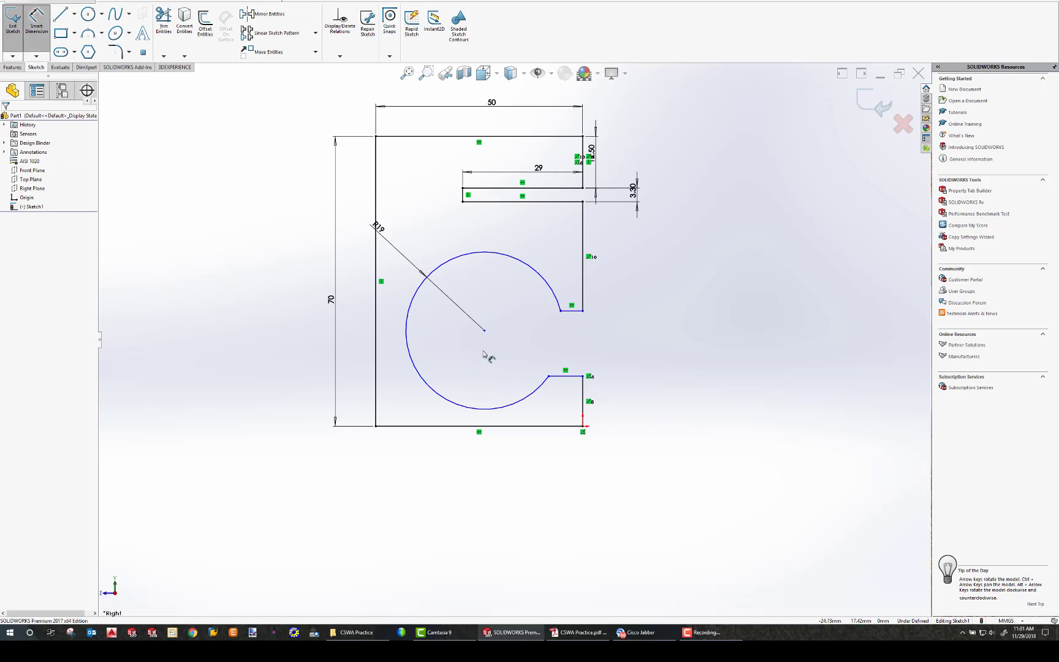
click(485, 331)
click(456, 427)
click(251, 369)
text(27)
key(Return)
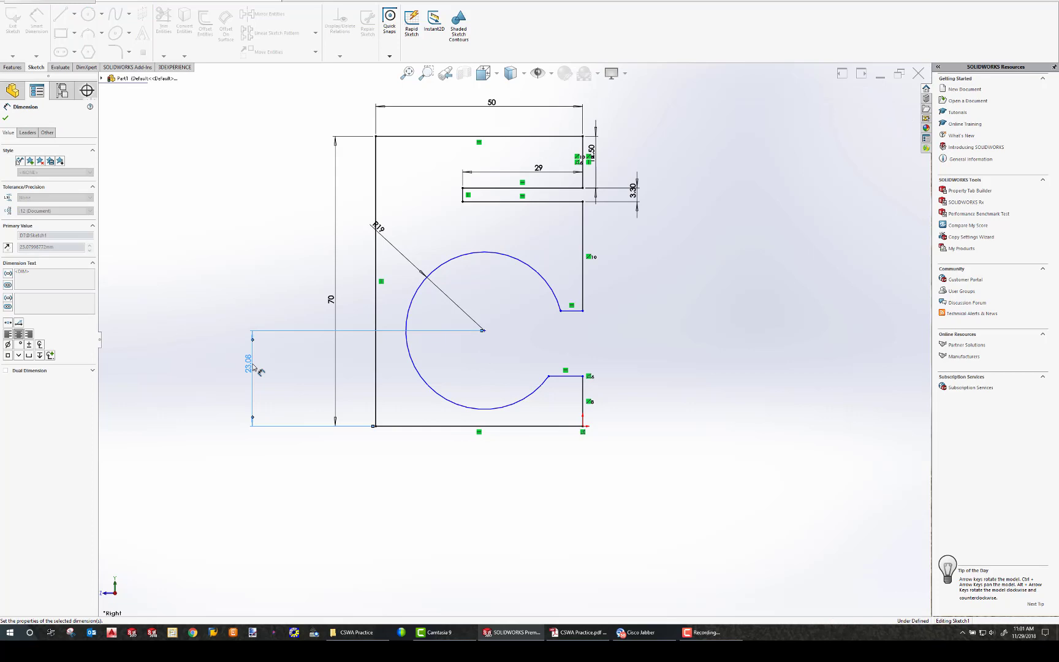
click(484, 314)
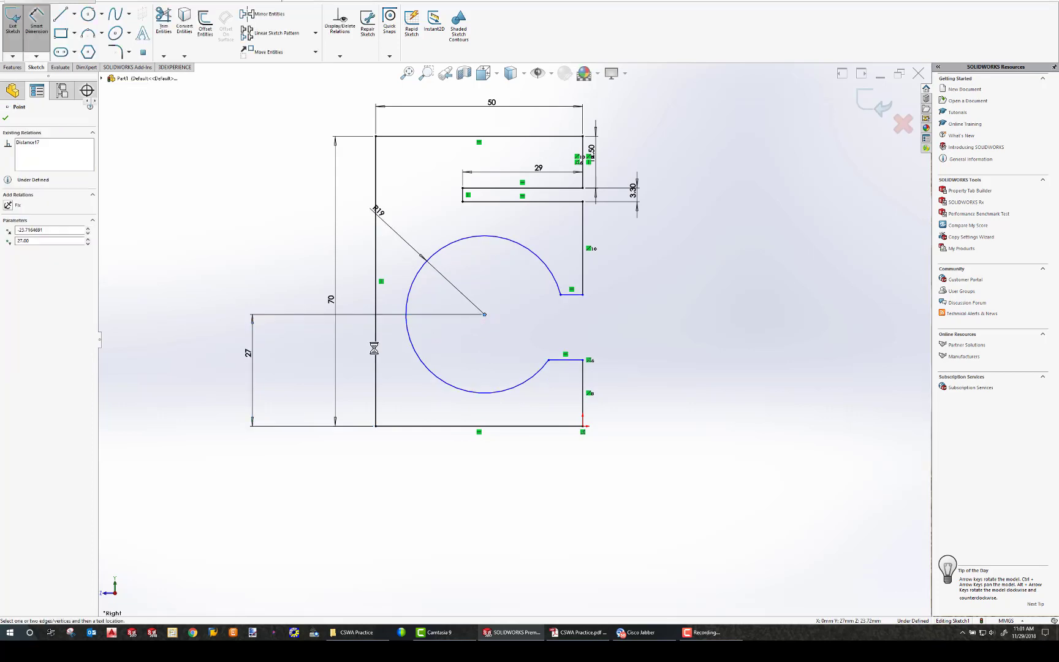
click(376, 348)
click(383, 518)
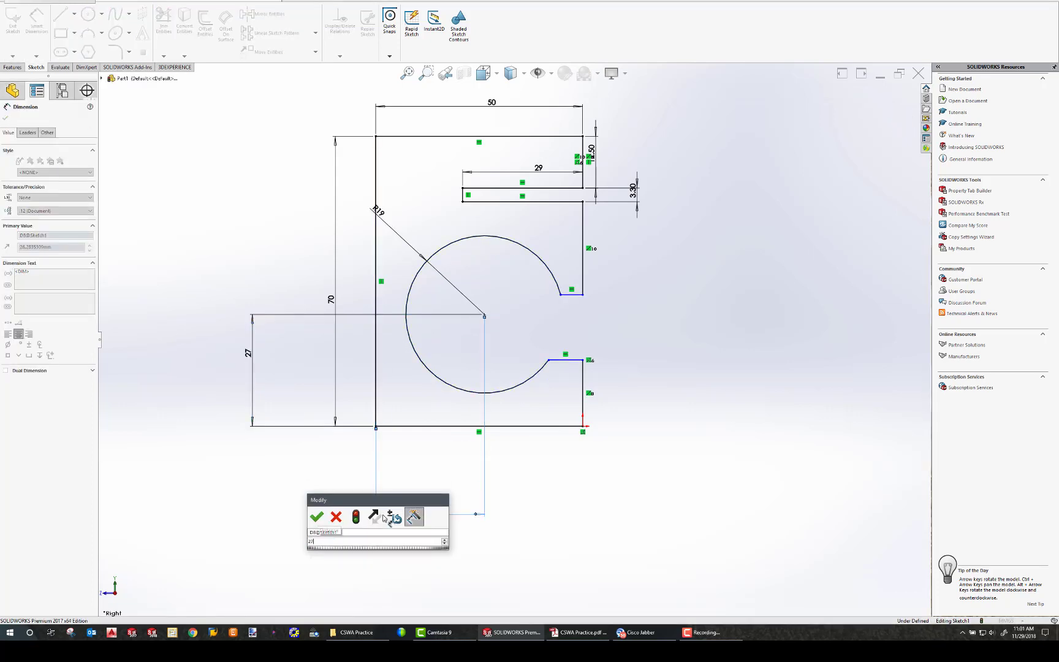
text(27)
key(Return)
key(Escape)
- Dimension the gap between the opening's two short lines as 19 mm
drag(564, 294, 548, 262)
key(d)
click(556, 262)
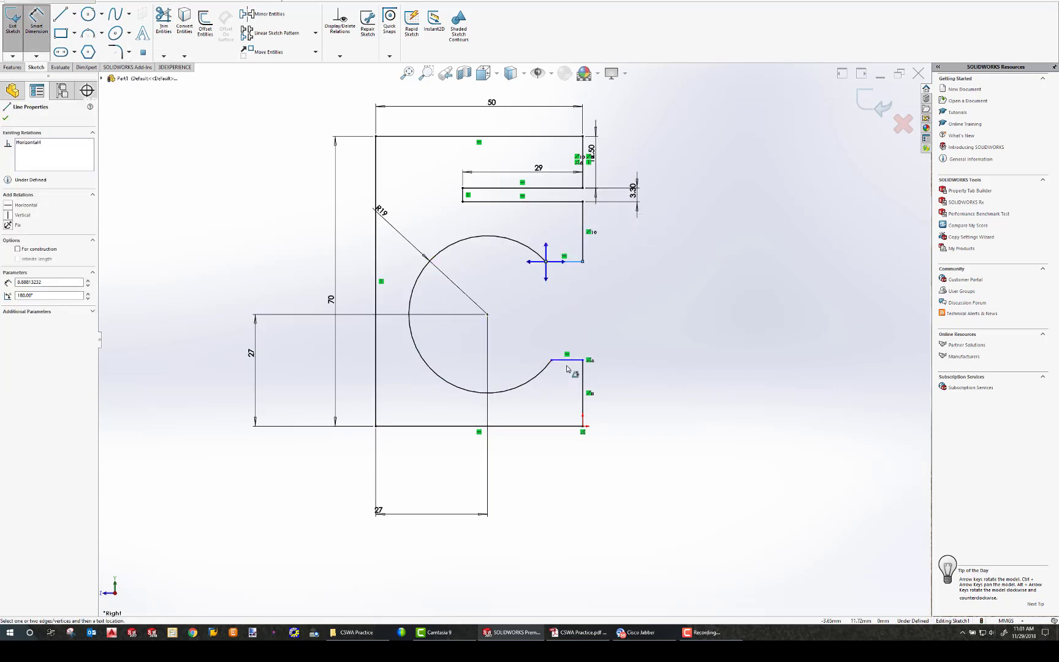
click(565, 361)
key(Escape)
click(573, 263)
click(37, 22)
click(565, 263)
click(563, 361)
click(641, 316)
text(19)
key(Return)
key(Escape)
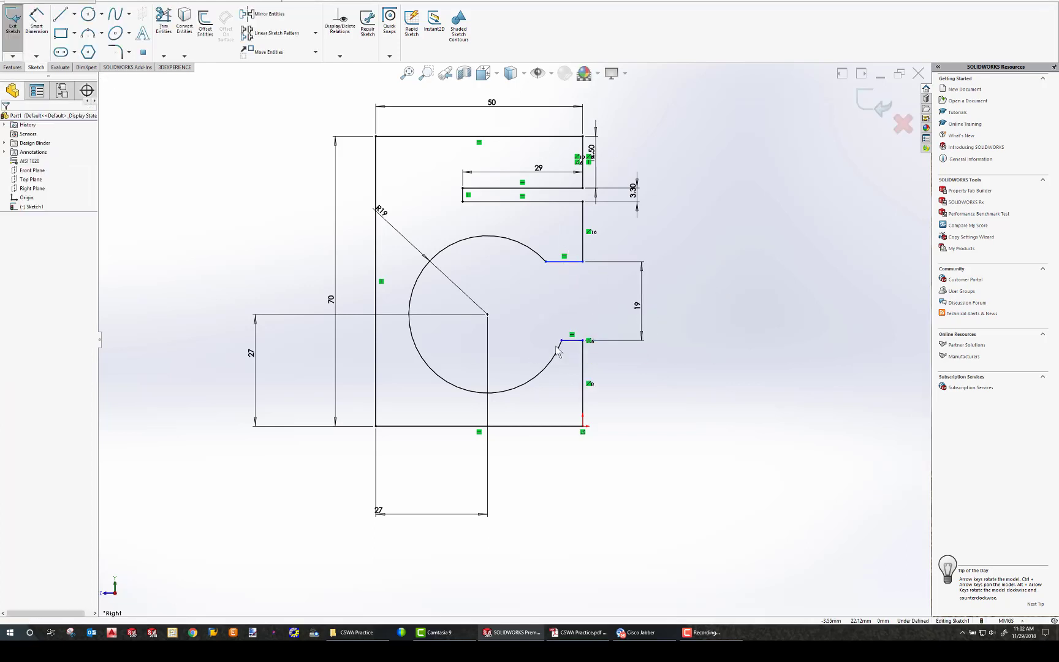
- Add an Equal relation between the two opening lines
mouse_move(561, 342)
mouse_down()
mouse_move(533, 377)
mouse_move(558, 349)
mouse_move(557, 319)
mouse_move(543, 361)
mouse_move(546, 334)
mouse_up()
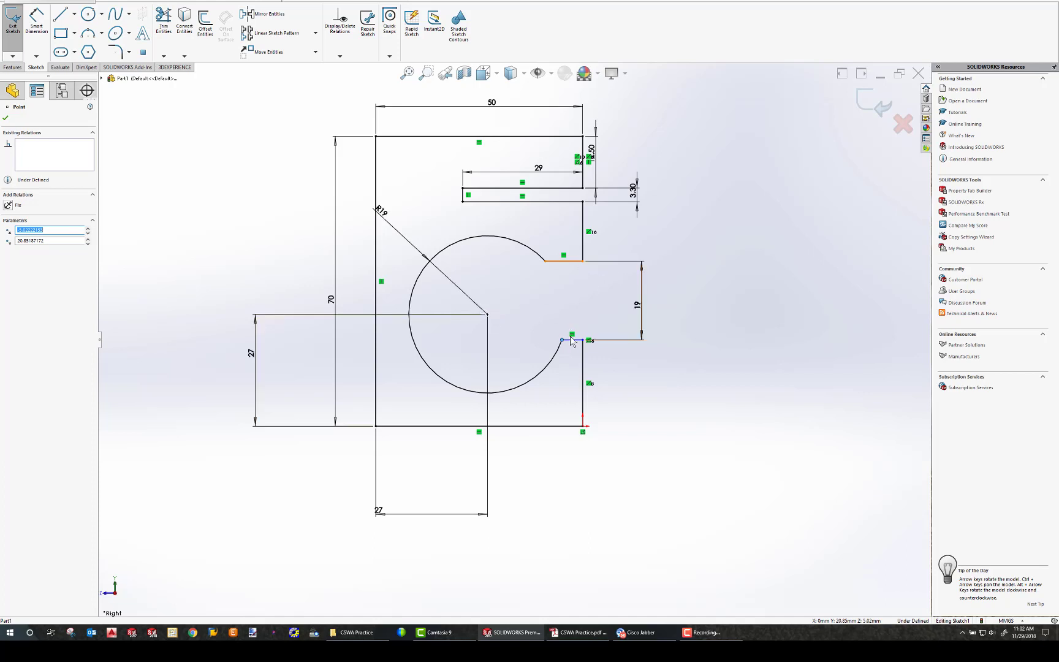
ctrl+click(573, 261)
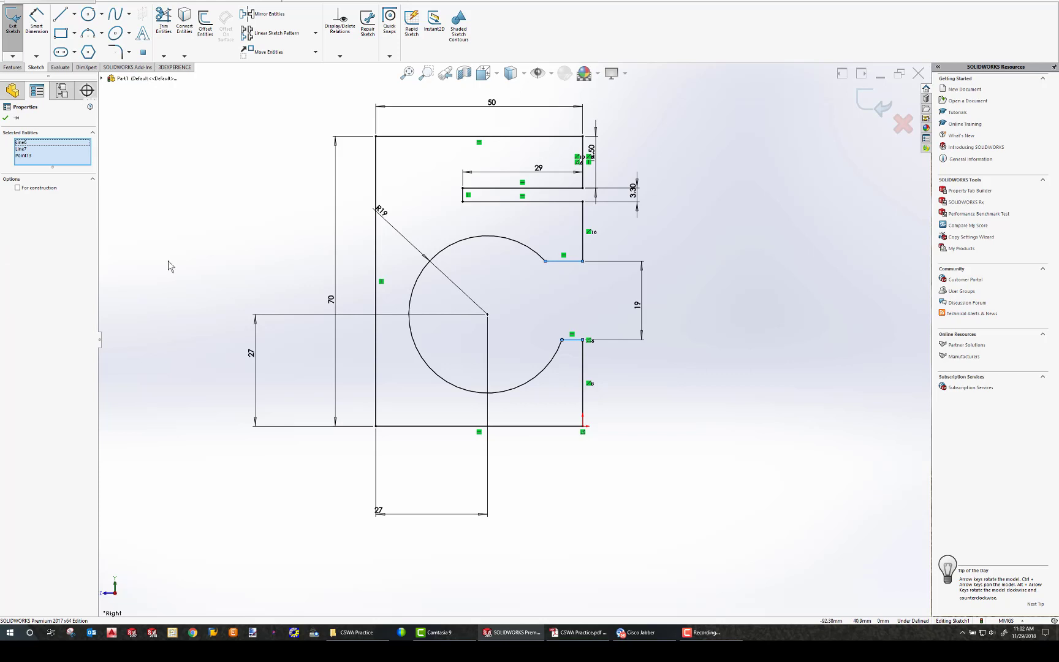
key(Escape)
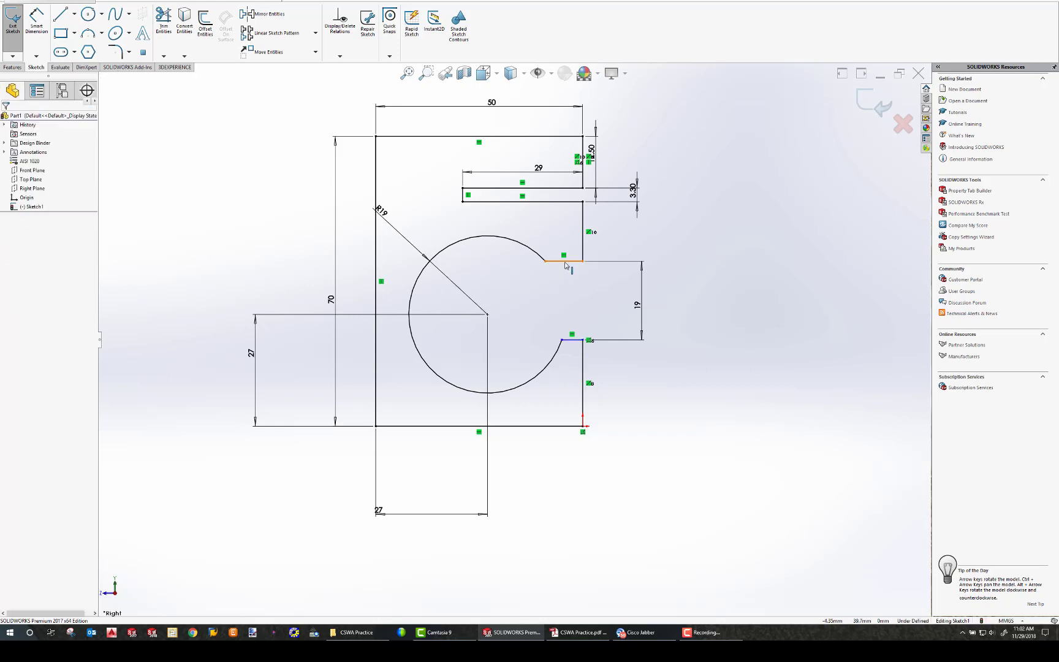
click(565, 262)
ctrl+click(570, 340)
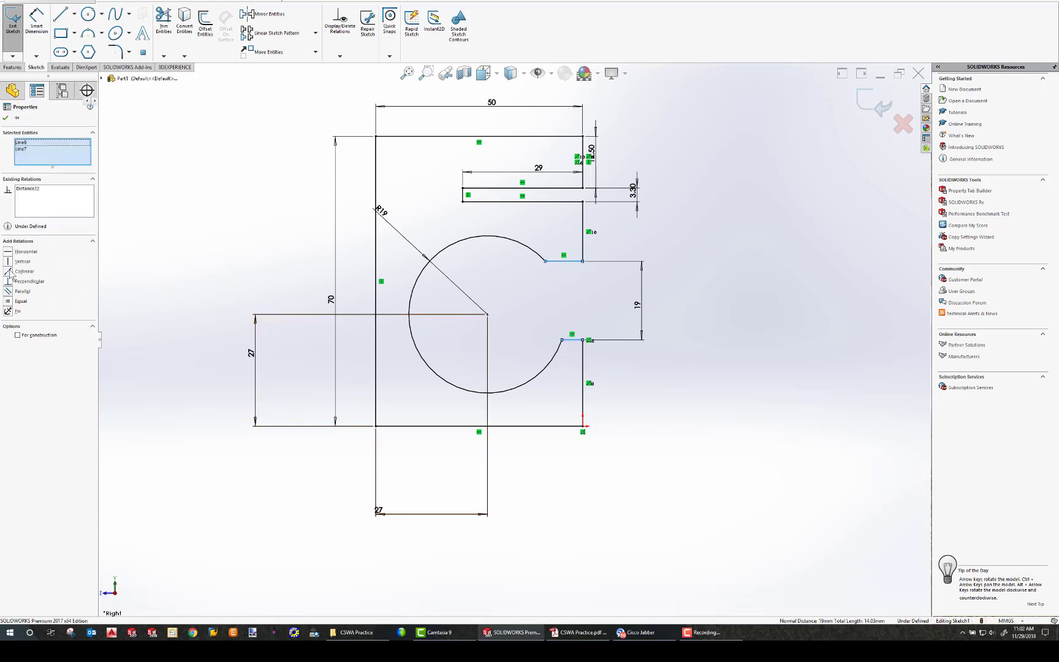
click(14, 300)
click(732, 300)
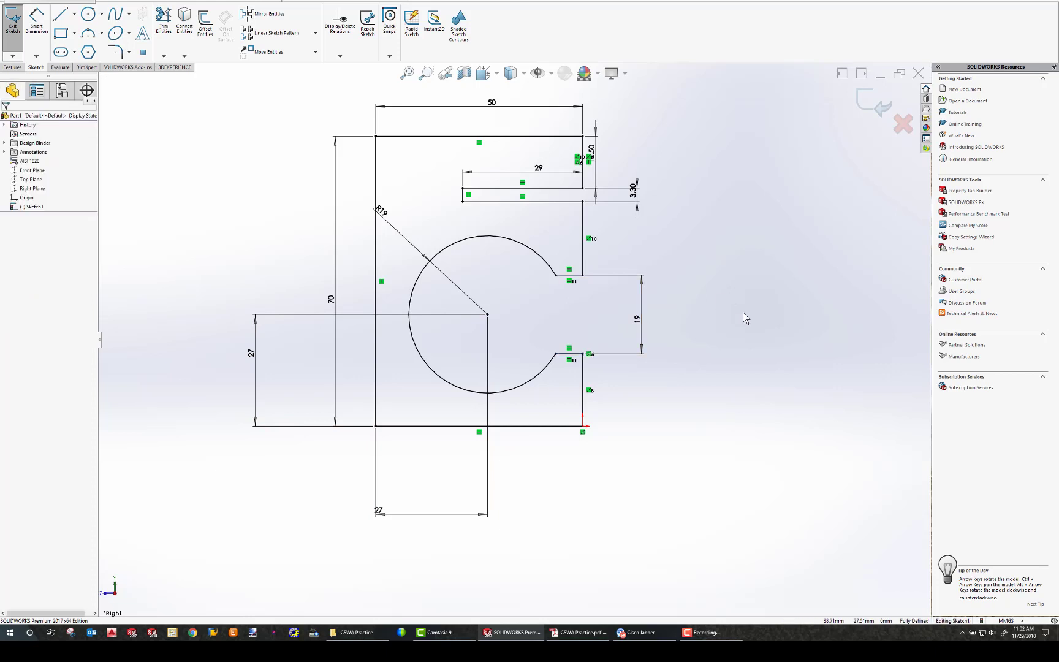
- Delete the Equal relation and draw a horizontal centreline rightward from the circle centre
click(569, 360)
key(Delete)
click(74, 15)
click(72, 29)
click(74, 15)
click(77, 38)
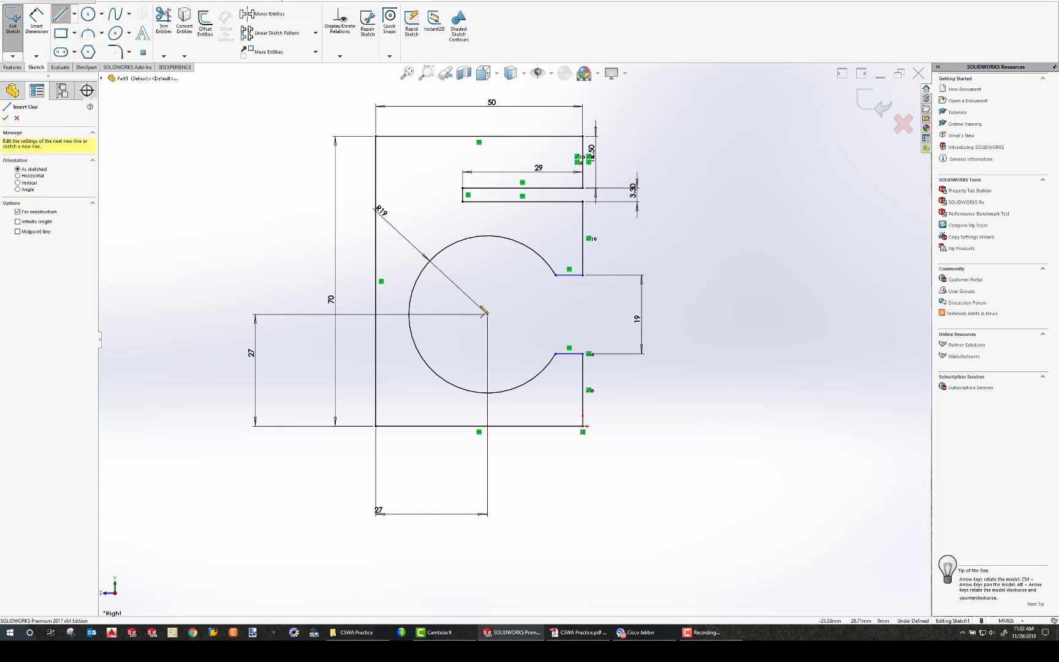
click(487, 314)
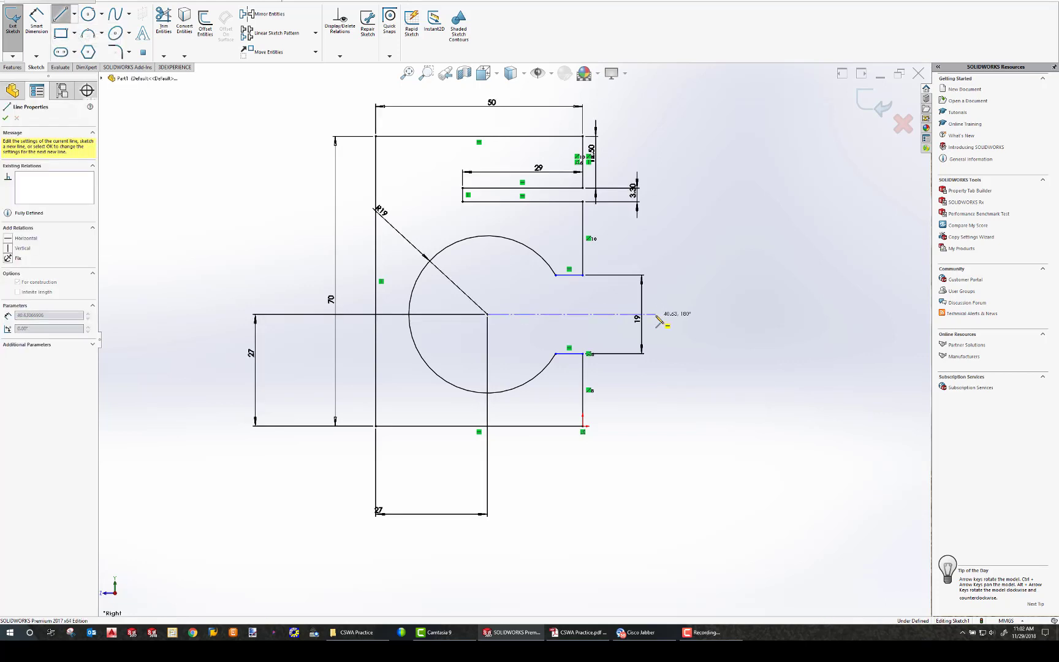
click(655, 314)
key(Escape)
mouse_move(582, 275)
mouse_down()
mouse_move(577, 245)
mouse_move(572, 262)
mouse_up()
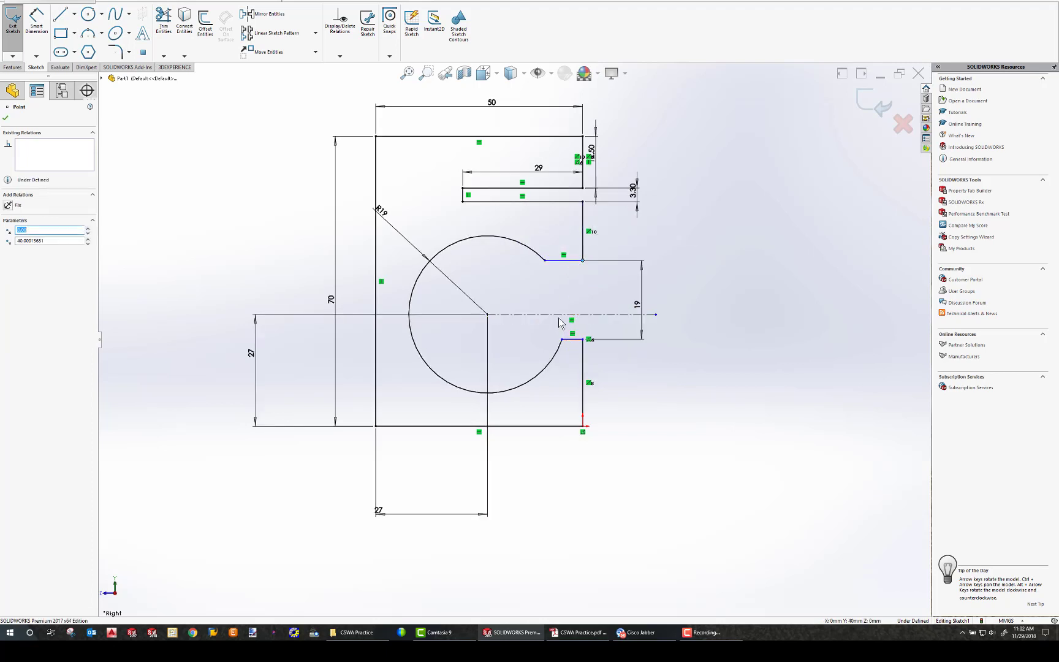
- Make the two opening lines symmetric about the centreline
click(560, 311)
ctrl+click(560, 259)
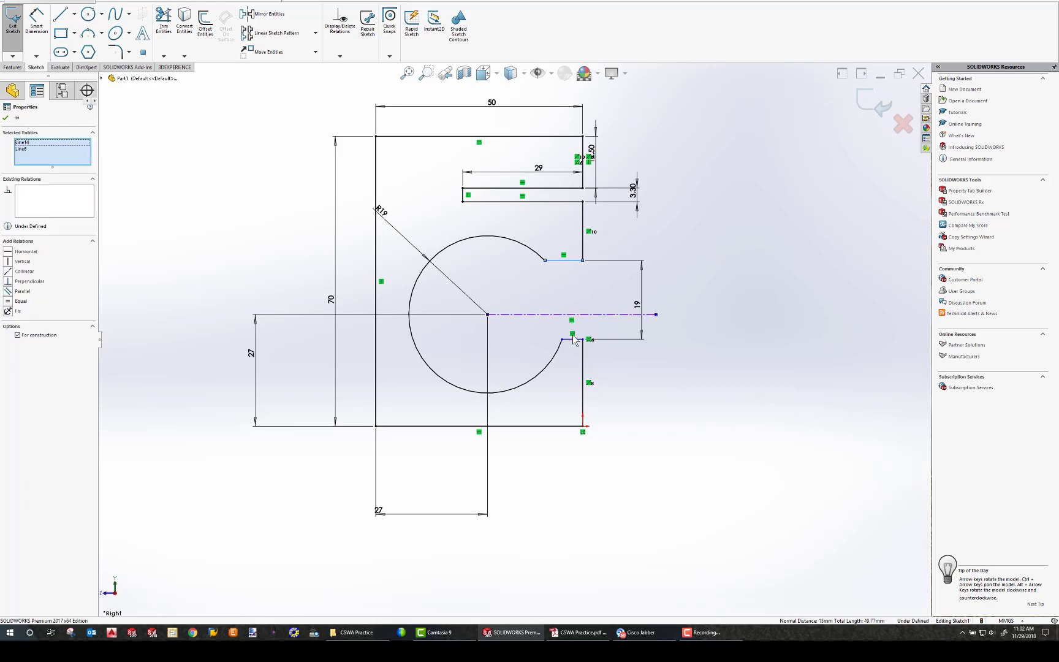
ctrl+click(572, 339)
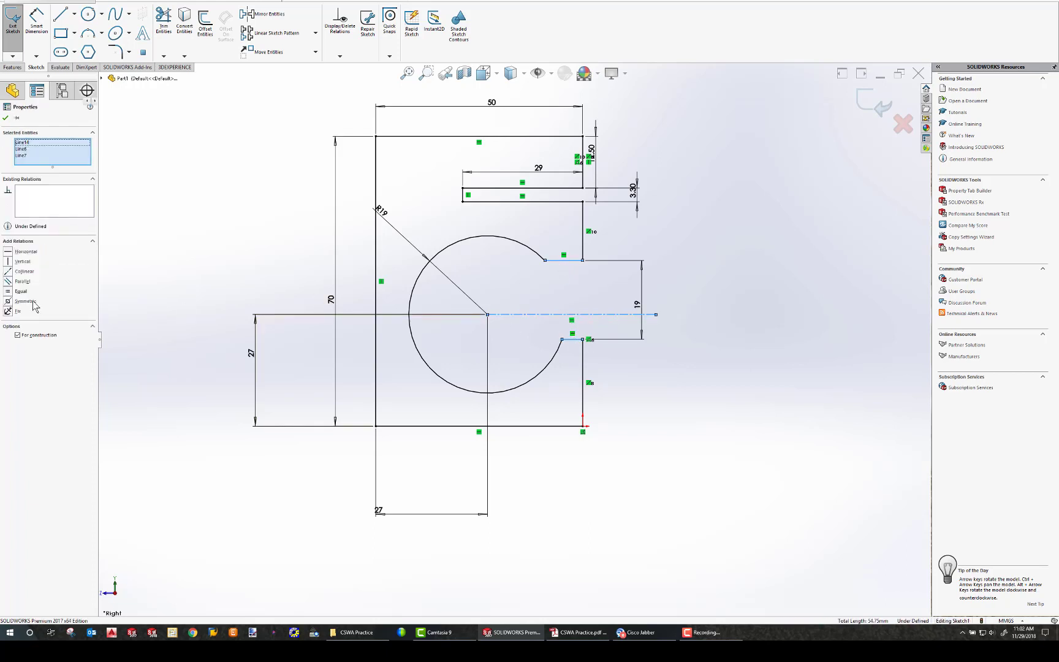
click(12, 302)
click(697, 363)
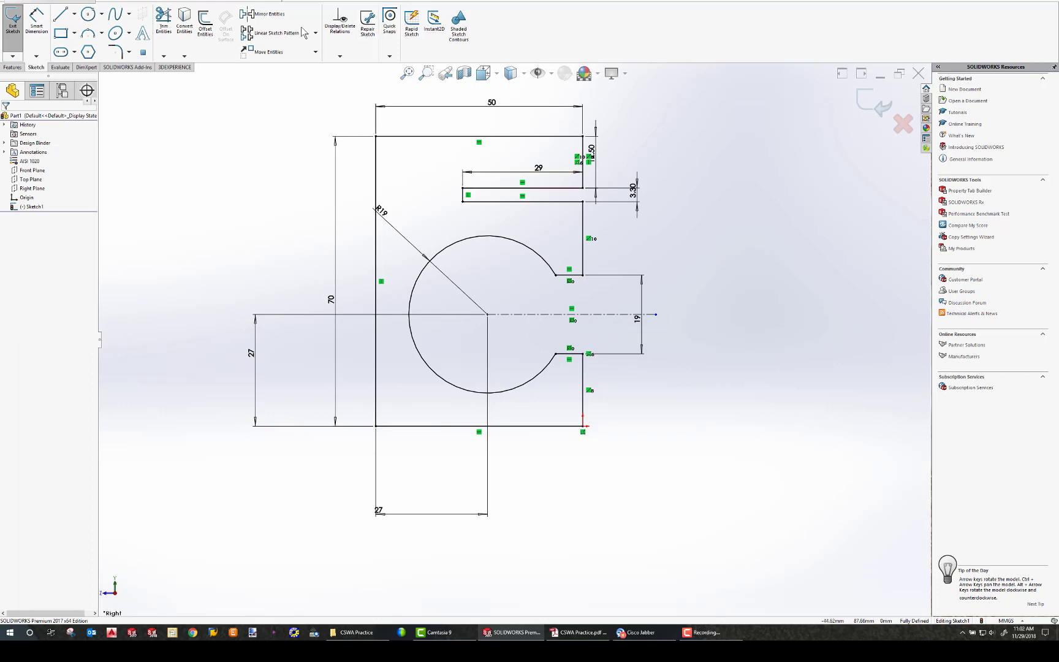
- Extrude the sketch 67 mm into Boss-Extrude1 and orbit to view the block
click(12, 67)
click(15, 23)
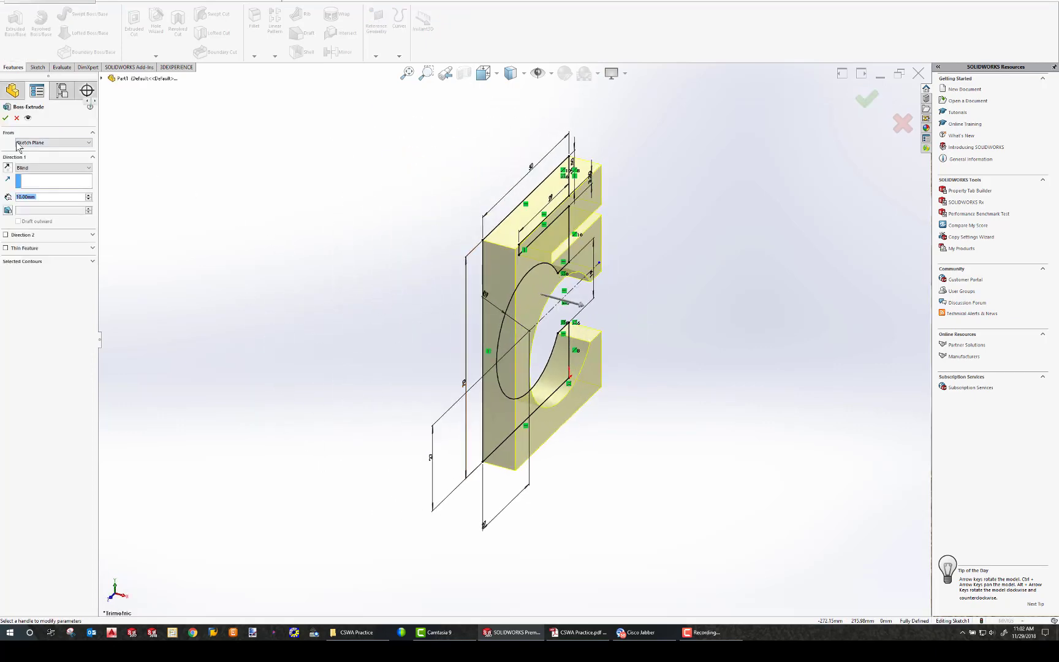
text(67)
key(Return)
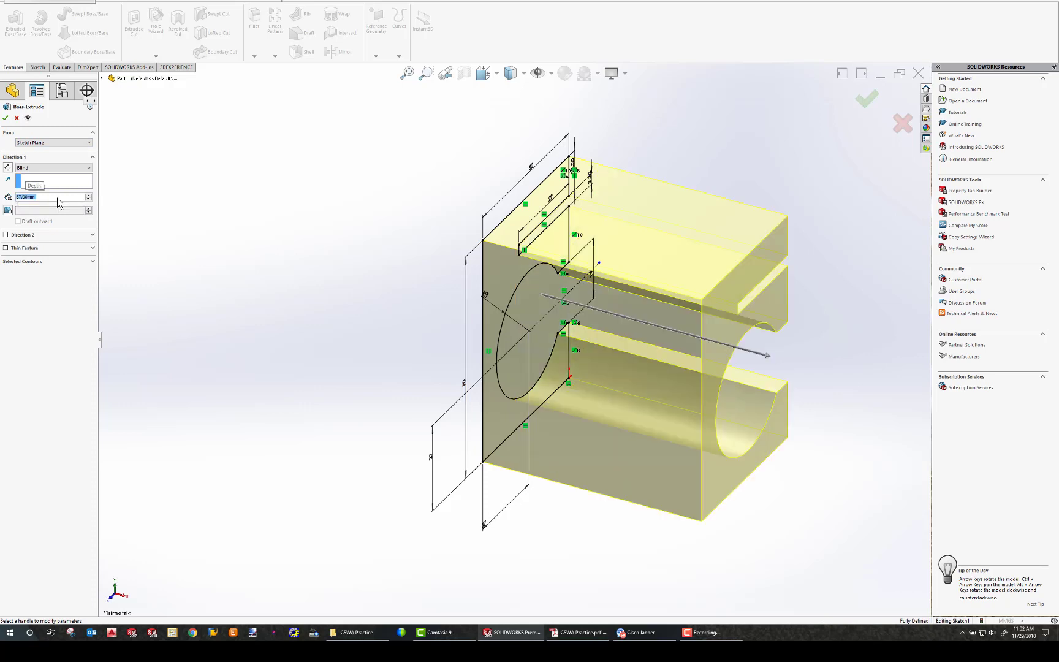
click(5, 118)
middle_drag(695, 411, 657, 375)
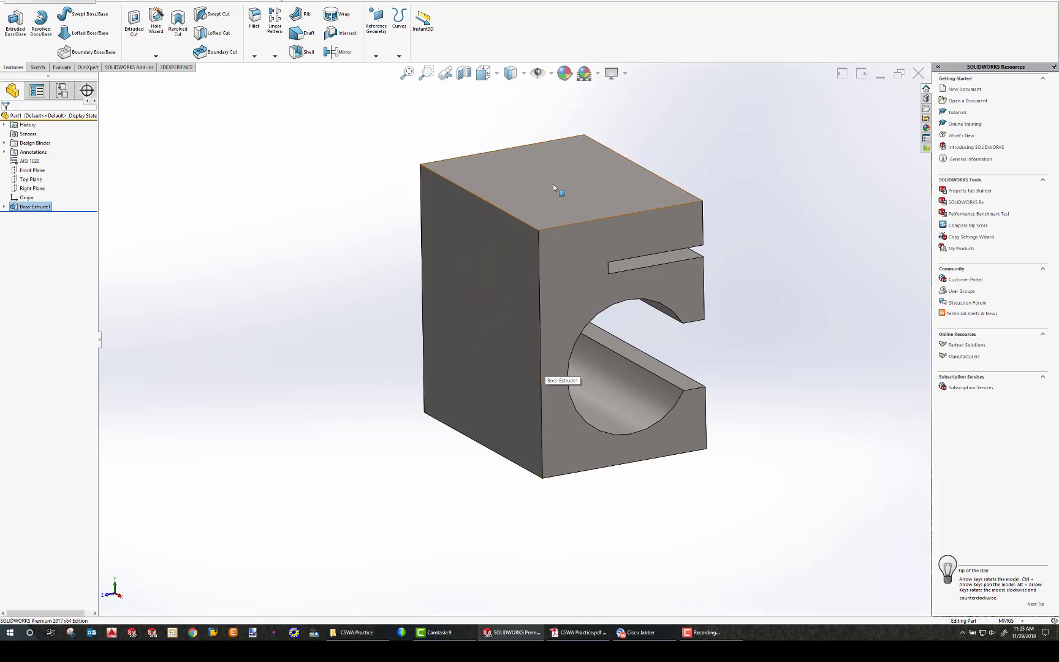
click(503, 309)
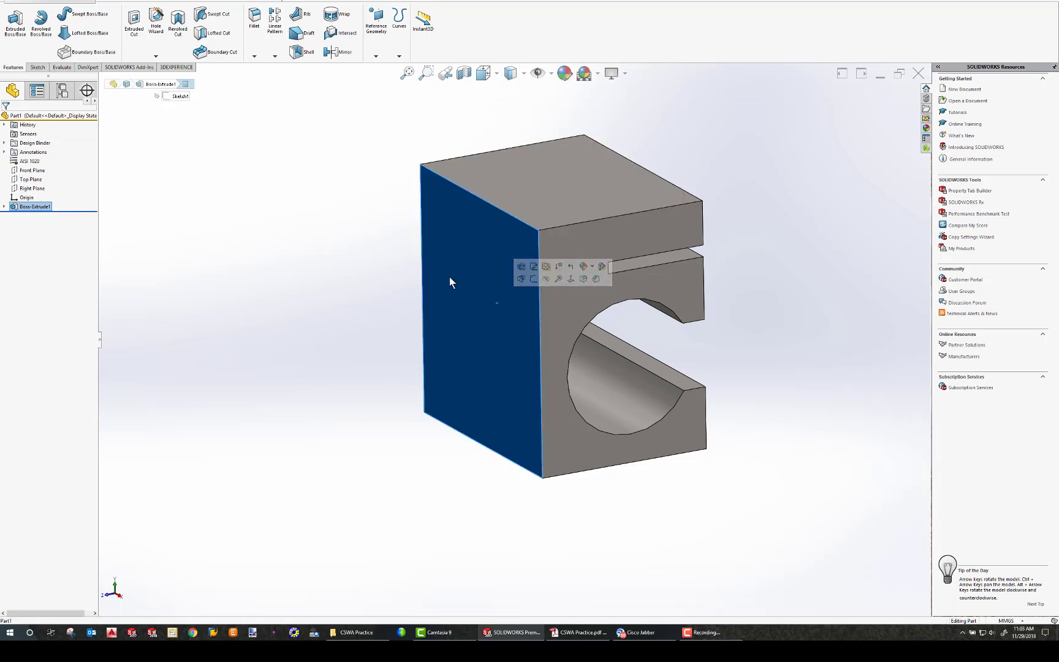
- Start a sketch on the block's side face, view it normal, and convert its edges
click(37, 67)
click(14, 18)
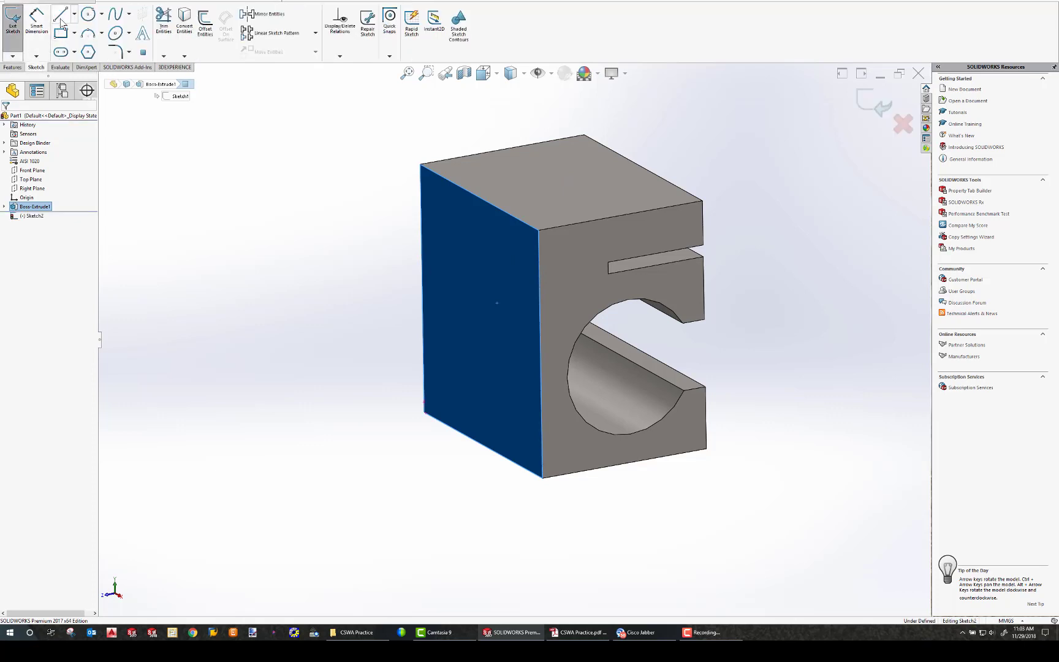
key(ctrl+8)
middle_drag(731, 254, 720, 253)
click(378, 241)
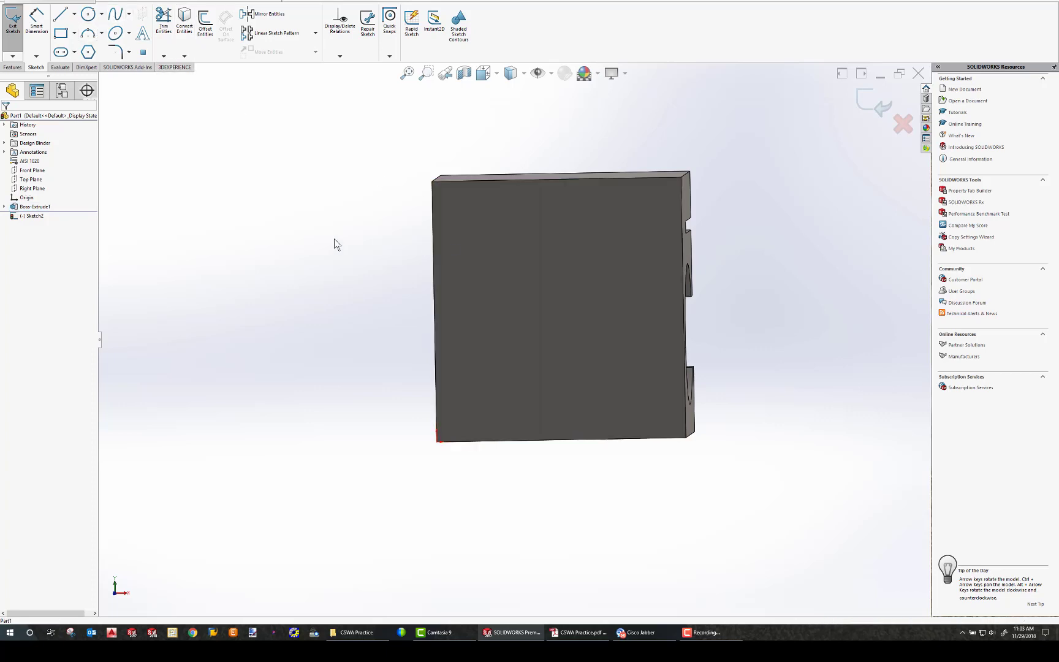
click(489, 239)
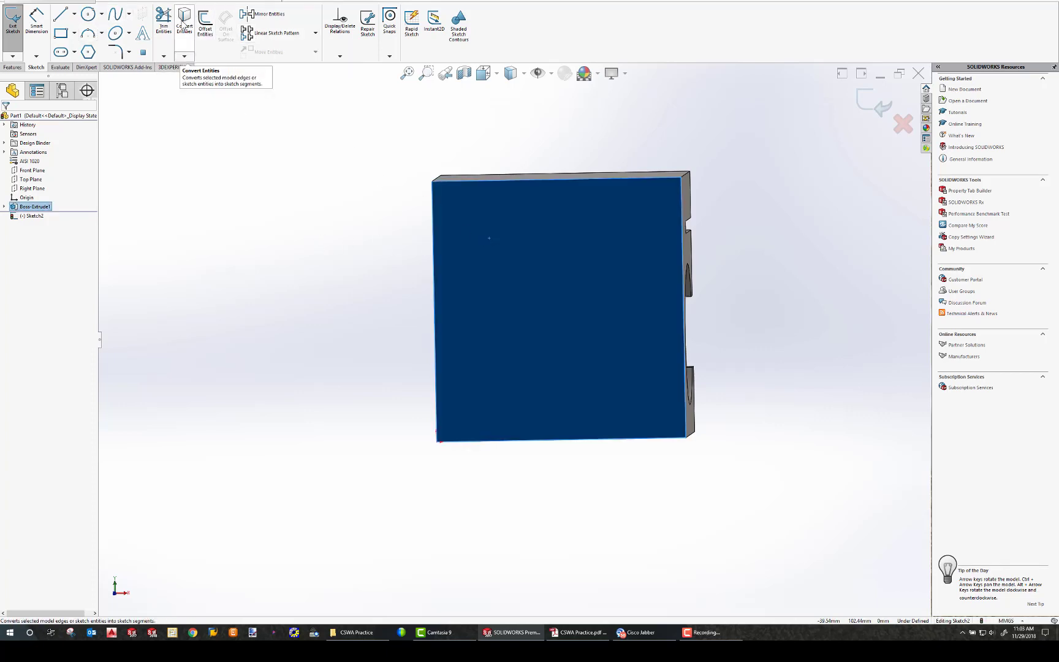
click(184, 24)
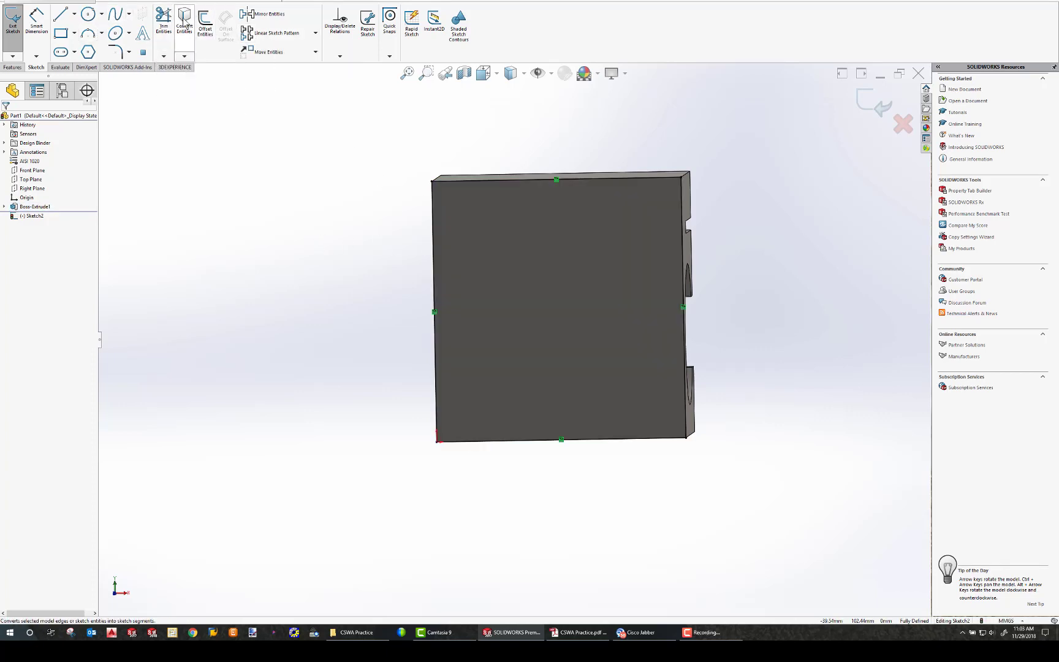
- Draw the first pair of parallel diagonal lines from the left edge toward the bottom edge
click(56, 17)
click(433, 219)
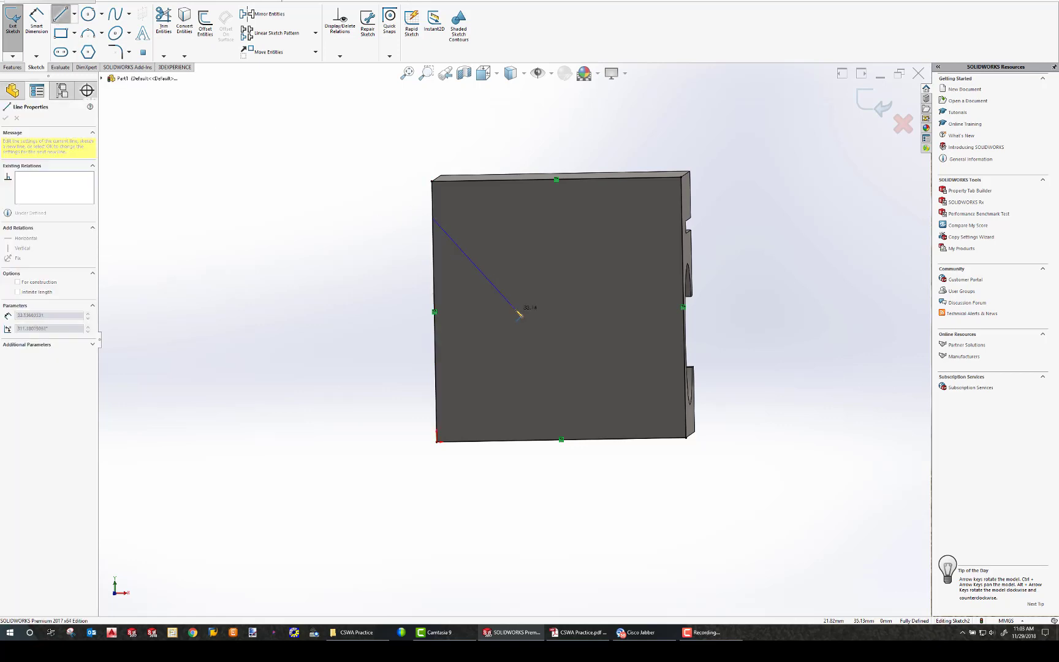
click(647, 441)
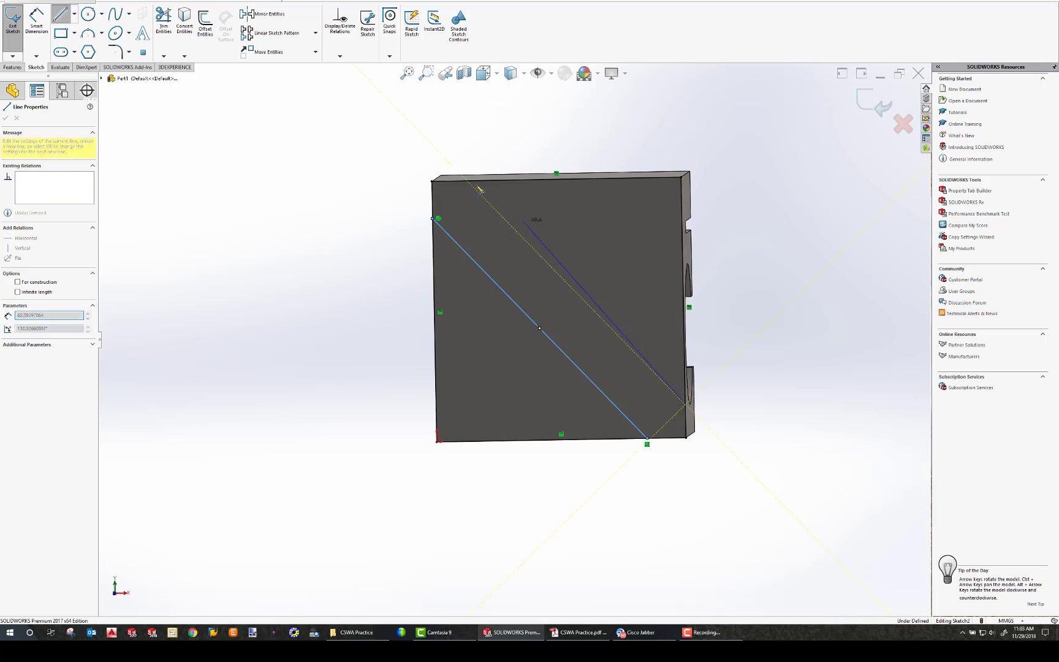
click(467, 175)
key(Escape)
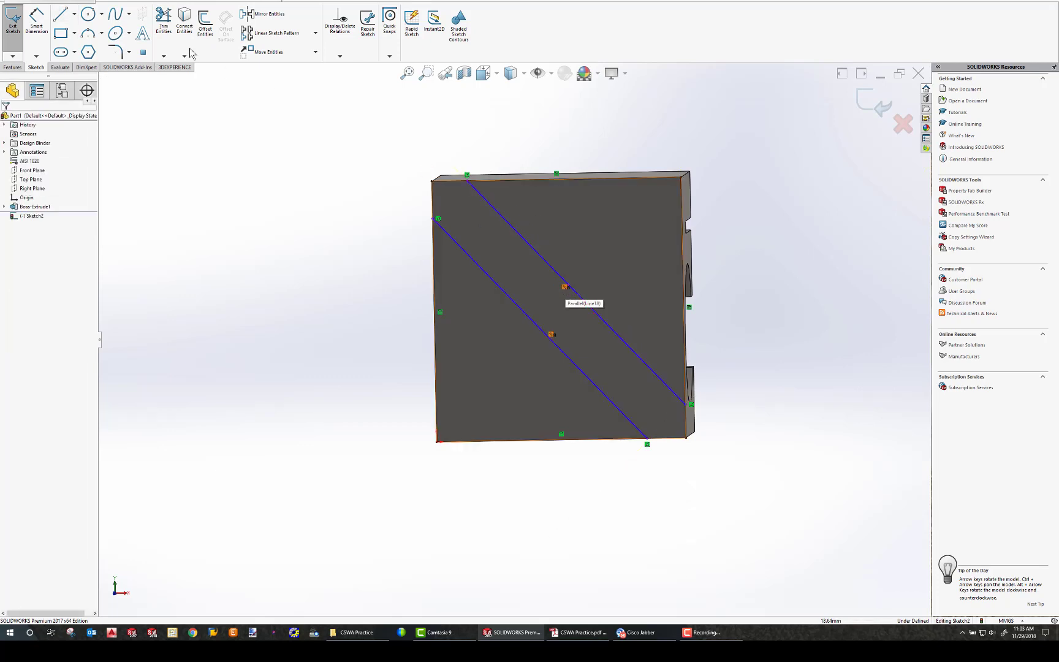
- Draw the opposite pair of parallel diagonals, from lower-left to top and right edge to bottom
key(l)
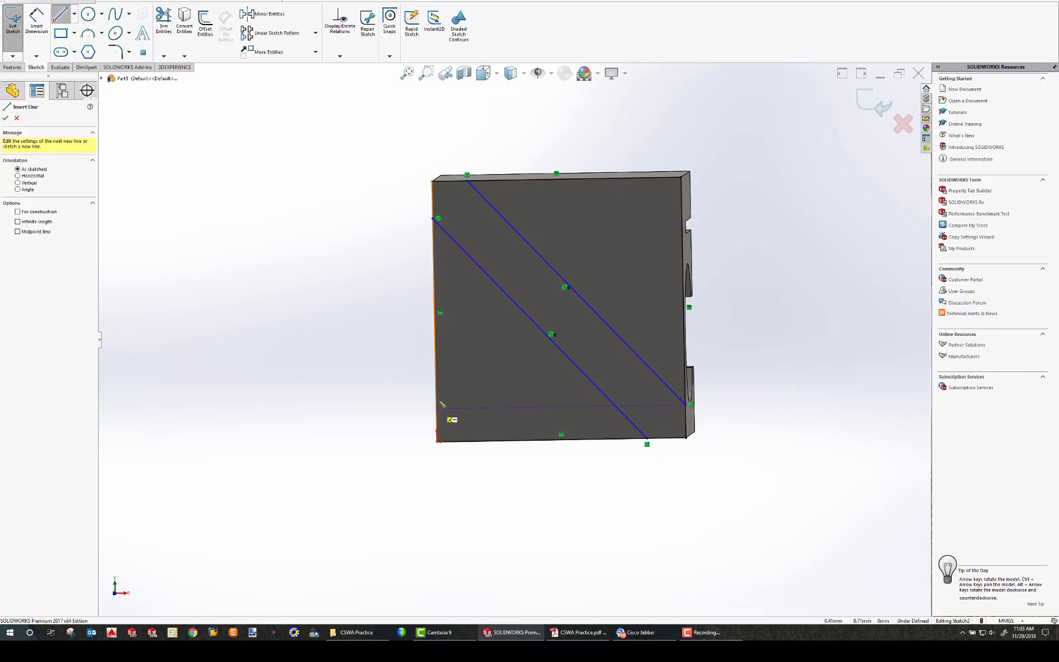
click(437, 407)
click(630, 178)
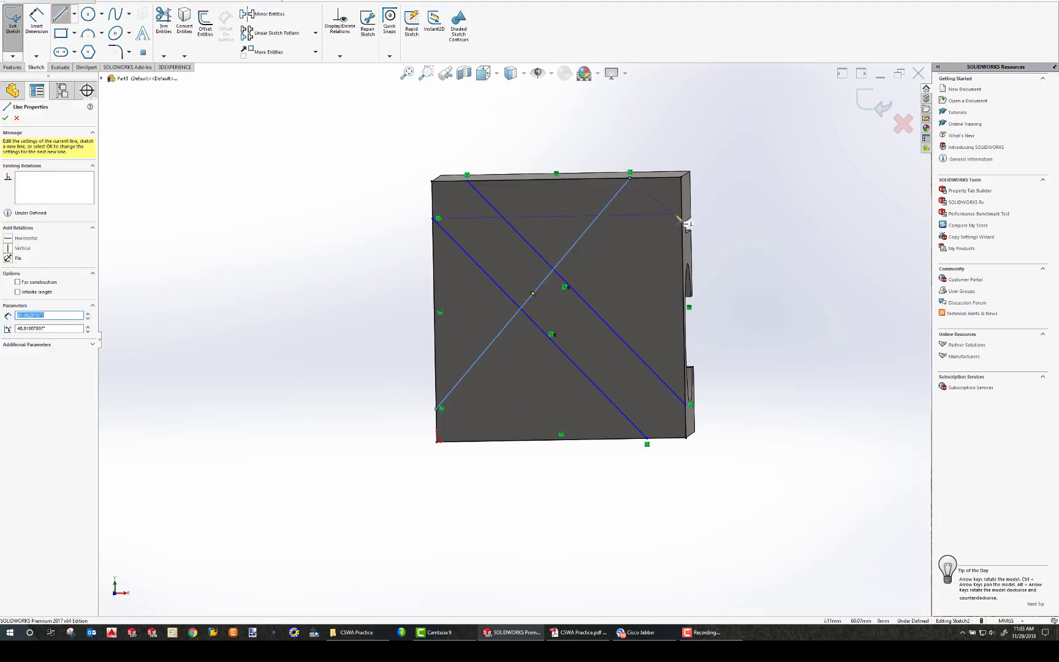
click(684, 220)
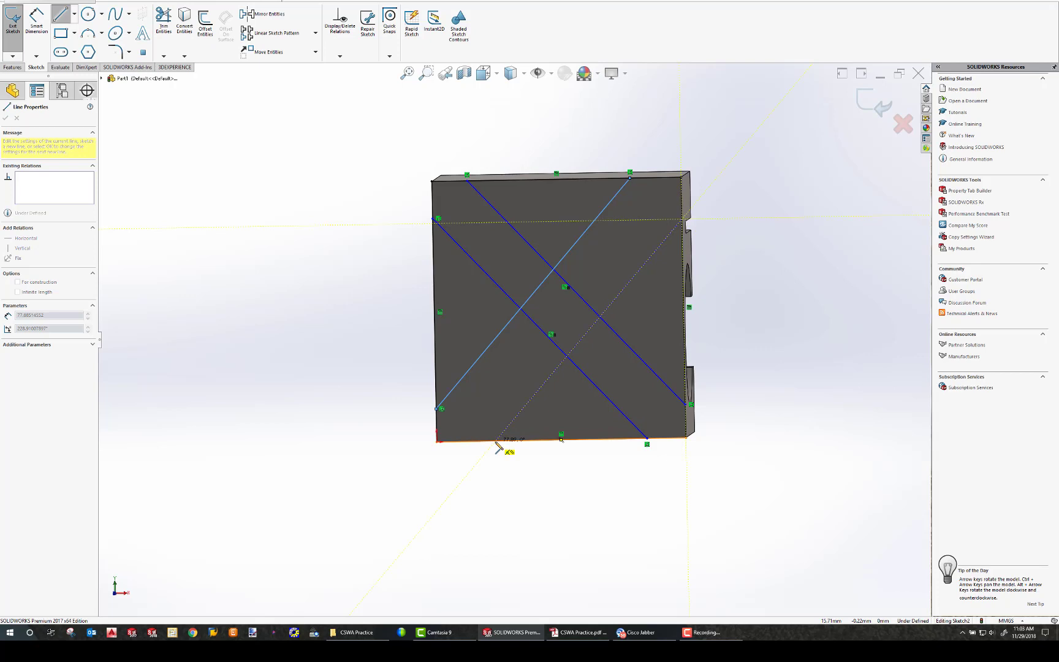
click(497, 441)
key(Escape)
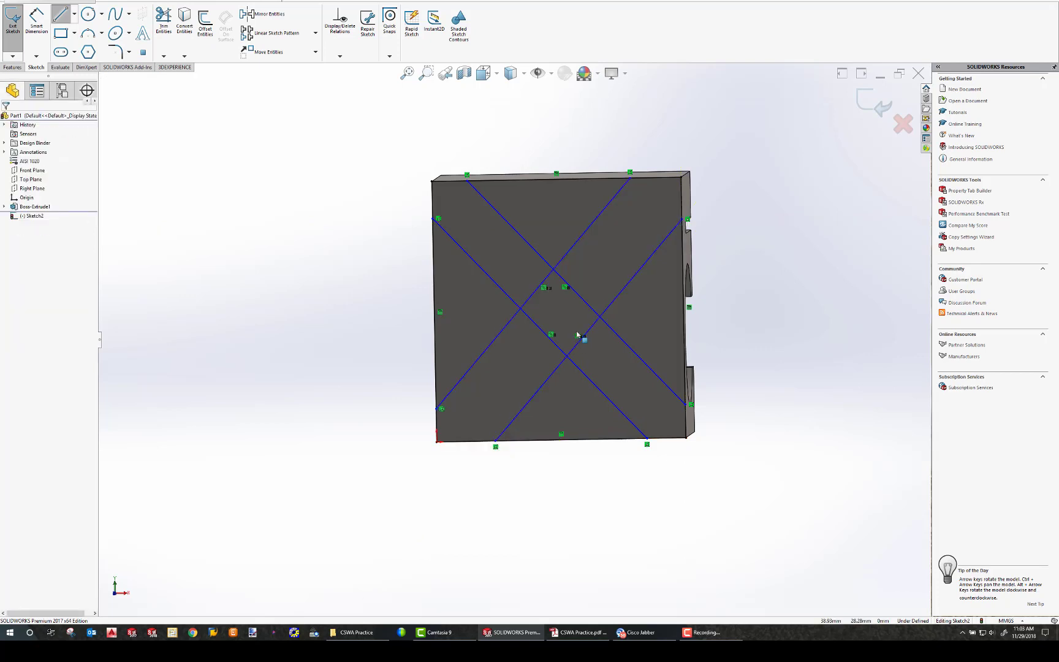
- Power-trim the inner crossing segments and part of the top-edge line into an X outline
key(t)
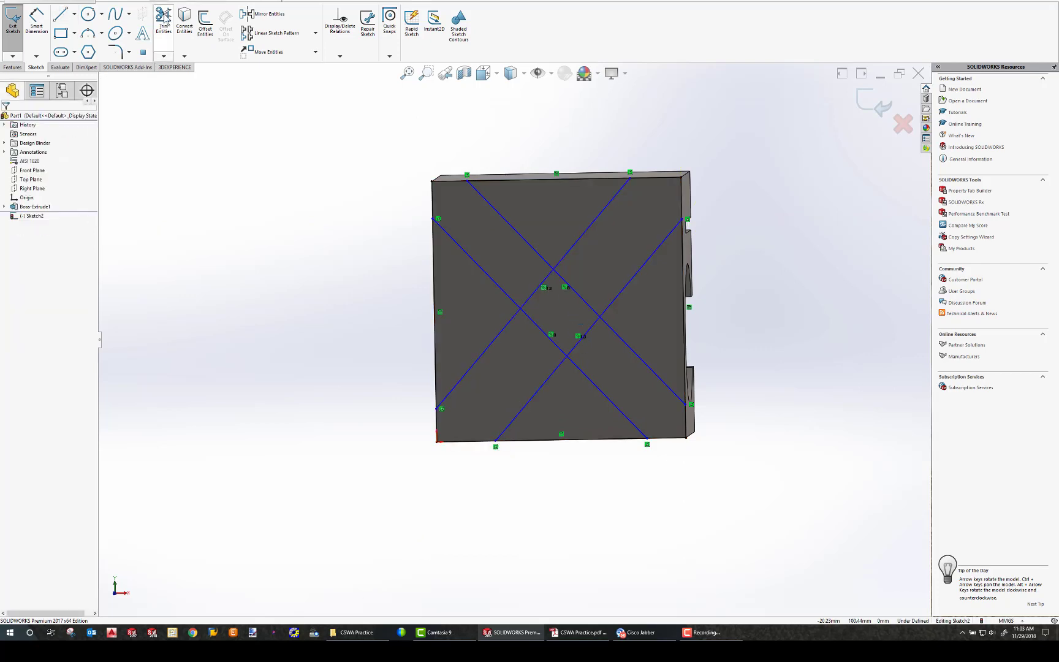
drag(597, 357, 582, 257)
drag(533, 336, 523, 267)
mouse_move(525, 208)
mouse_down()
mouse_move(530, 165)
mouse_move(651, 282)
mouse_up()
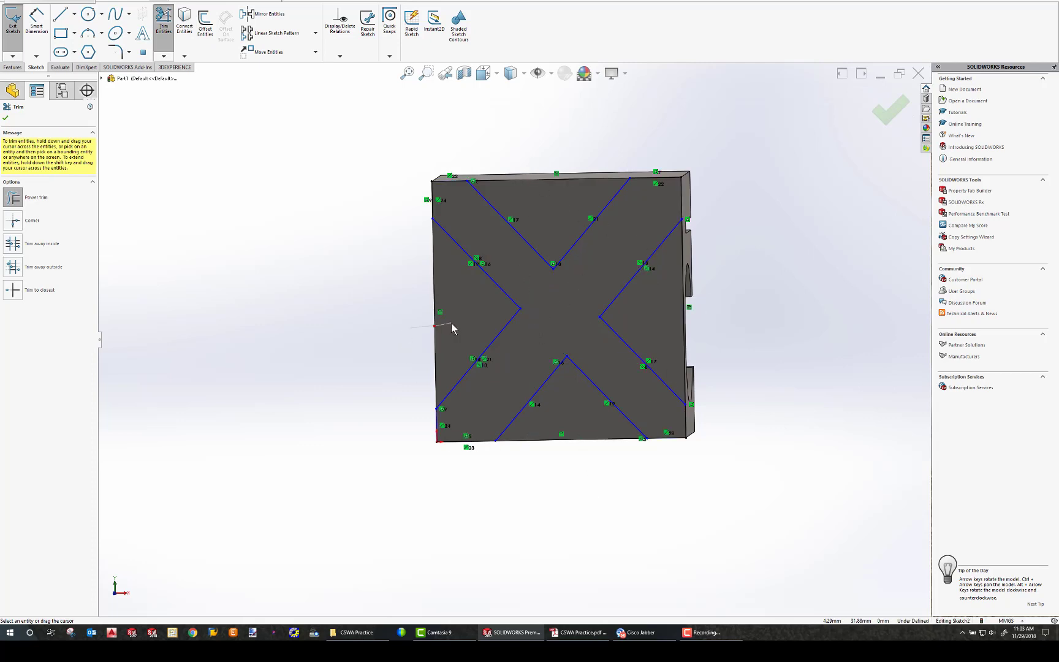
key(Escape)
key(ctrl+8)
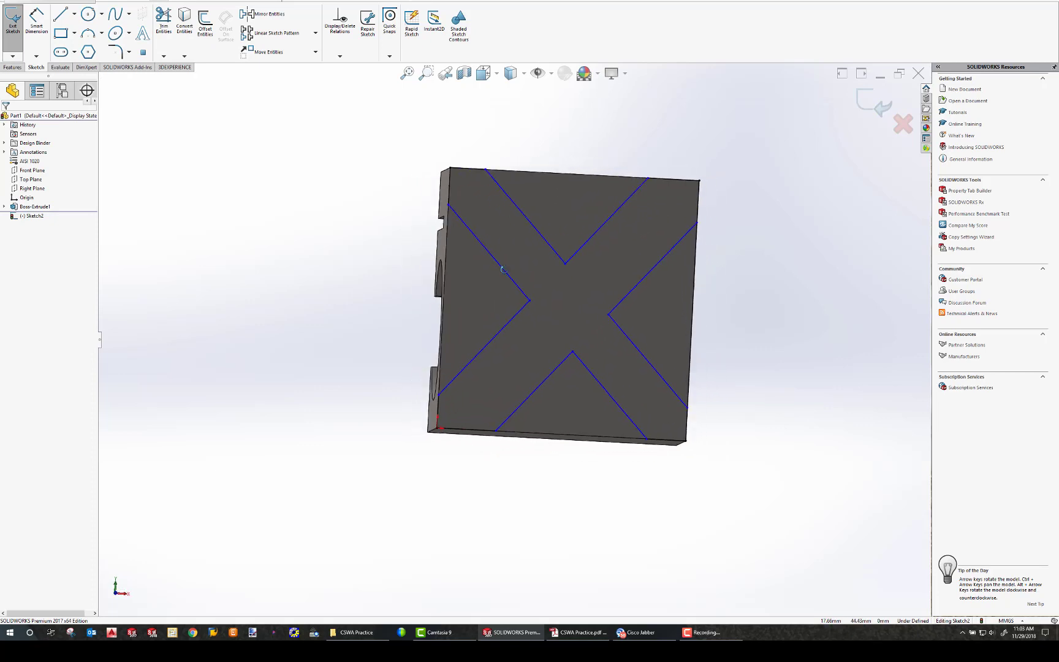
- Dimension the upper-left arm's parallel lines to a 9.6 mm width
click(37, 18)
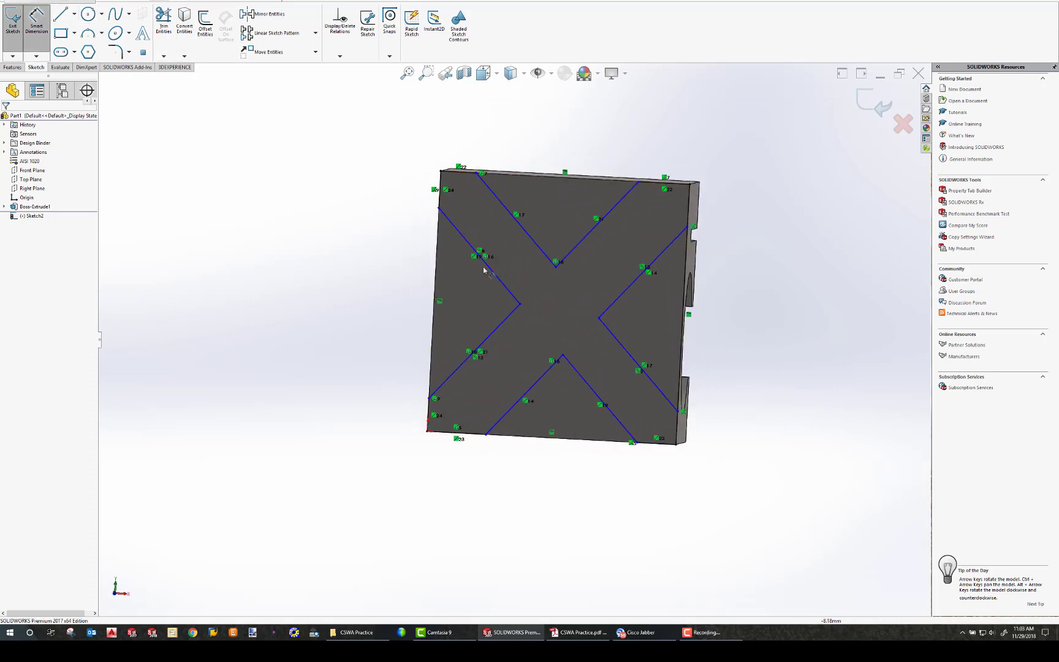
click(494, 195)
click(461, 234)
click(379, 130)
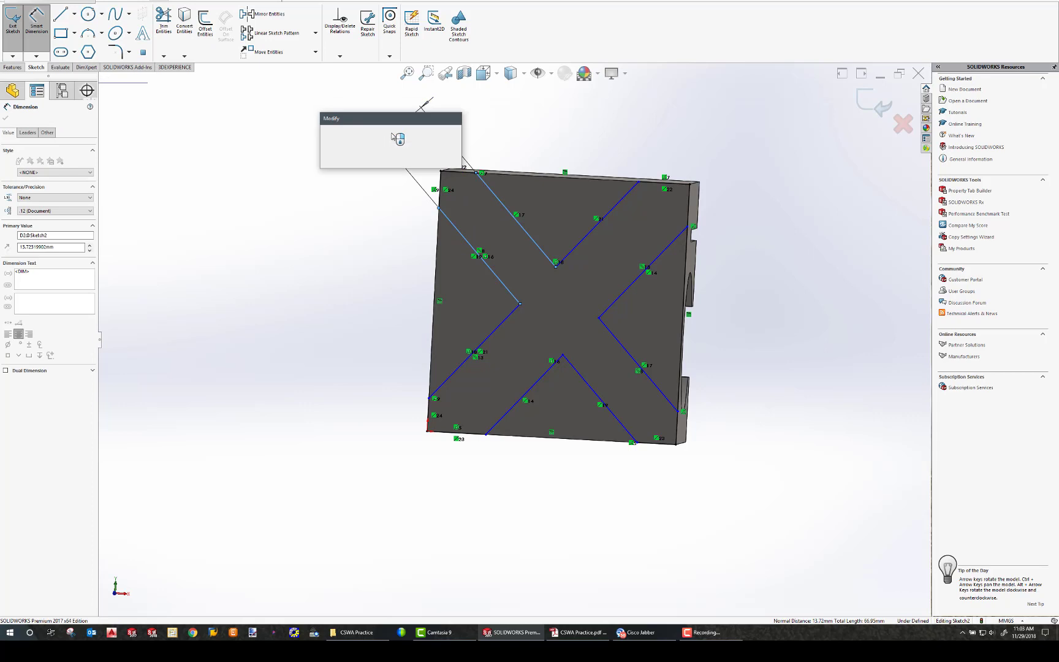
text(9.6)
key(Return)
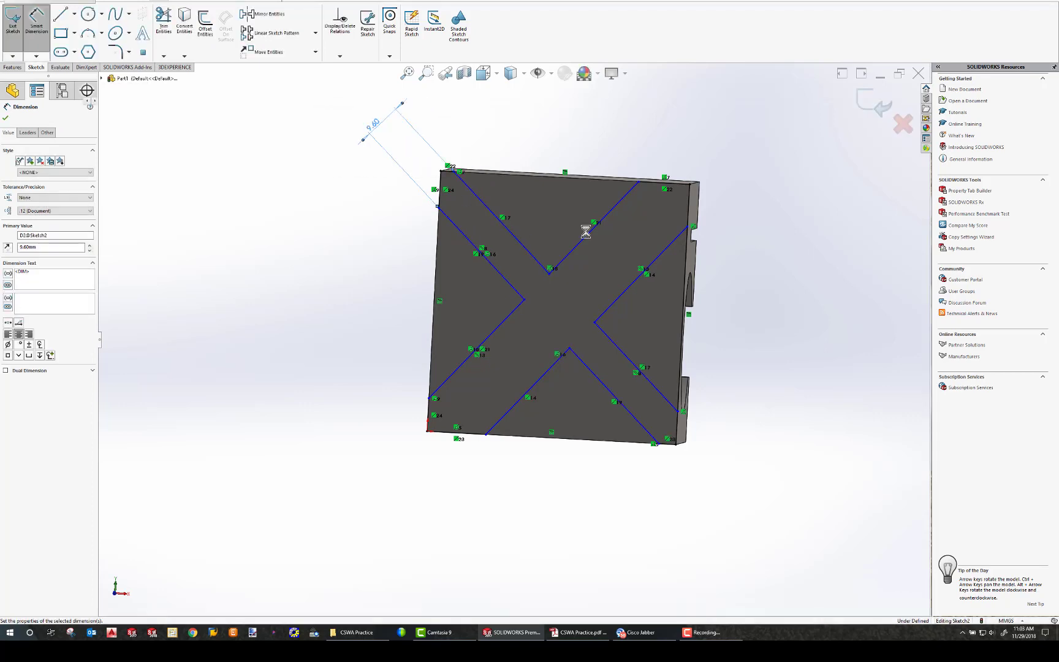
- Set the upper-right arm width to 9.60 mm, then dimension the top-left corner to the diagonal
click(668, 249)
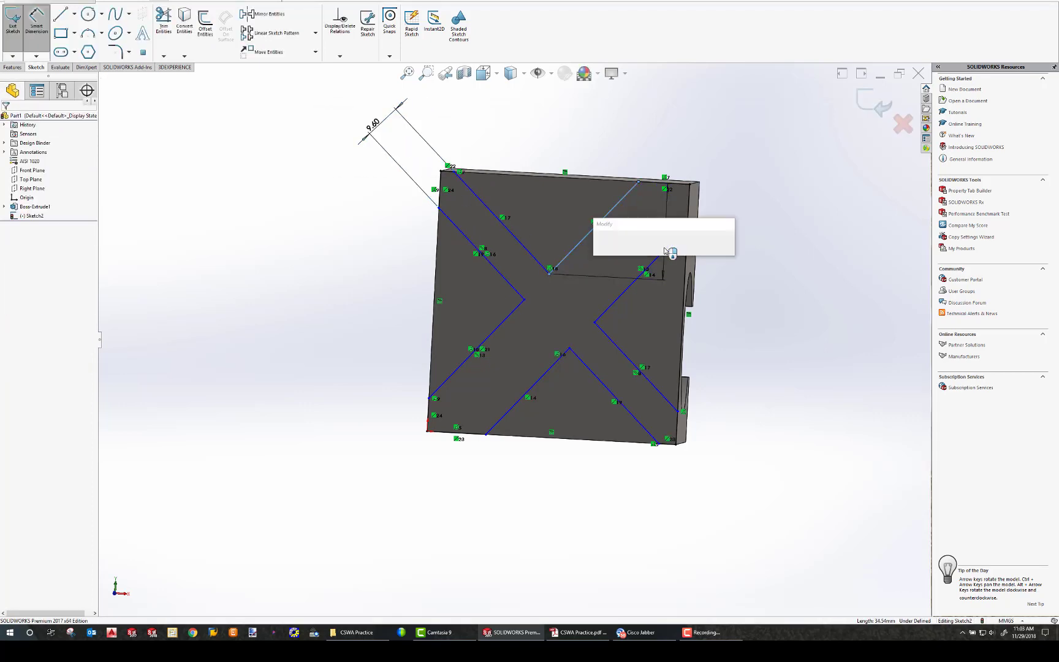
key(Escape)
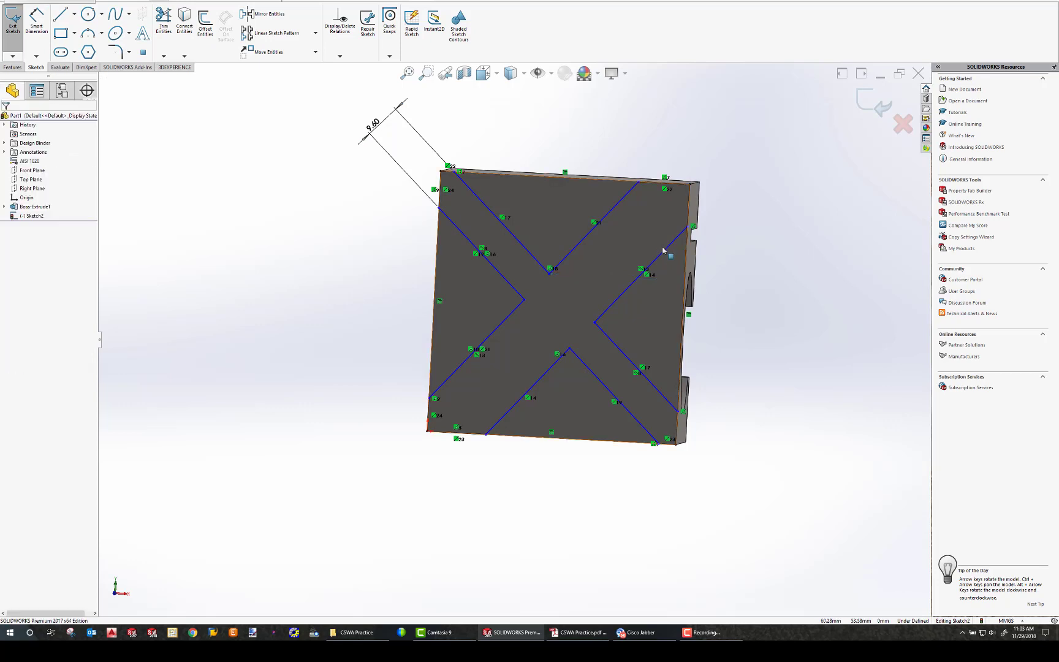
click(37, 21)
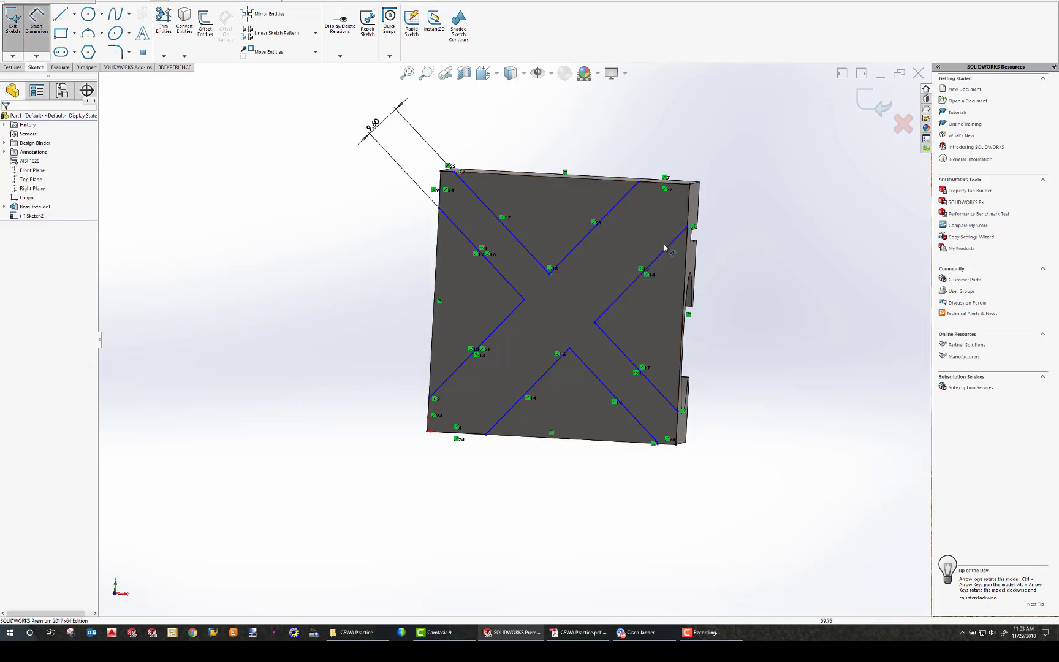
click(613, 210)
click(680, 235)
click(710, 144)
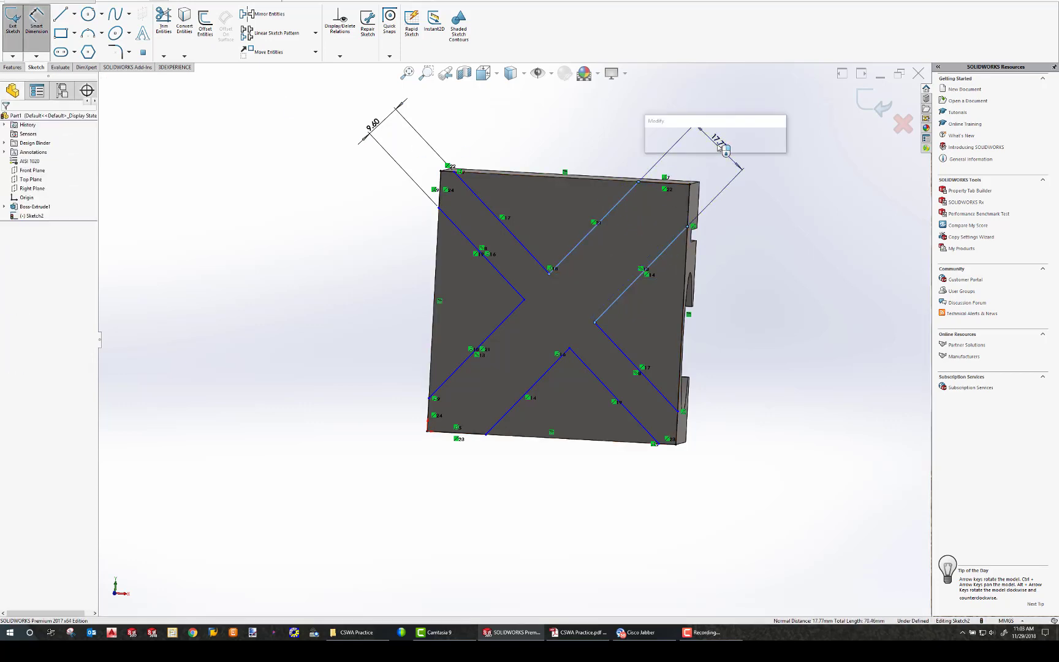
key(Return)
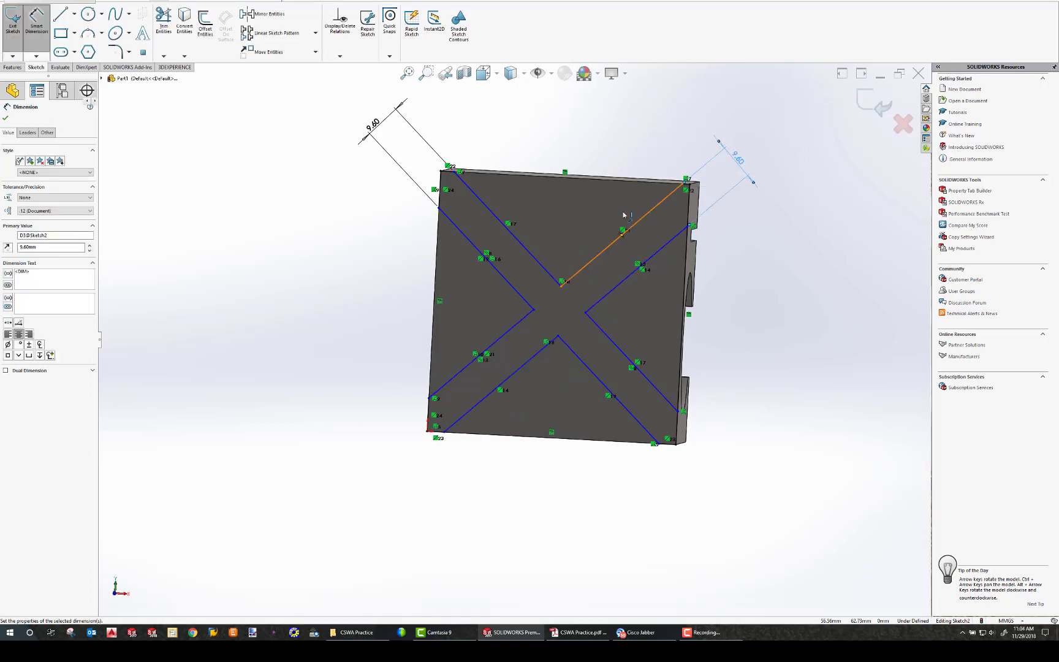
click(451, 169)
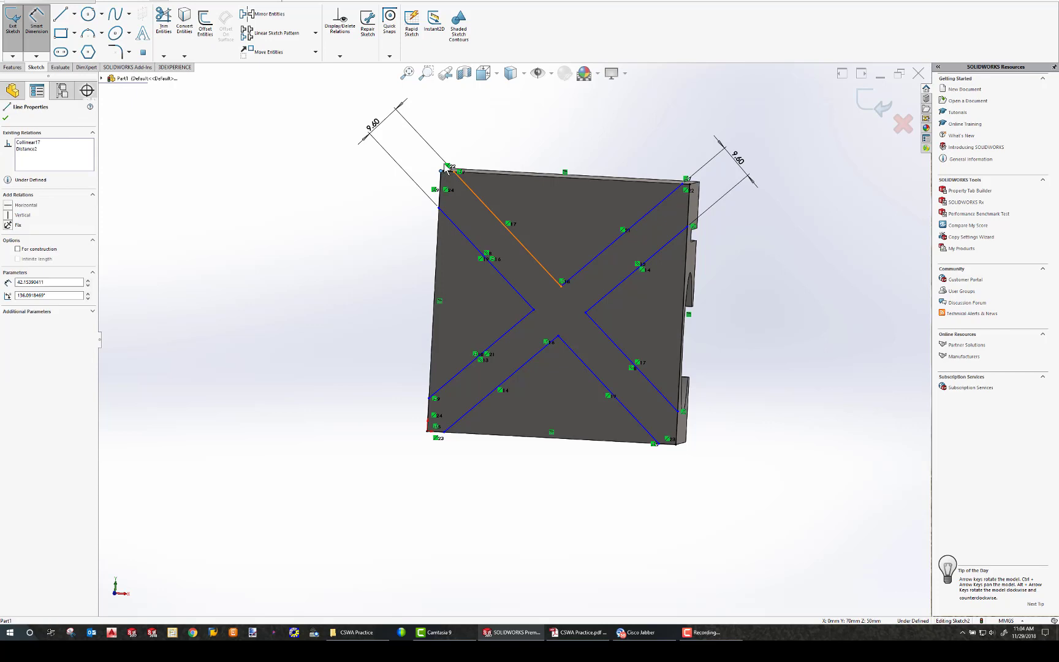
click(464, 183)
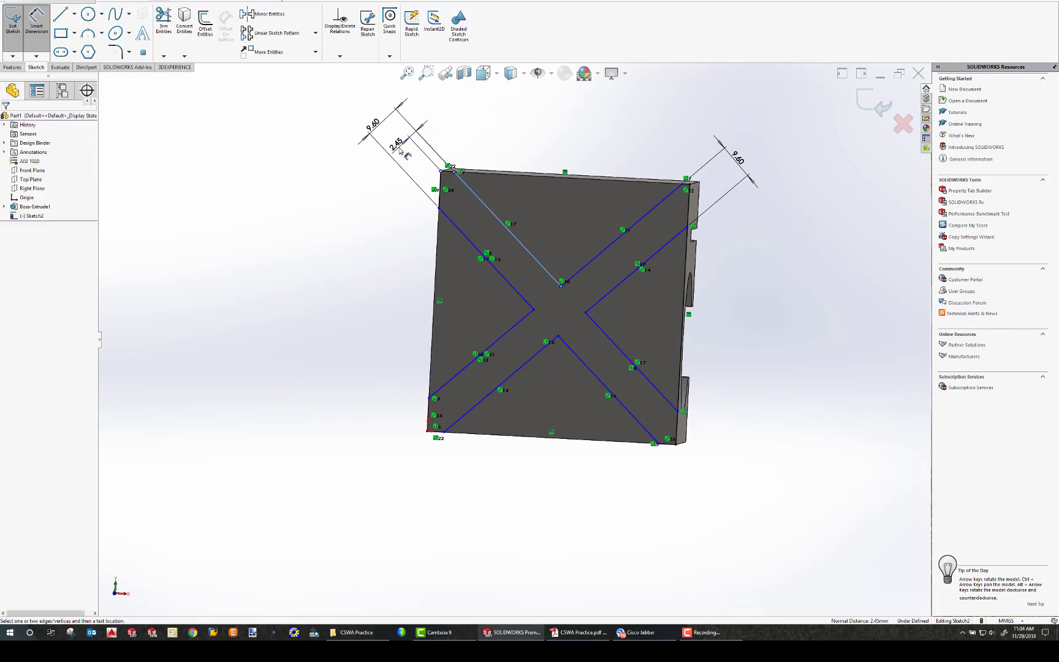
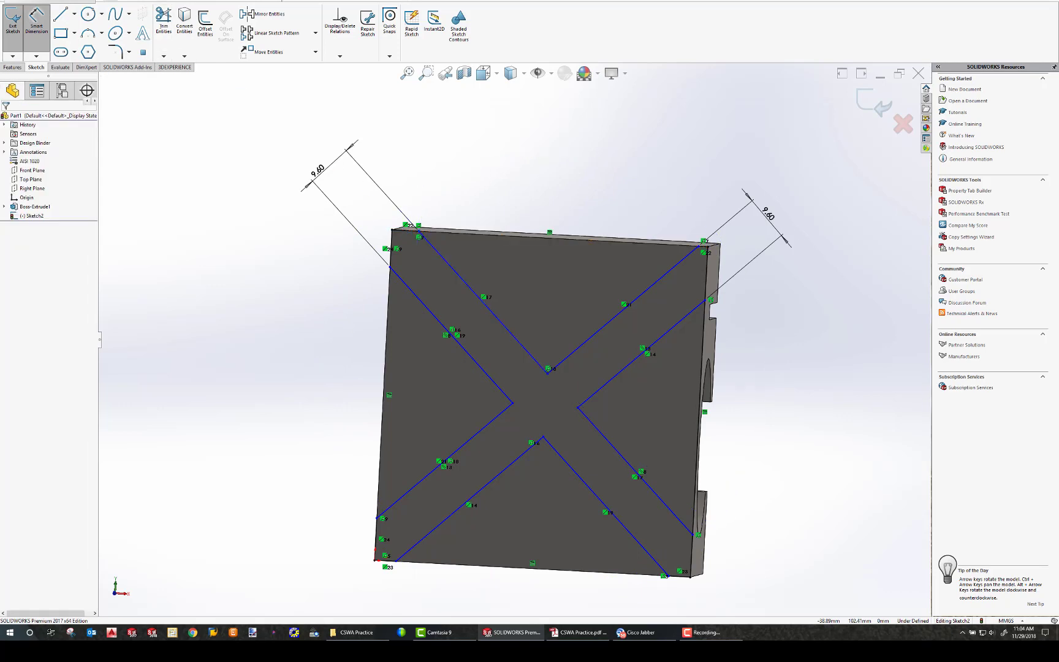
- Dimension the top-left slot line 4.80 from the block's top-left corner
click(42, 30)
click(392, 230)
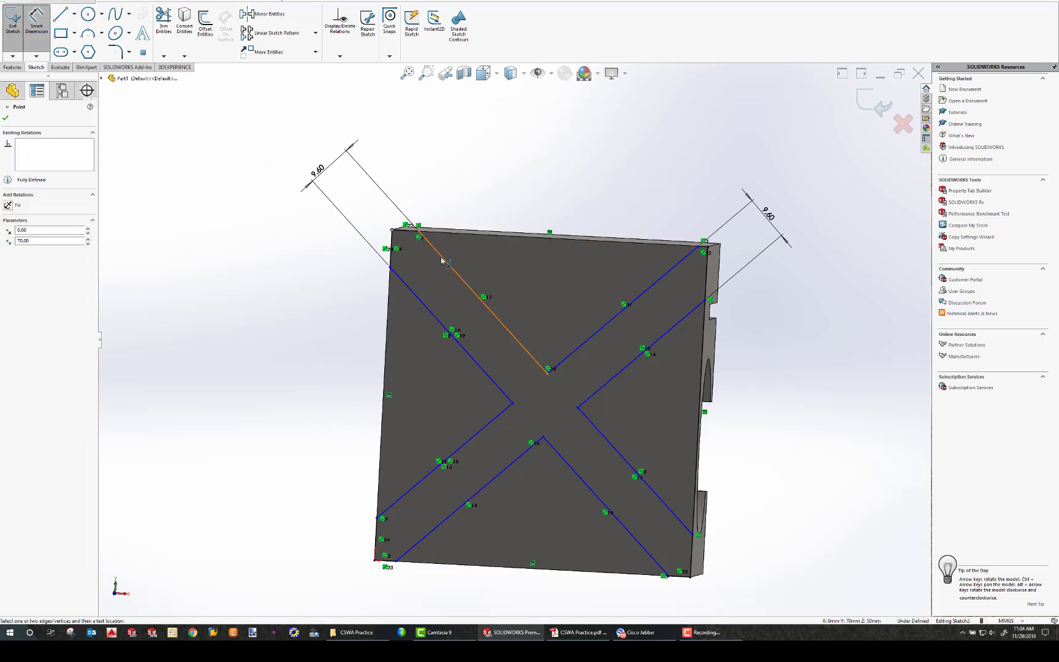
click(402, 228)
click(362, 193)
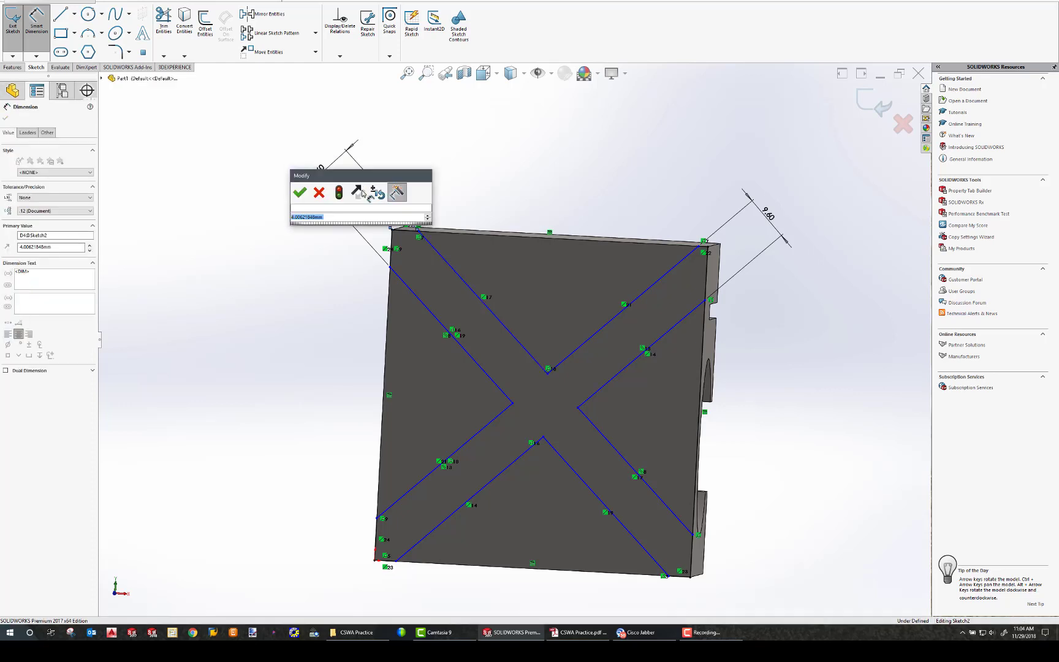
text(4.8)
key(Return)
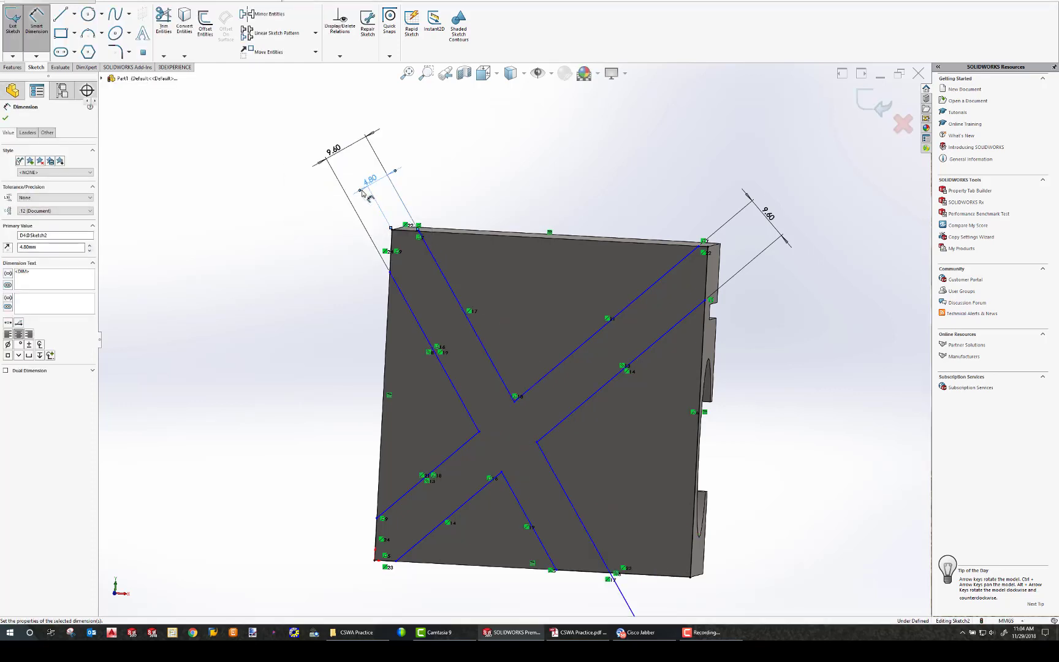
key(Escape)
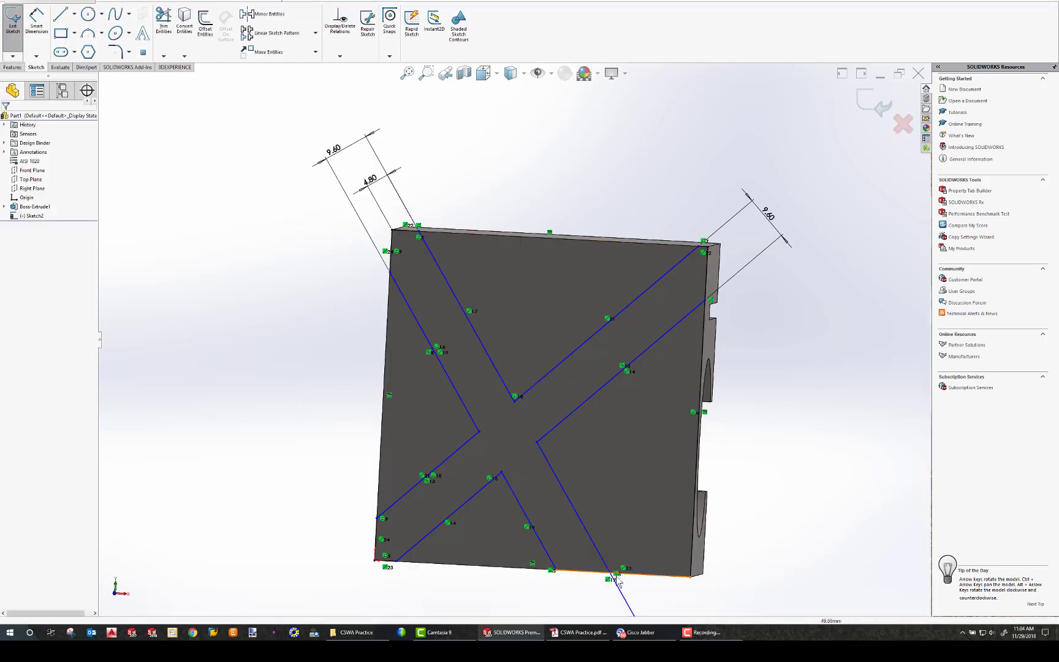
key(f)
- Drag the slot line's end onto the block's lower-right corner
drag(596, 515, 602, 438)
scroll(603, 439, up, 2)
scroll(602, 439, down, 8)
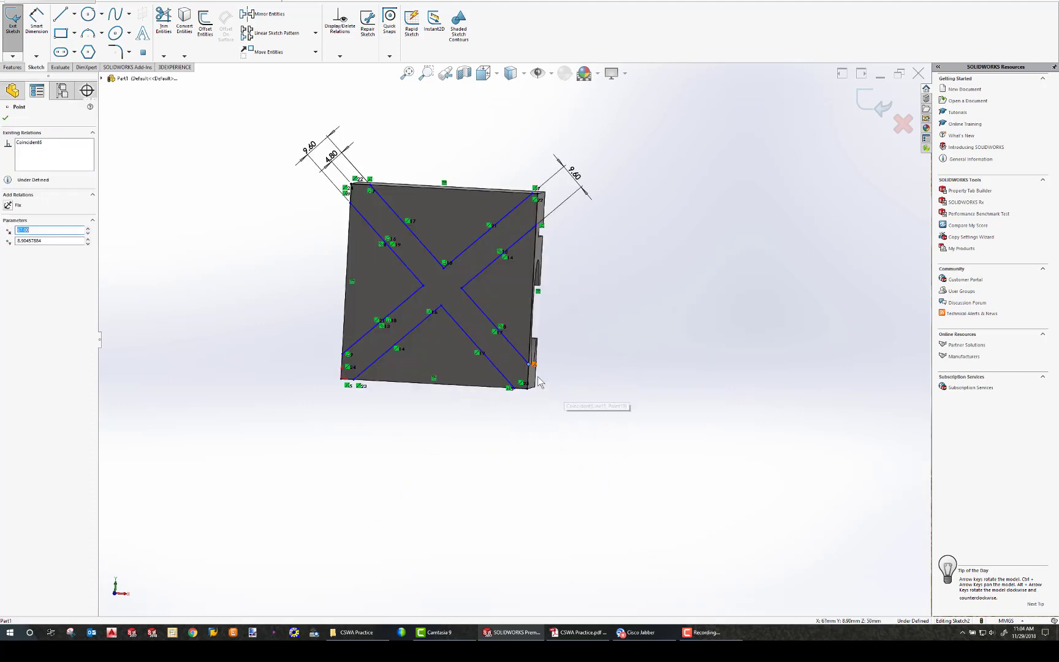
click(36, 18)
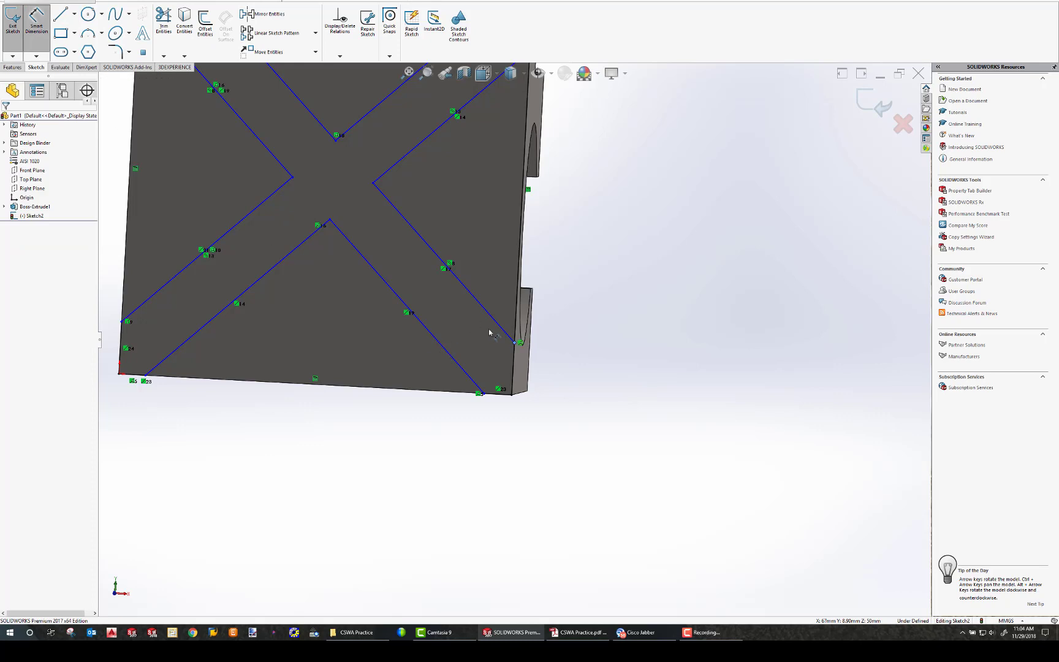
click(509, 338)
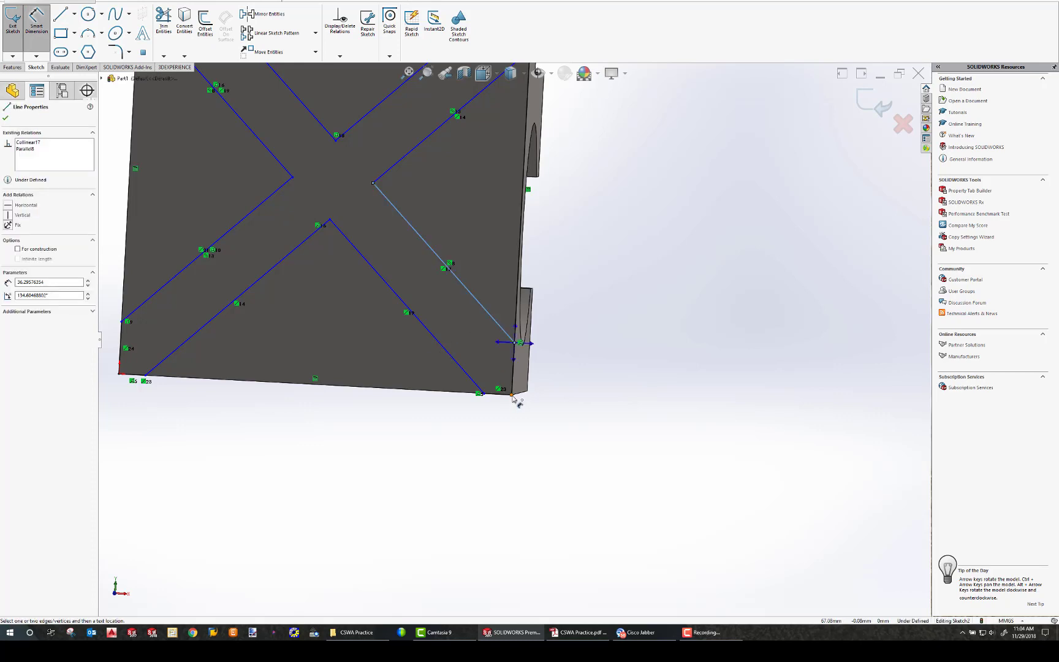
click(512, 395)
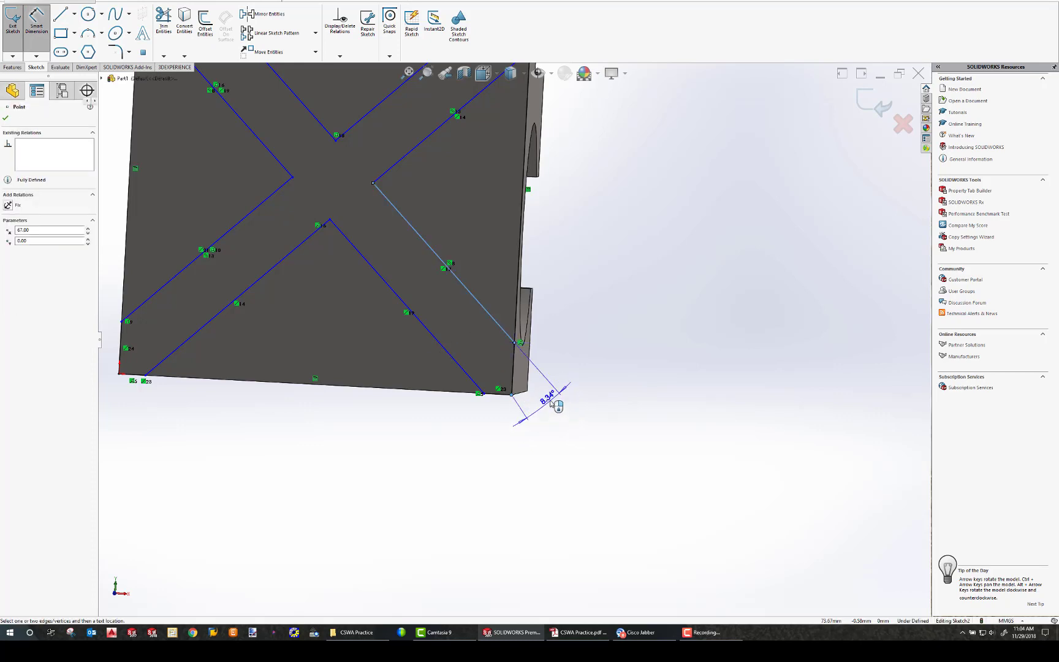
key(Escape)
key(Escape)
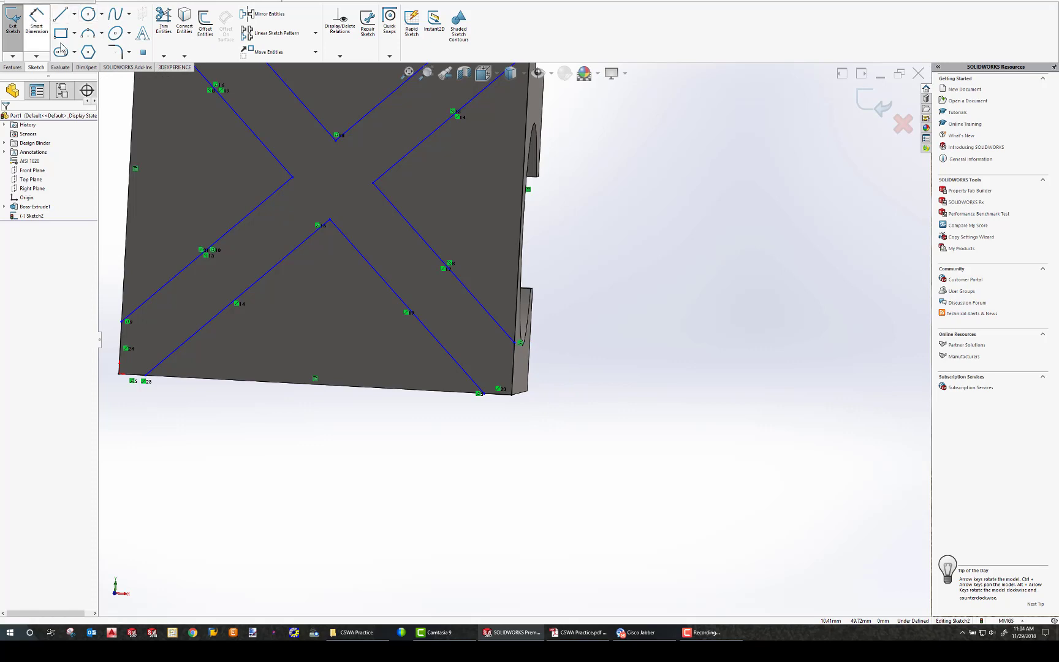
- Set the lower-right slot line's offset from its corner to 4.80
click(35, 23)
click(503, 329)
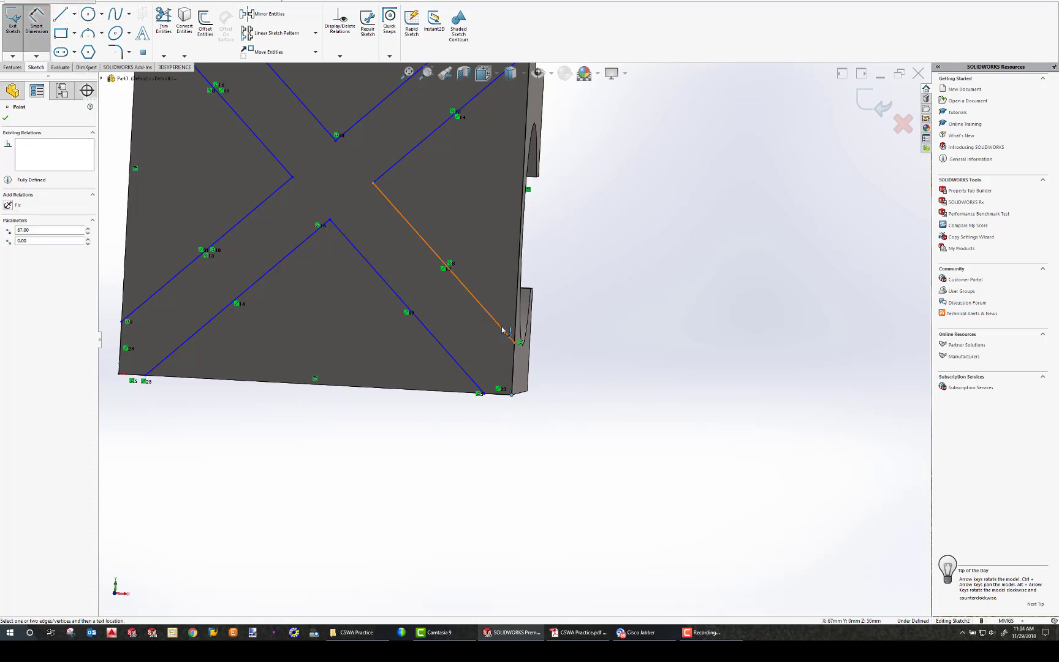
click(549, 401)
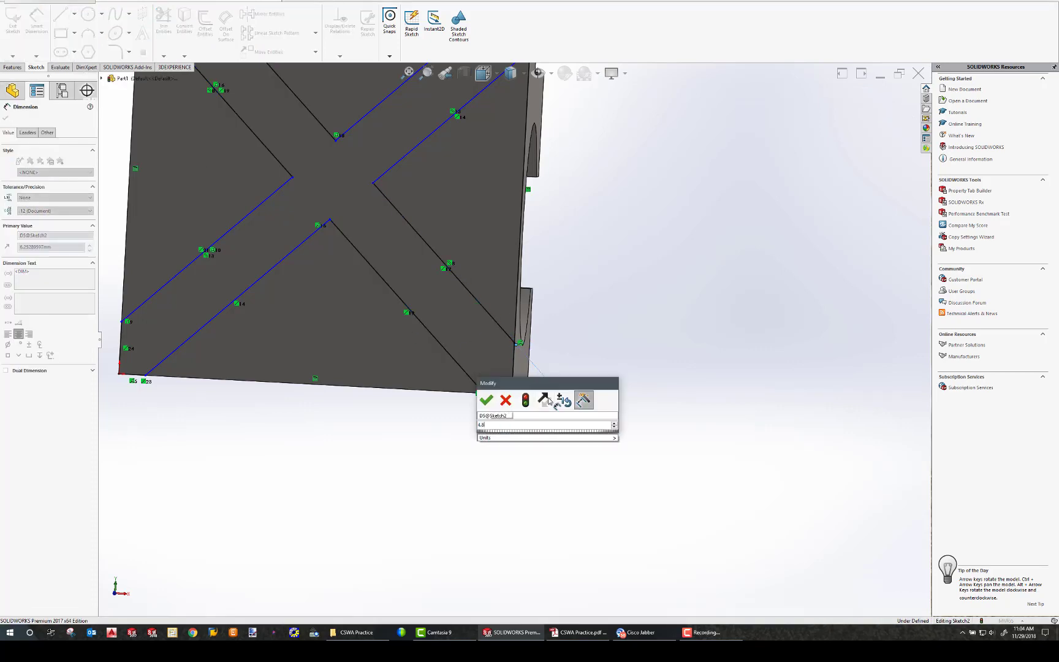
text(4.8)
key(Return)
scroll(453, 317, down, 3)
scroll(453, 317, up, 5)
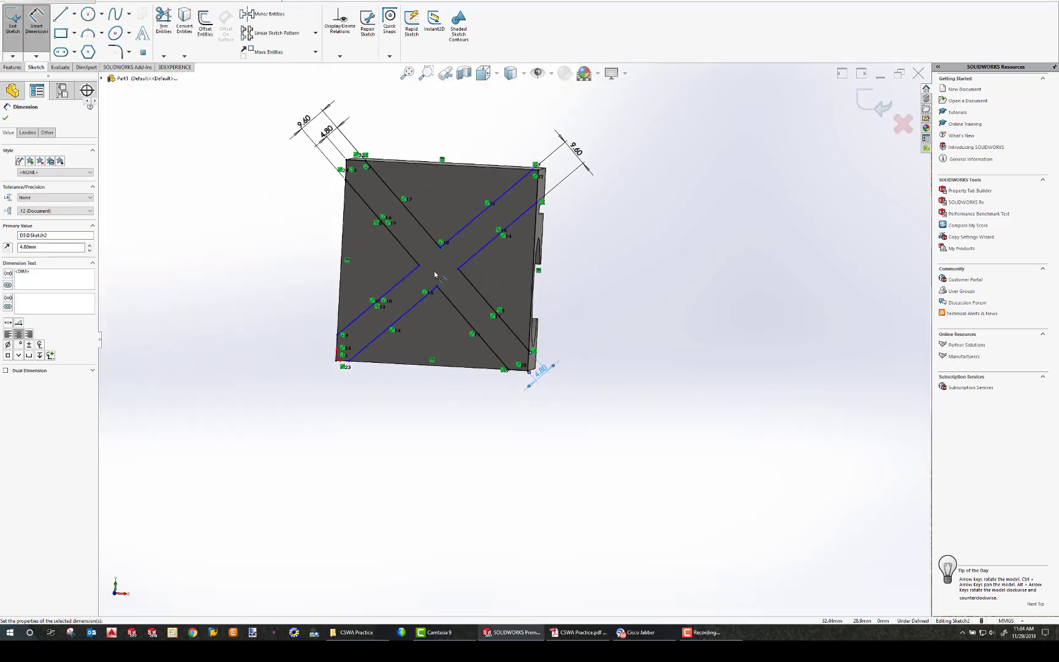
scroll(518, 185, down, 3)
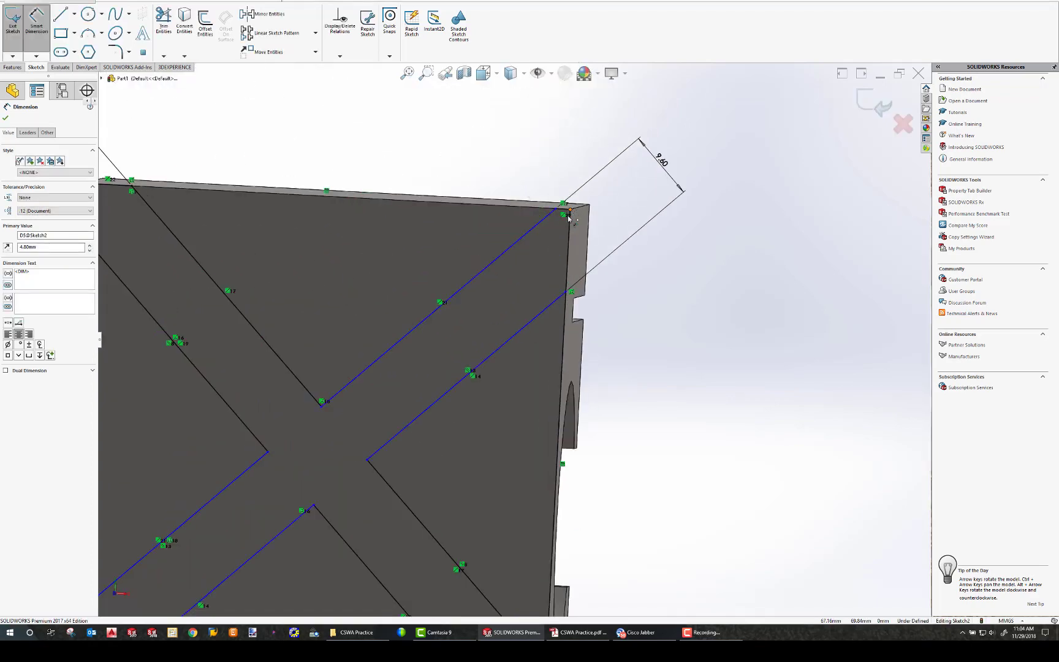
- Dimension the upper-right slot line 4.80 from its corner
click(522, 240)
click(626, 186)
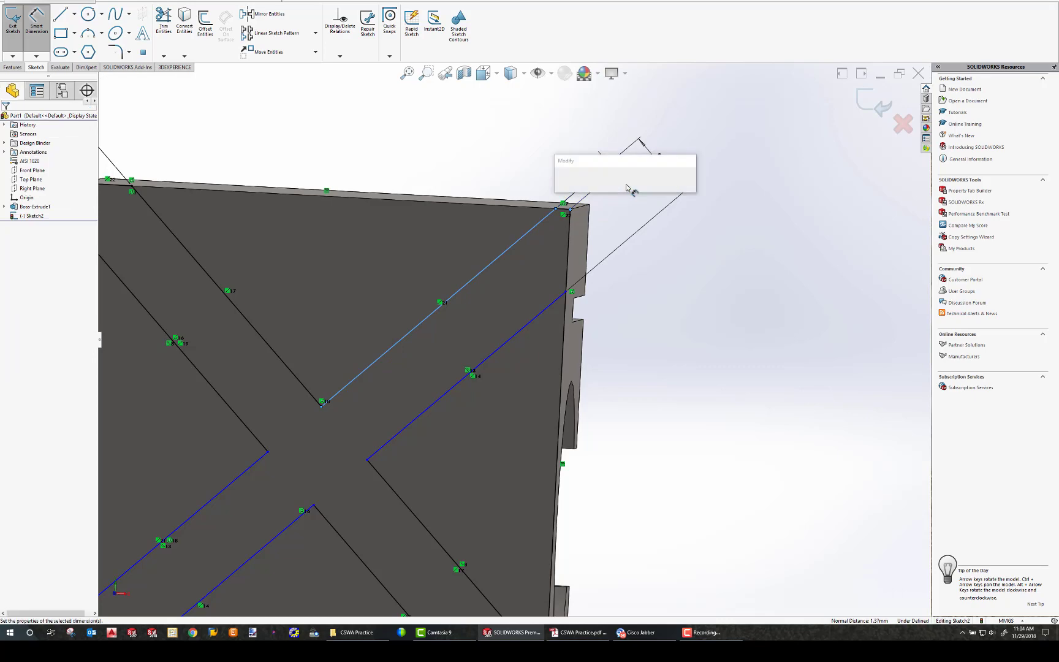
key(Return)
scroll(353, 491, down, 3)
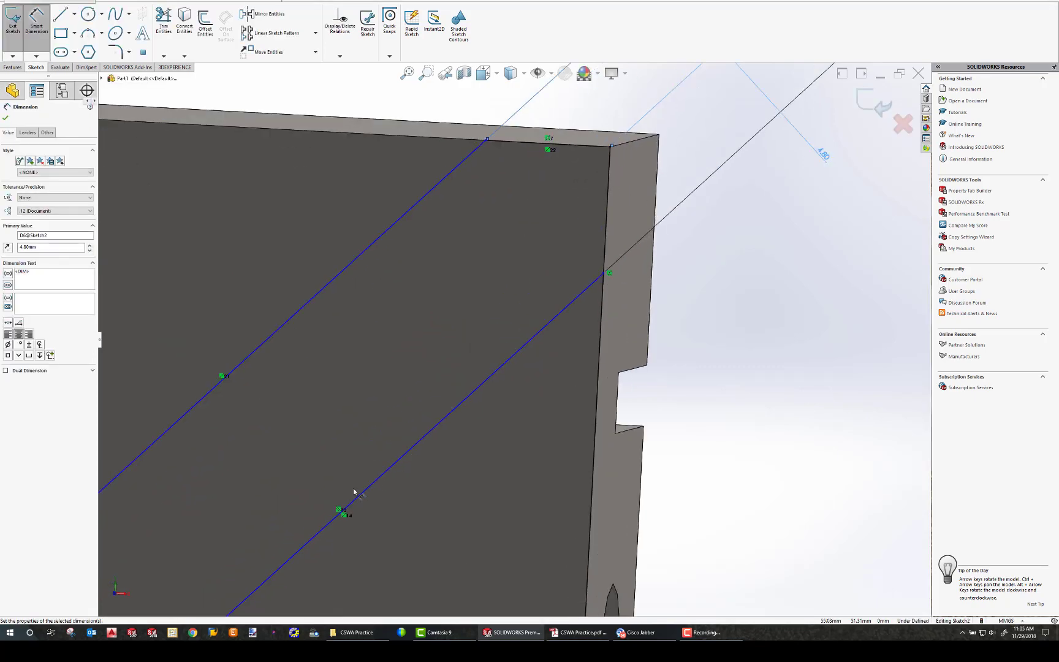
scroll(352, 491, up, 5)
scroll(338, 496, down, 3)
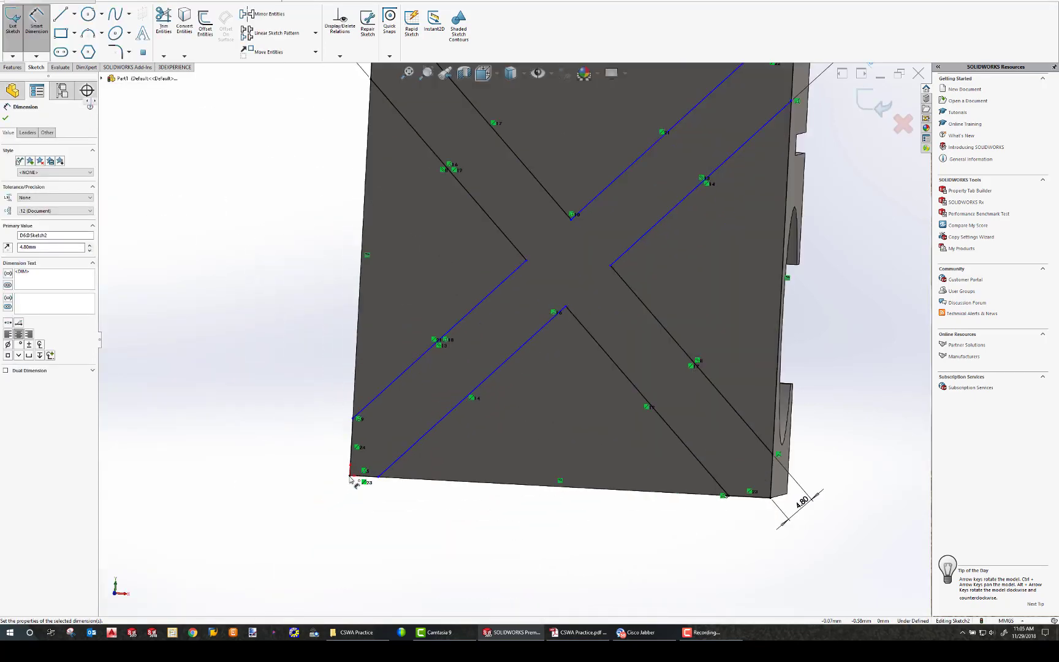
- Add the 4.80 offset for the lower-left slot line and orbit to an isometric view
click(392, 463)
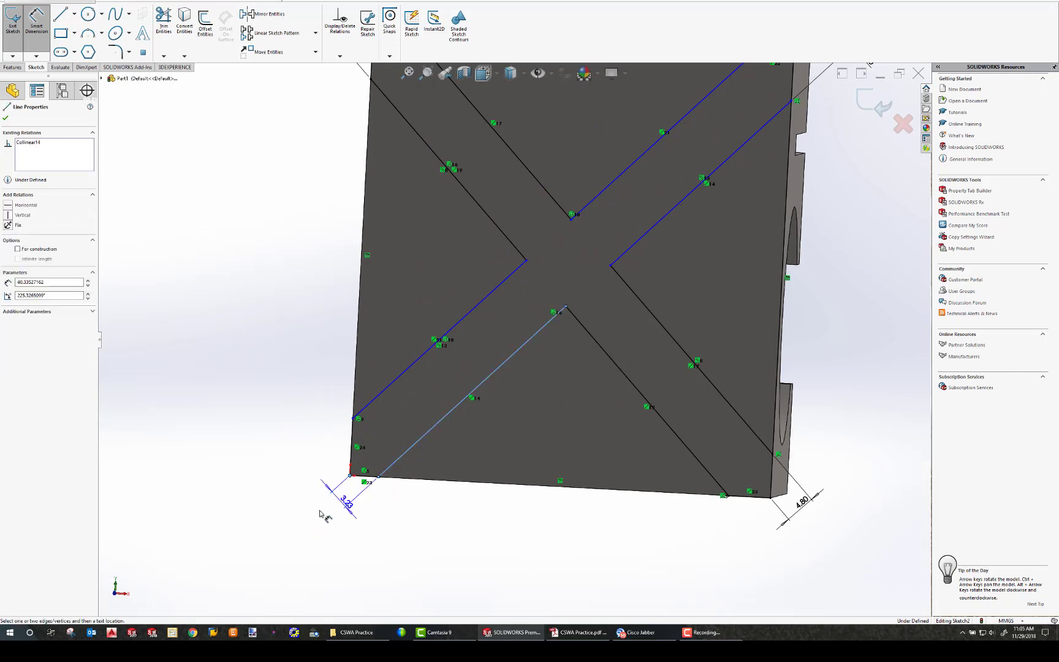
click(316, 513)
text(4.8)
key(Return)
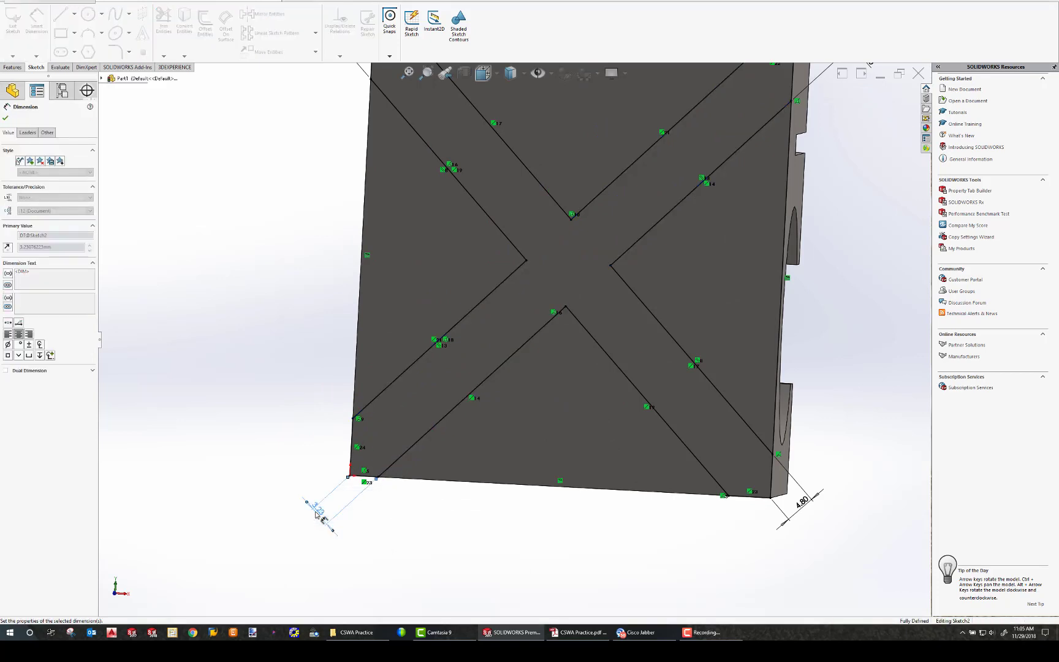
scroll(473, 334, up, 3)
middle_drag(473, 334, 278, 129)
- Cut the X-shaped sketch region as a 1.50 mm blind extruded cut
click(13, 68)
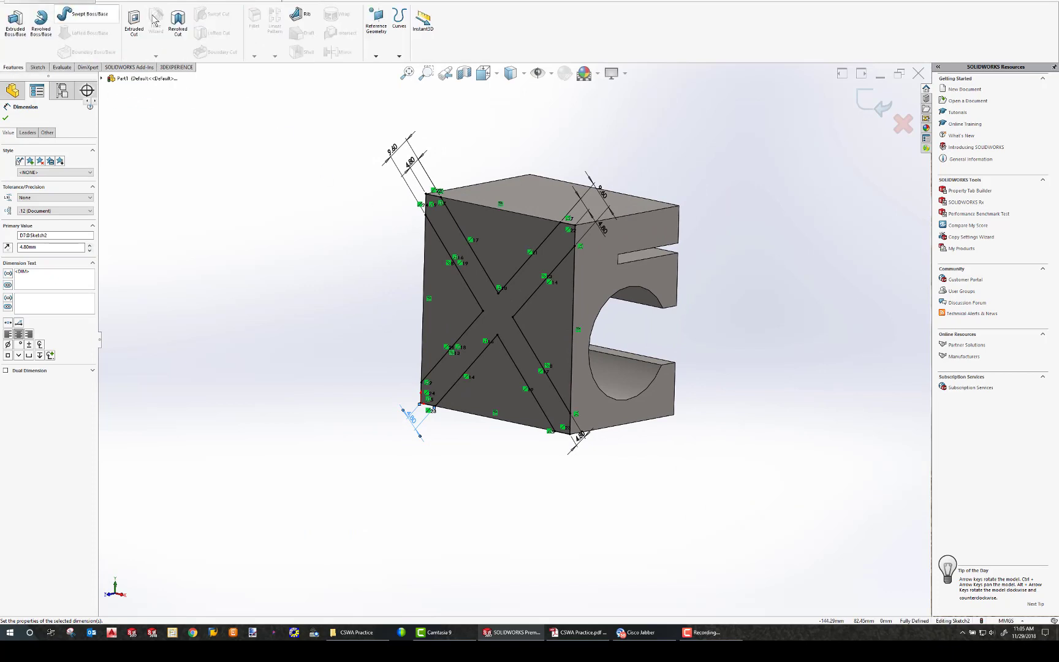
click(134, 24)
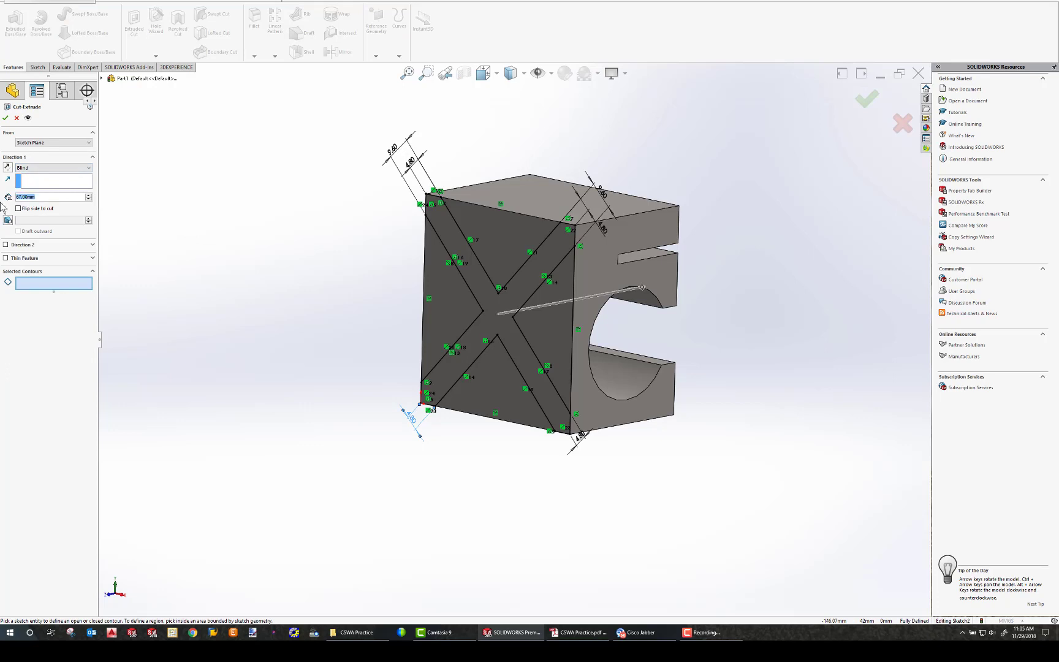
text(1.5)
key(Return)
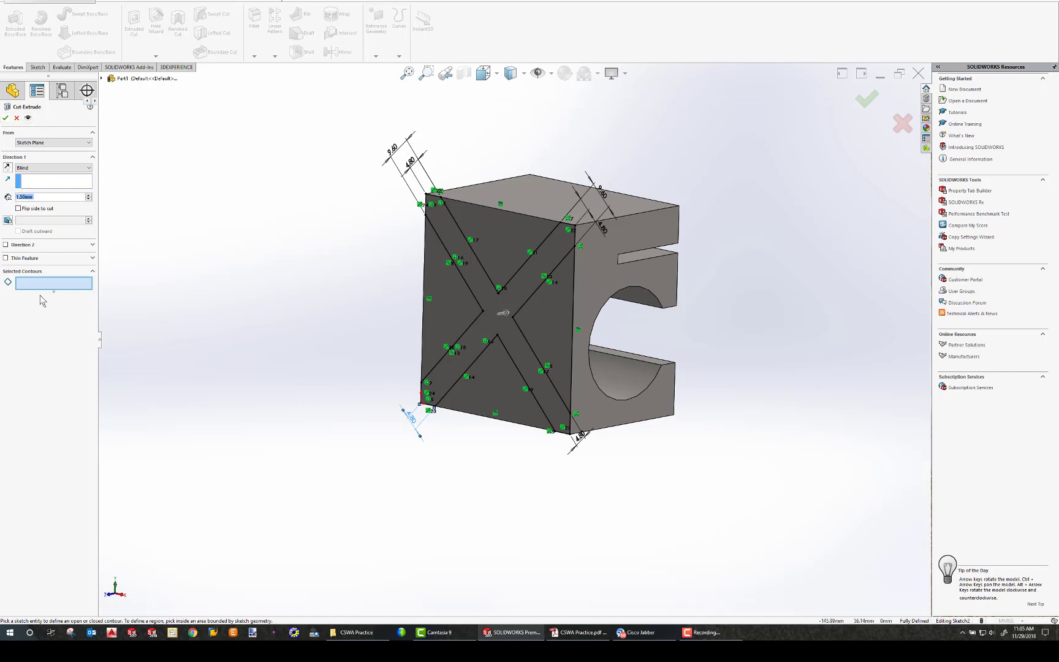
click(503, 287)
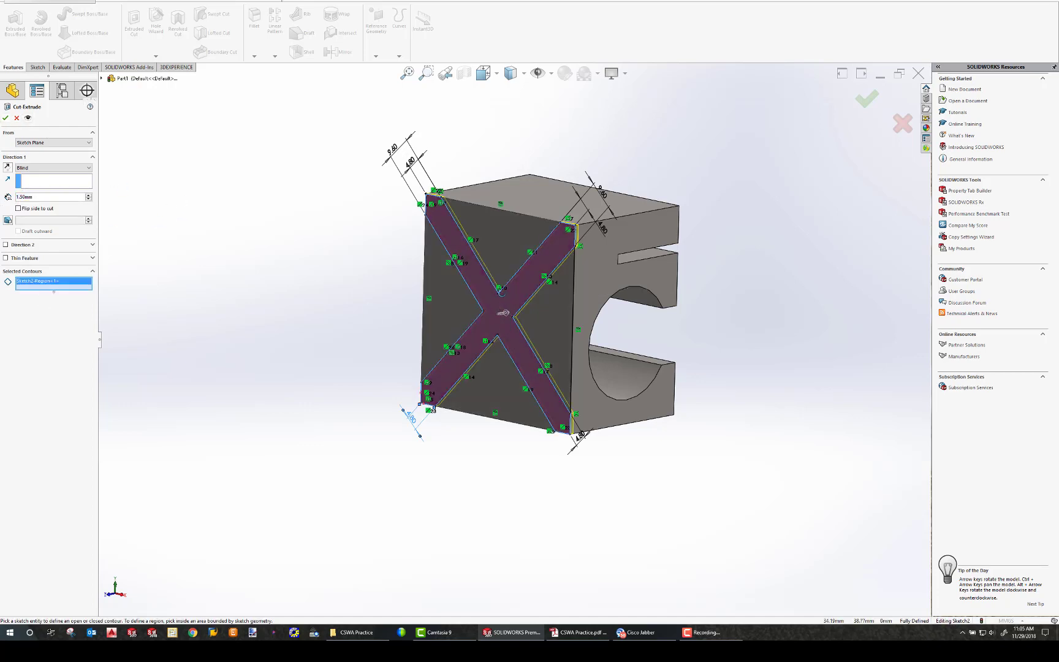
mouse_move(503, 287)
middle_down()
mouse_move(531, 278)
mouse_move(568, 300)
mouse_move(551, 317)
mouse_move(551, 348)
mouse_move(472, 327)
middle_up()
click(6, 118)
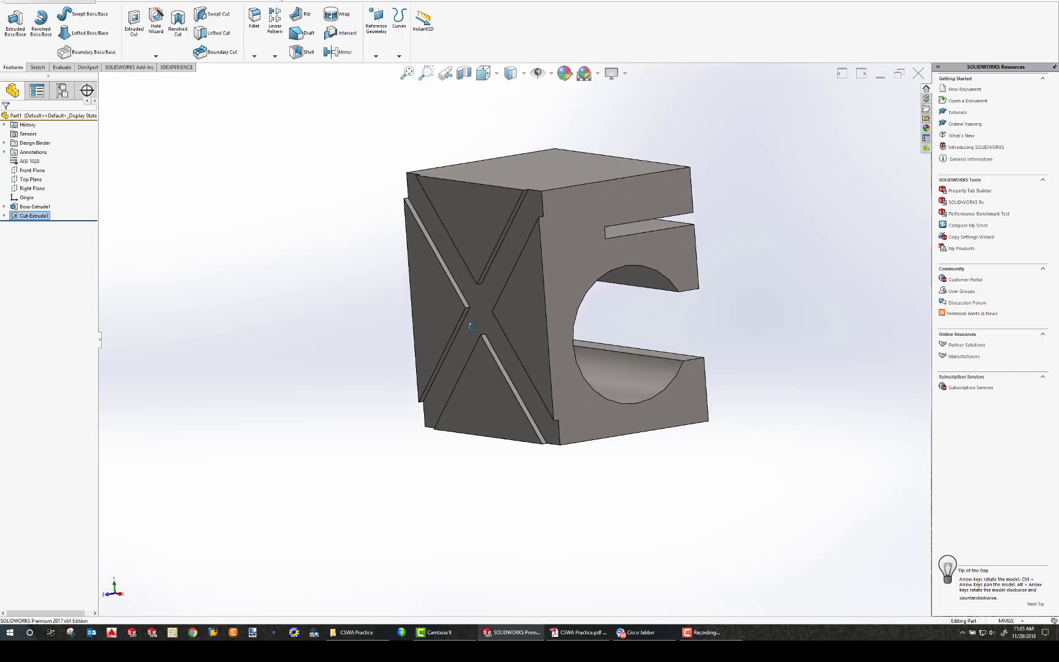
- Sketch a small circle on the block's top face
middle_drag(550, 169, 571, 227)
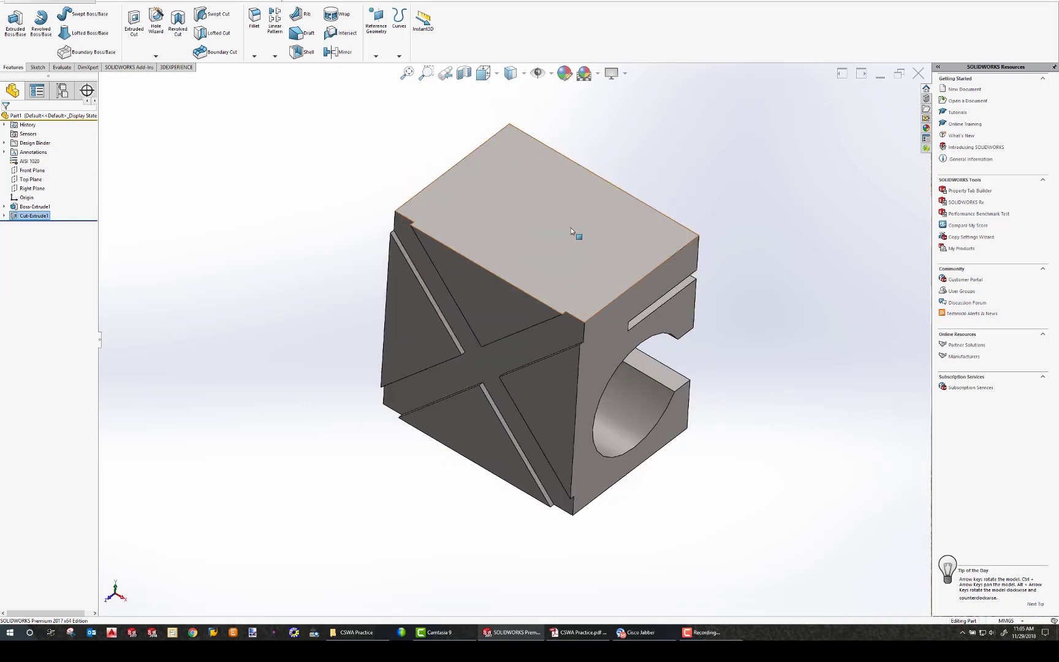
click(537, 202)
click(36, 67)
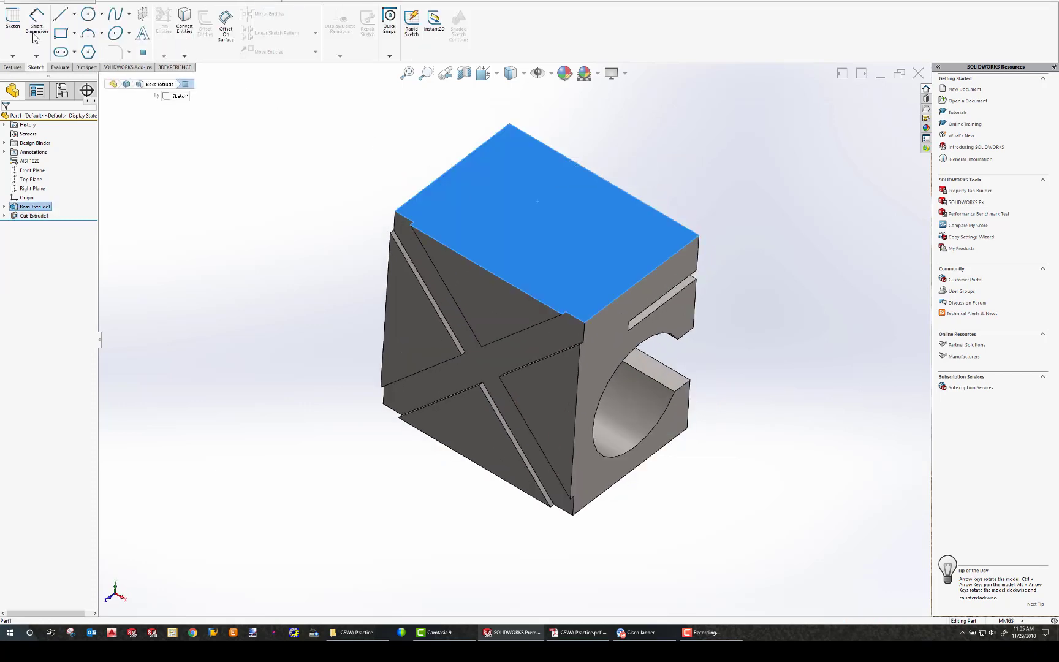
click(13, 18)
click(87, 14)
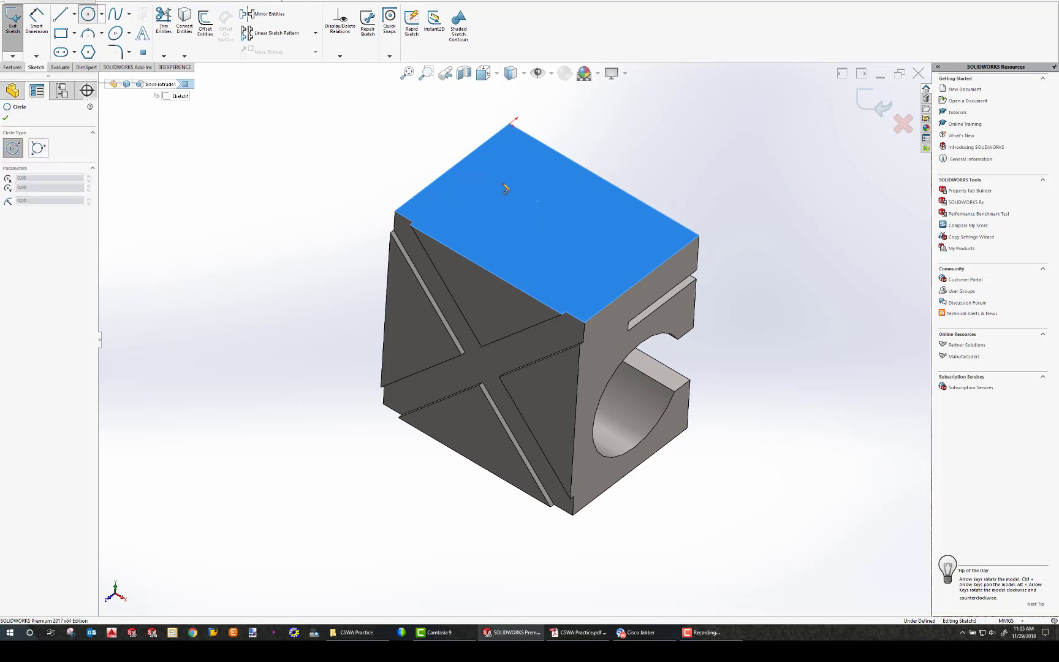
click(539, 198)
click(546, 194)
key(Escape)
- Dimension the circle's diameter to 6.30 mm
click(37, 22)
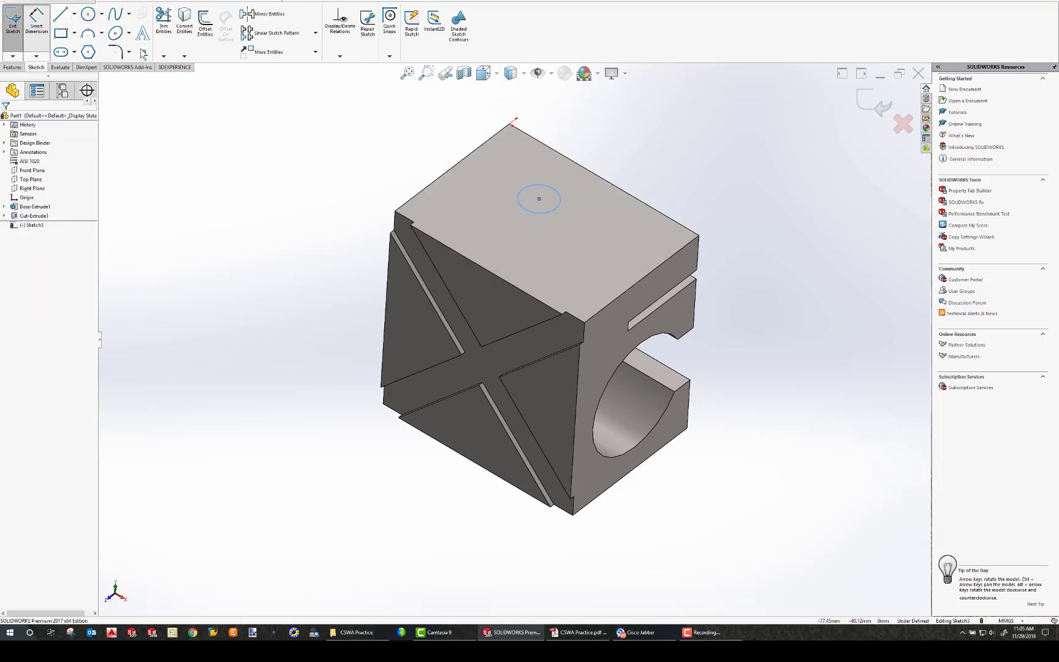
click(556, 187)
click(561, 174)
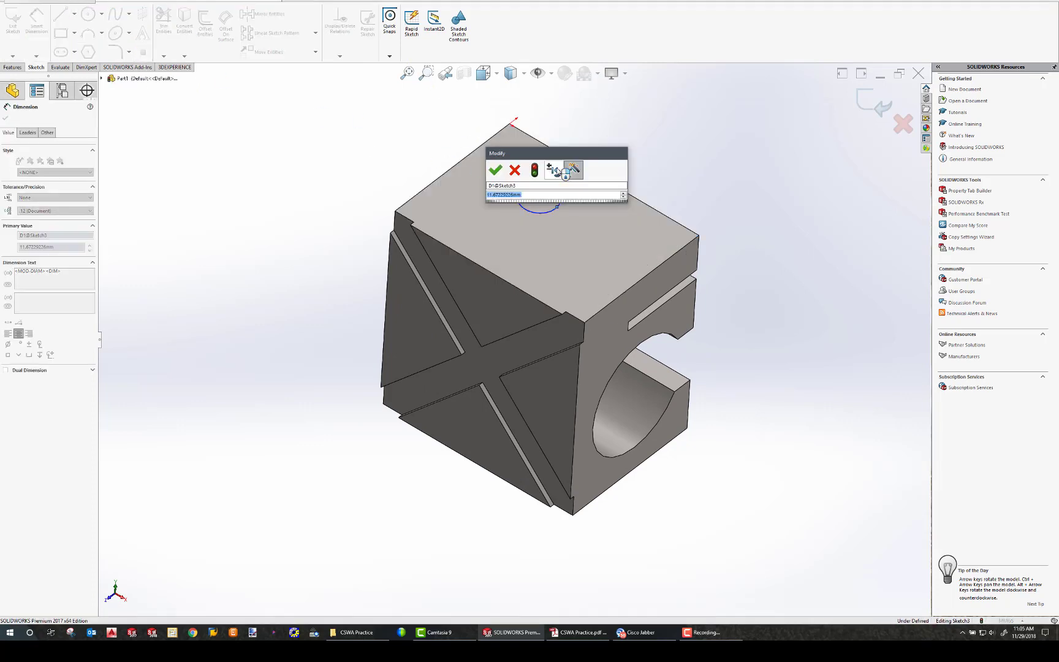
text(6.3)
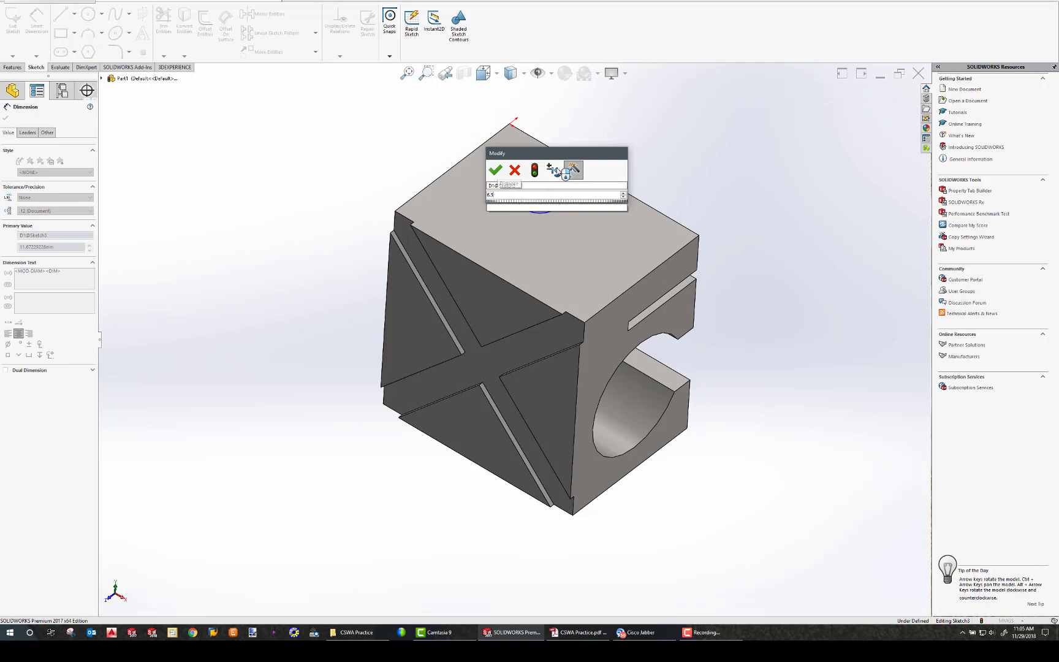
key(Return)
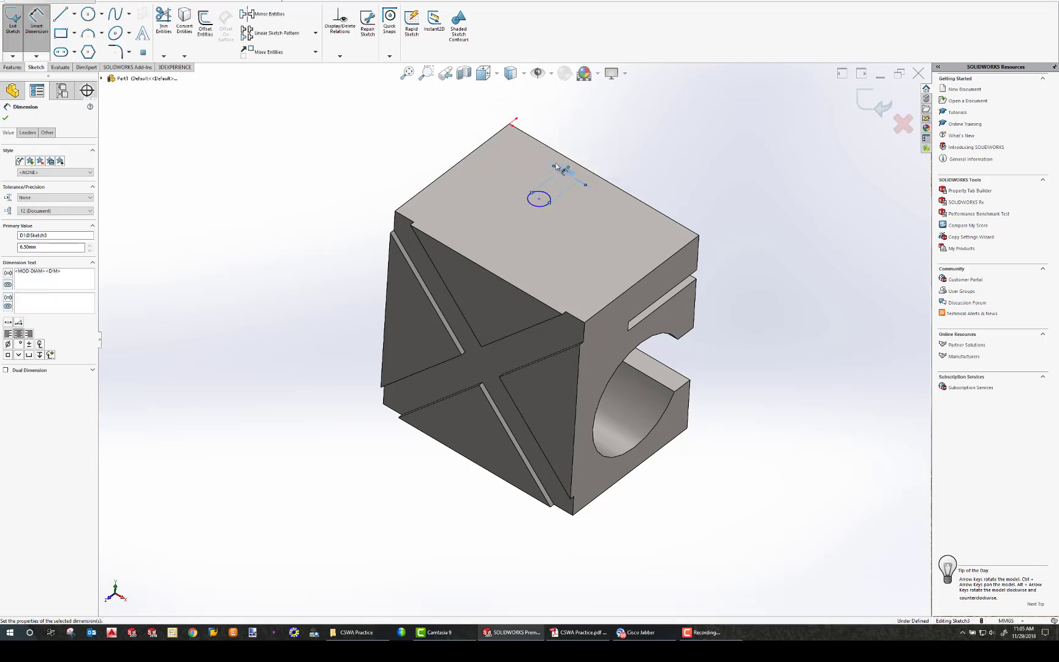
- Locate the circle centre 8.30 mm and 35.50 mm from the top face's edges
click(540, 199)
click(567, 163)
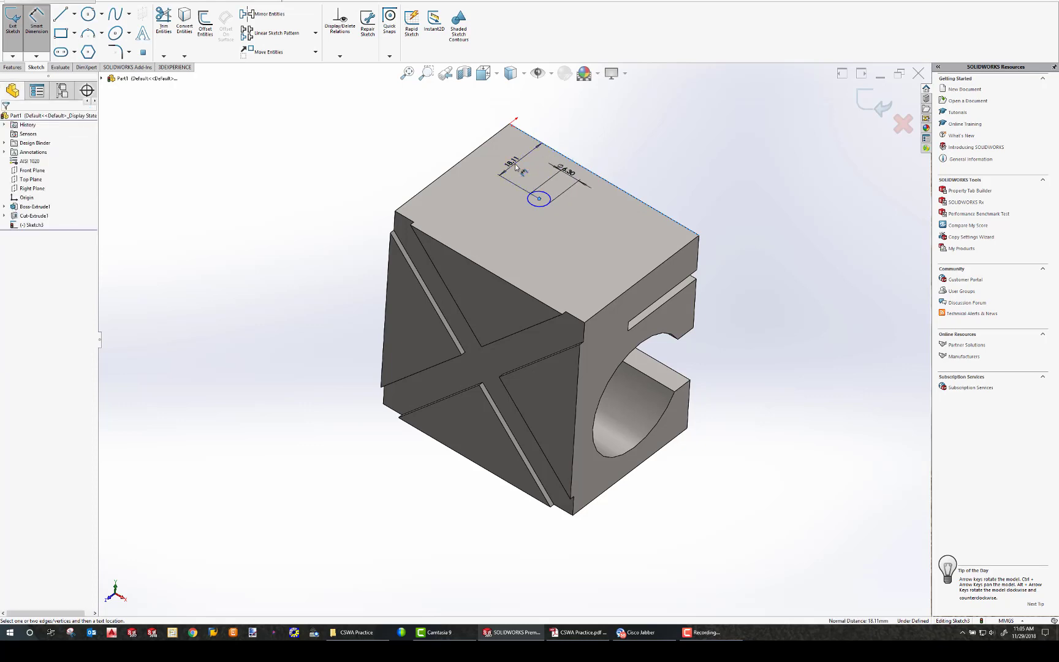
click(512, 165)
key(Return)
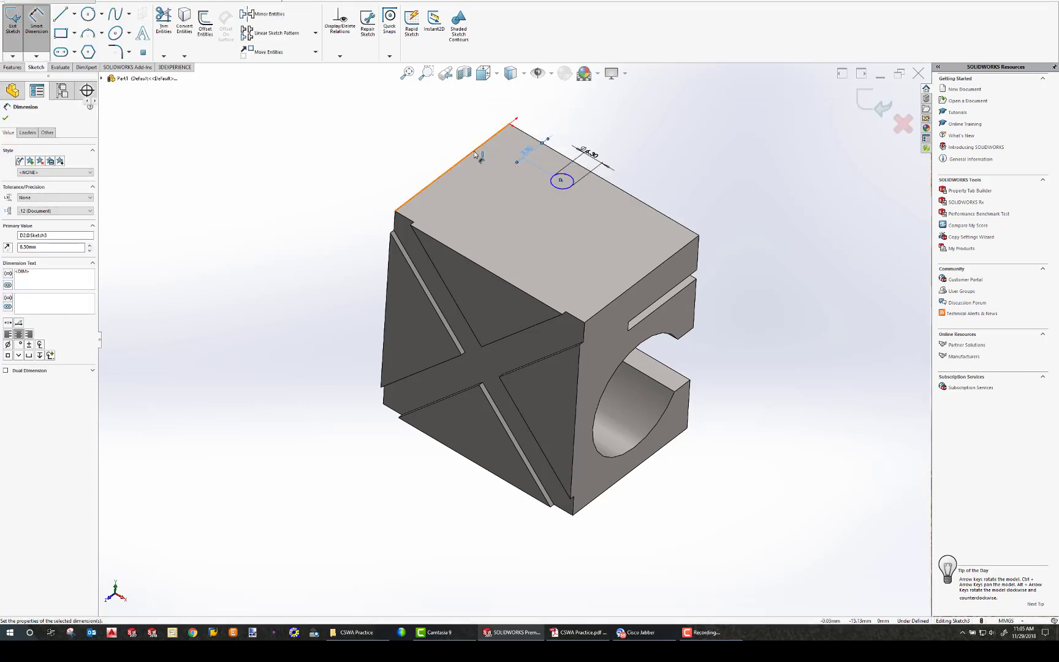
key(Escape)
click(562, 180)
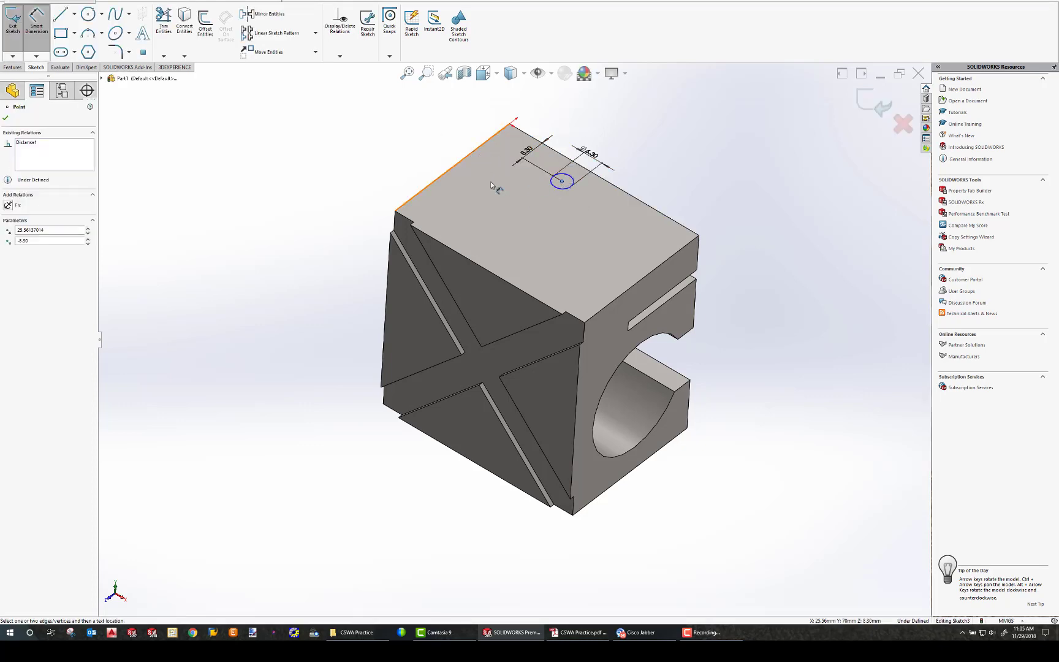
key(Escape)
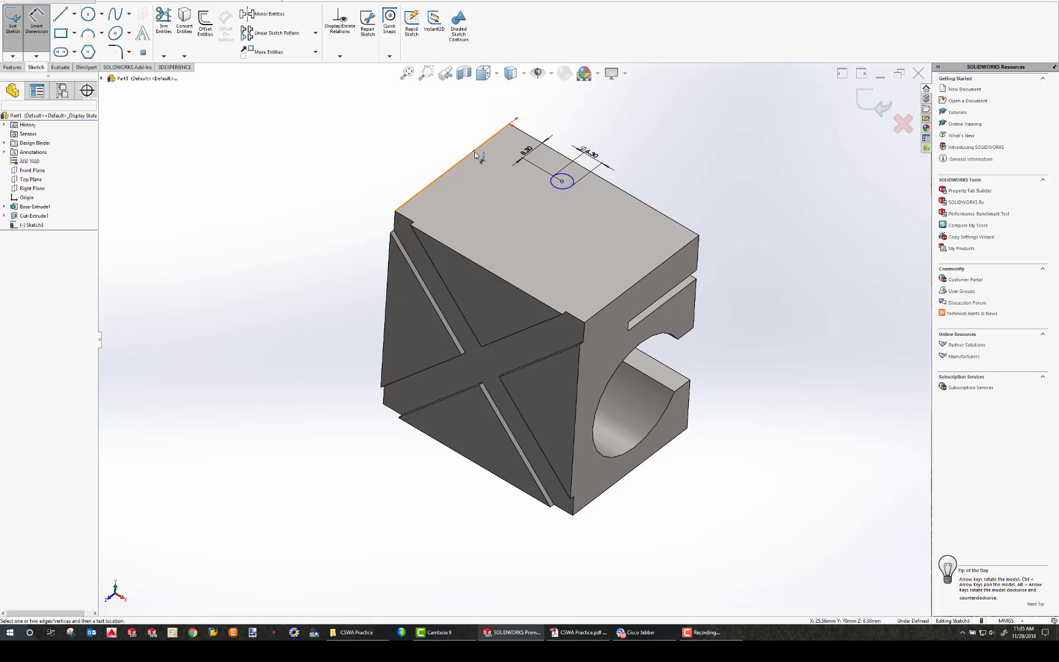
click(562, 181)
click(484, 170)
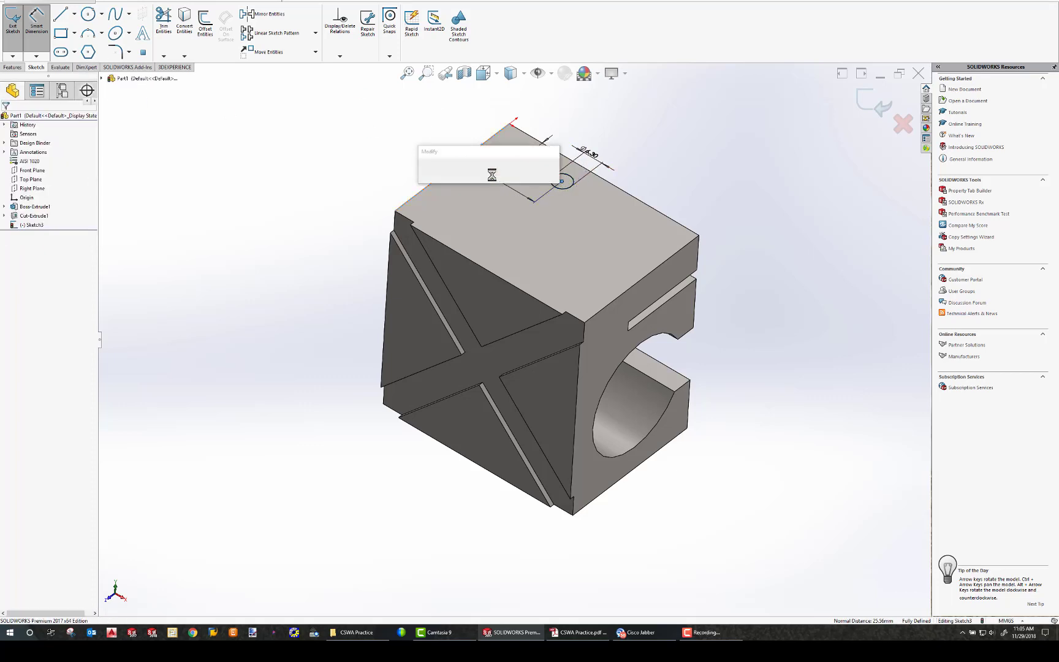
key(Return)
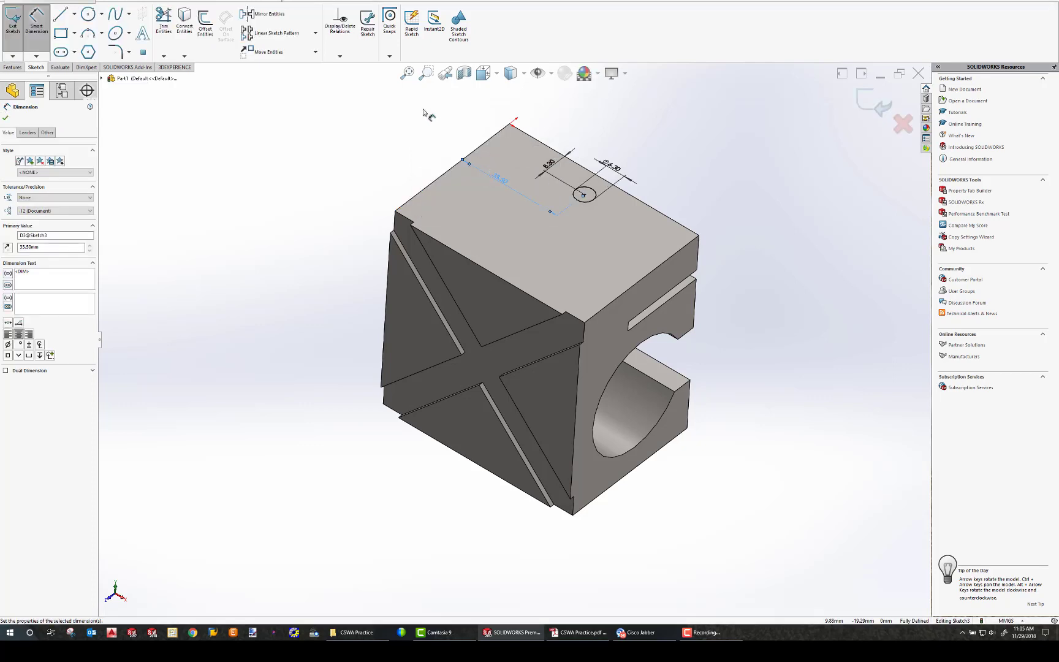
middle_drag(579, 308, 230, 118)
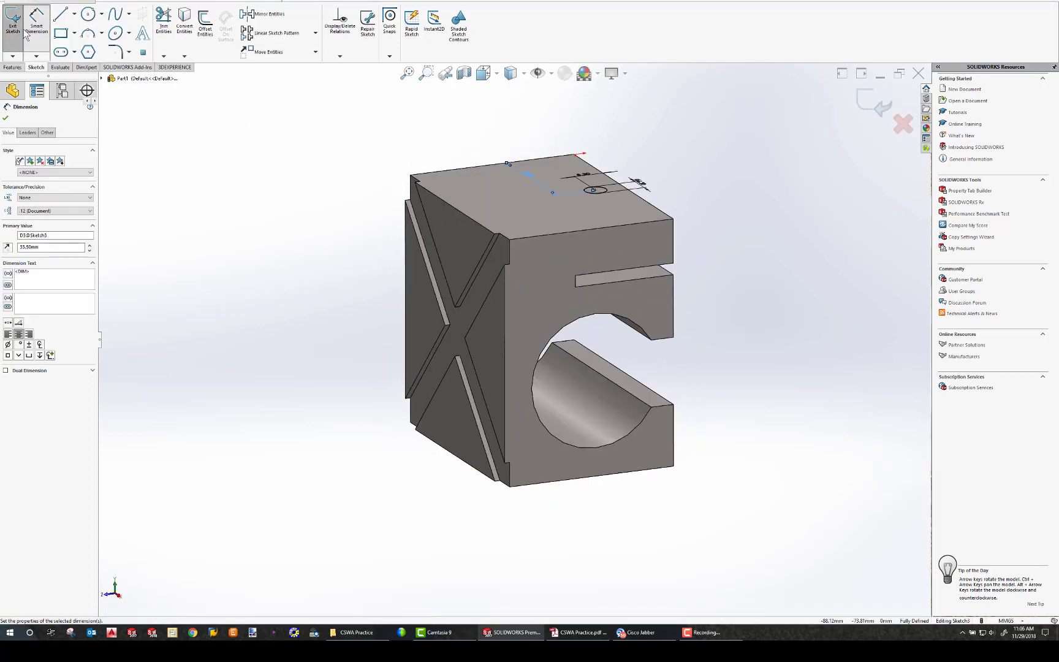
click(18, 67)
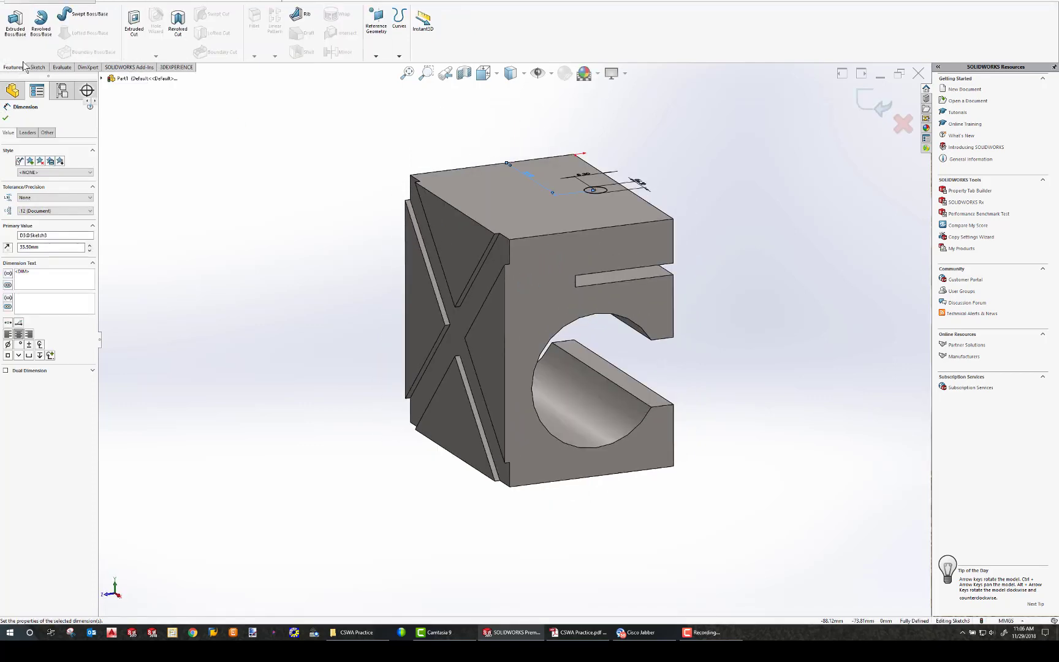
- Cut the top-face circle as a hole with end condition Up To Next, reaching the slot
click(134, 23)
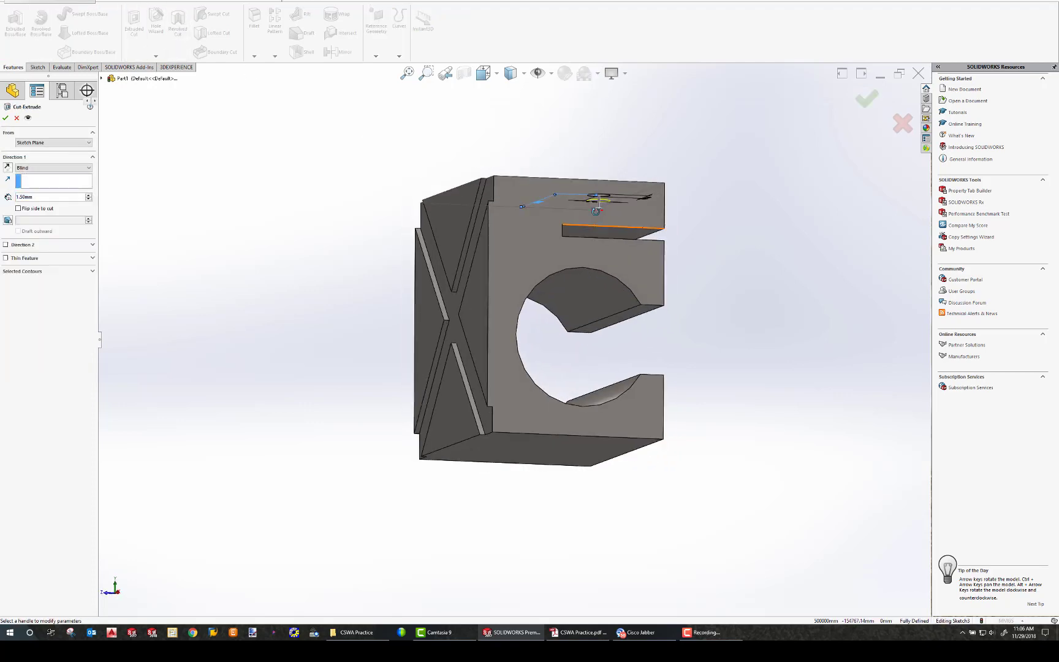
scroll(560, 290, down, 5)
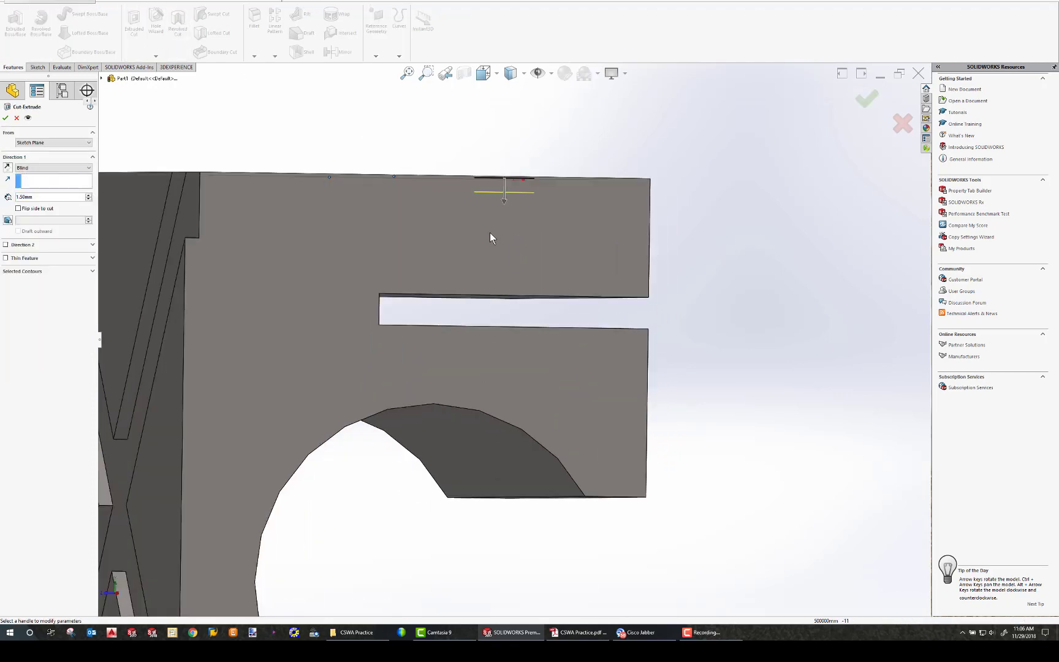
drag(506, 205, 501, 323)
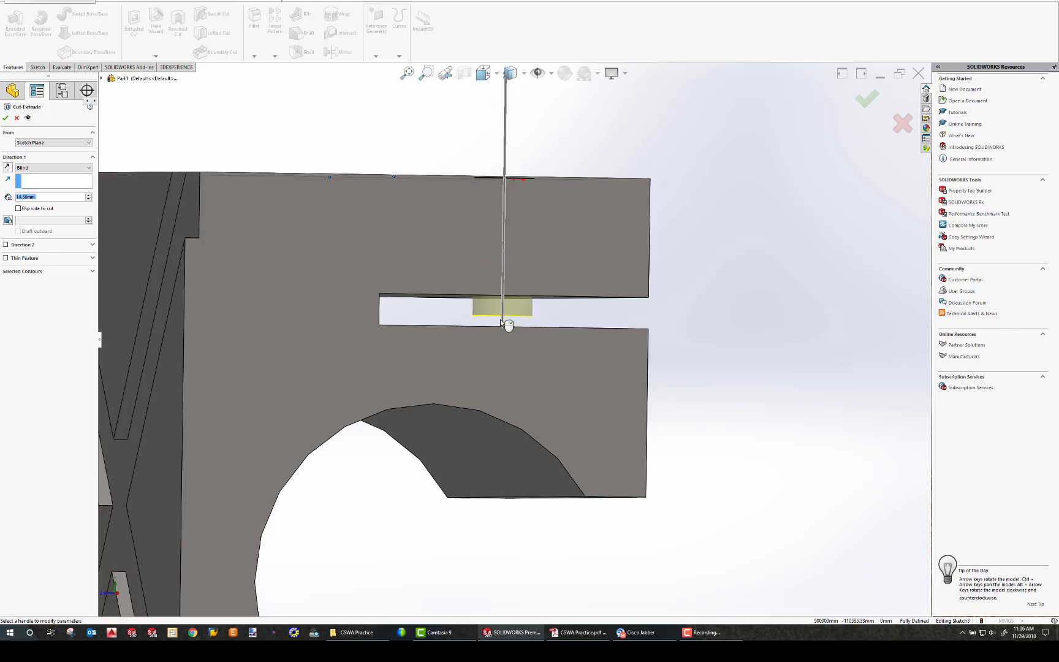
click(55, 168)
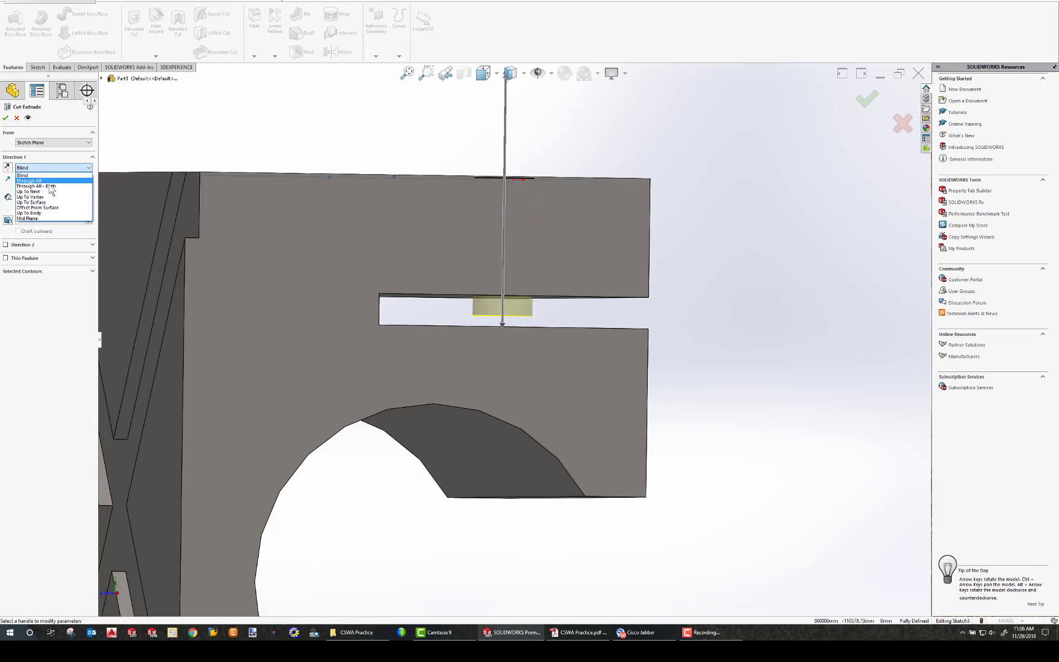
click(44, 191)
middle_drag(533, 265, 535, 336)
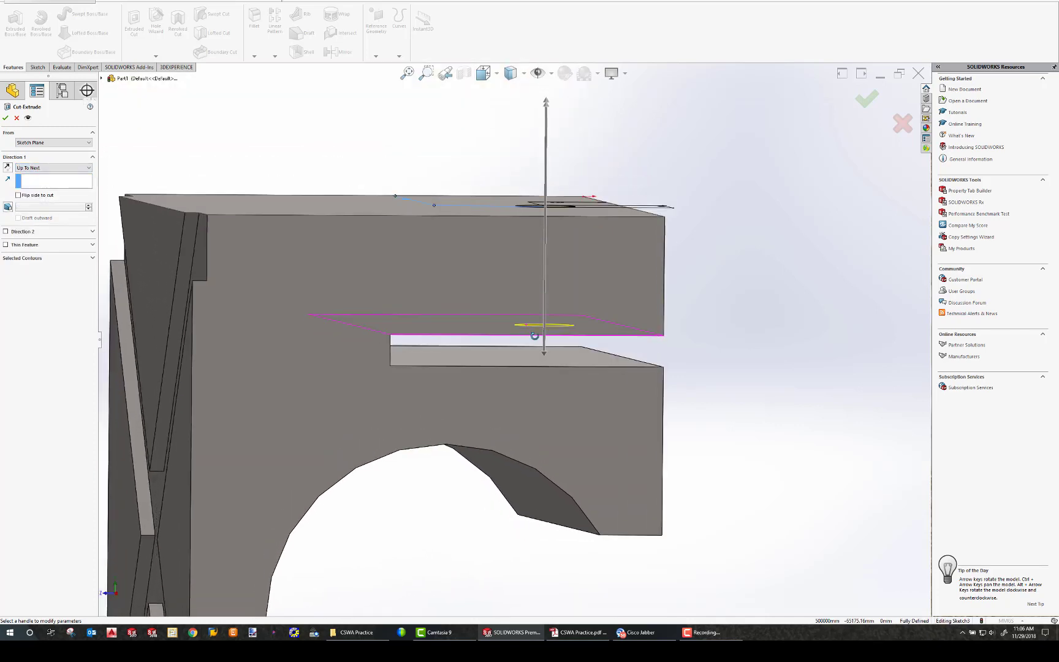
click(5, 117)
scroll(552, 313, down, 2)
scroll(527, 337, up, 5)
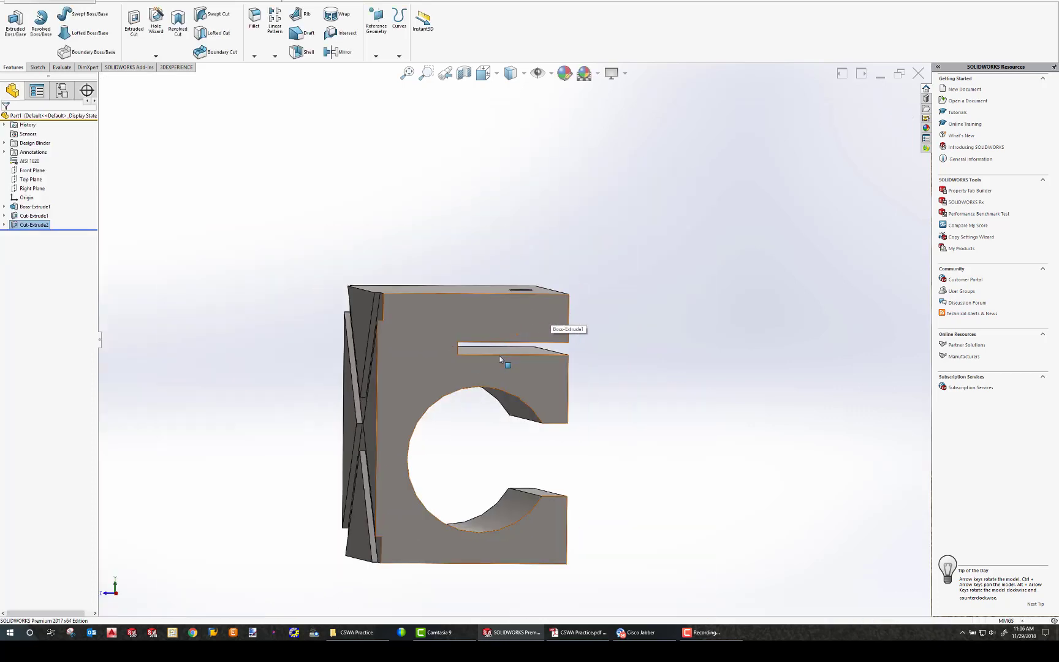
middle_drag(500, 359, 508, 436)
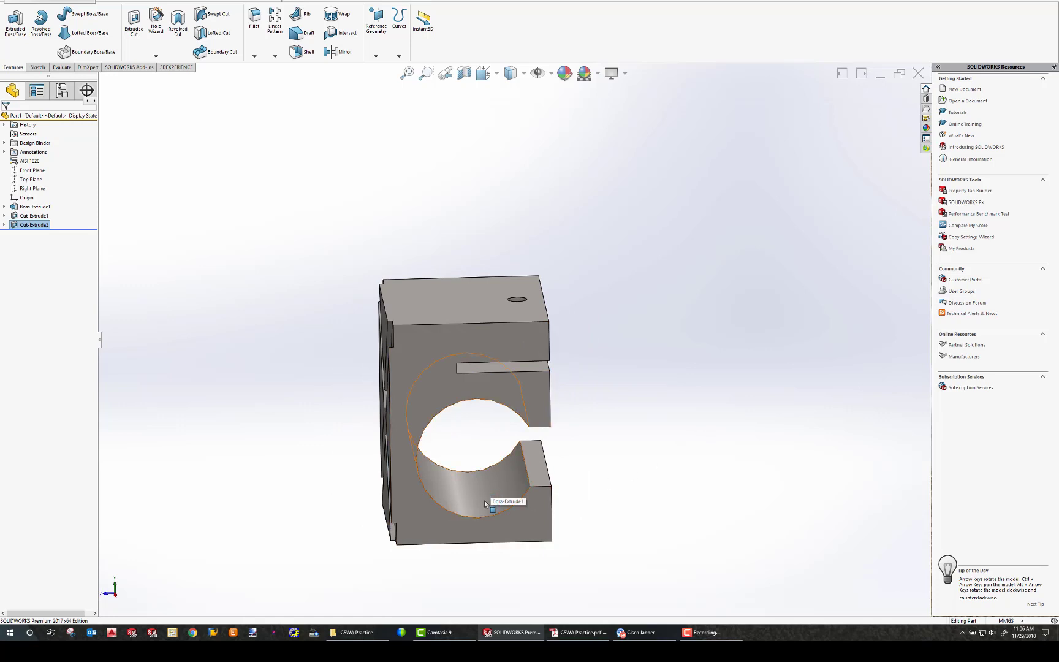
middle_drag(484, 500, 449, 477)
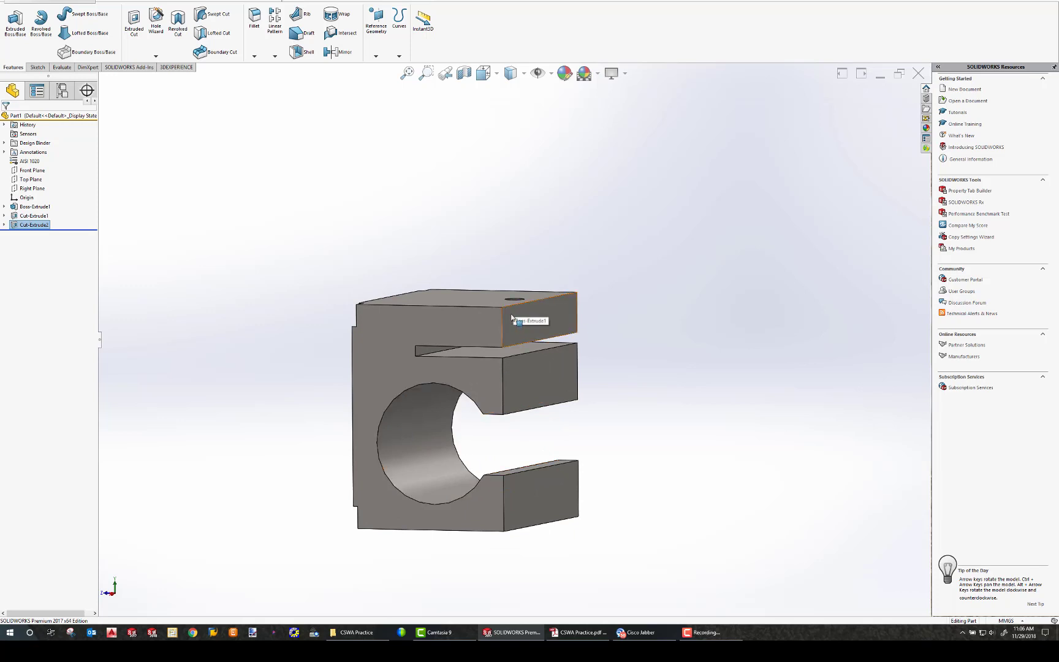
scroll(515, 309, up, 2)
scroll(515, 309, down, 2)
scroll(516, 311, down, 1)
middle_drag(516, 311, 520, 317)
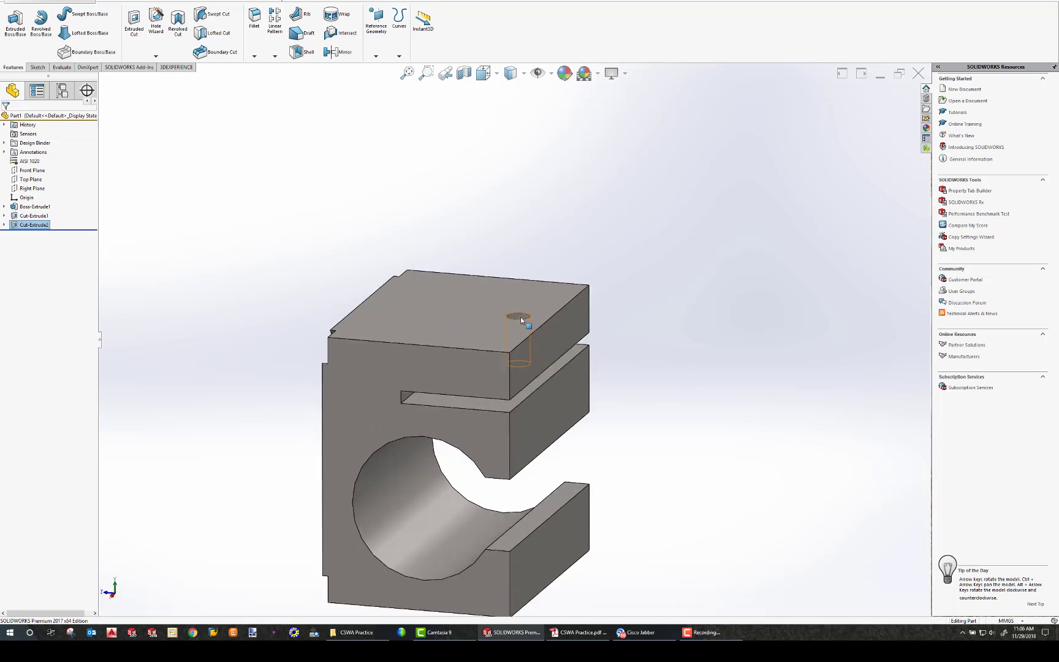
mouse_move(472, 430)
middle_down()
mouse_move(481, 461)
mouse_move(464, 443)
mouse_move(475, 449)
mouse_move(475, 432)
middle_up()
key(f)
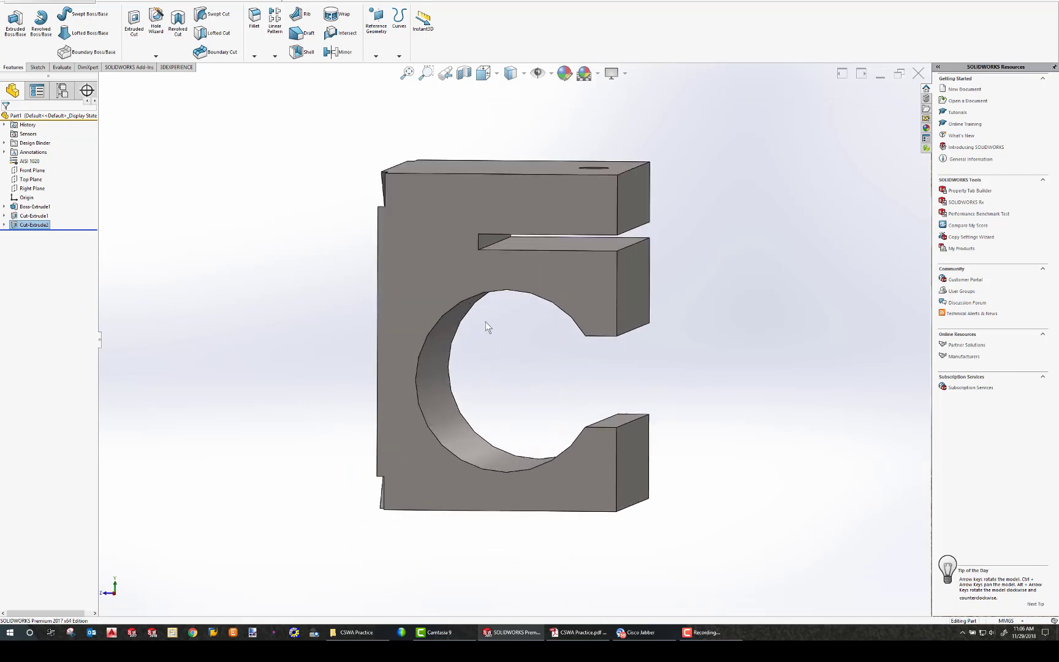
click(450, 292)
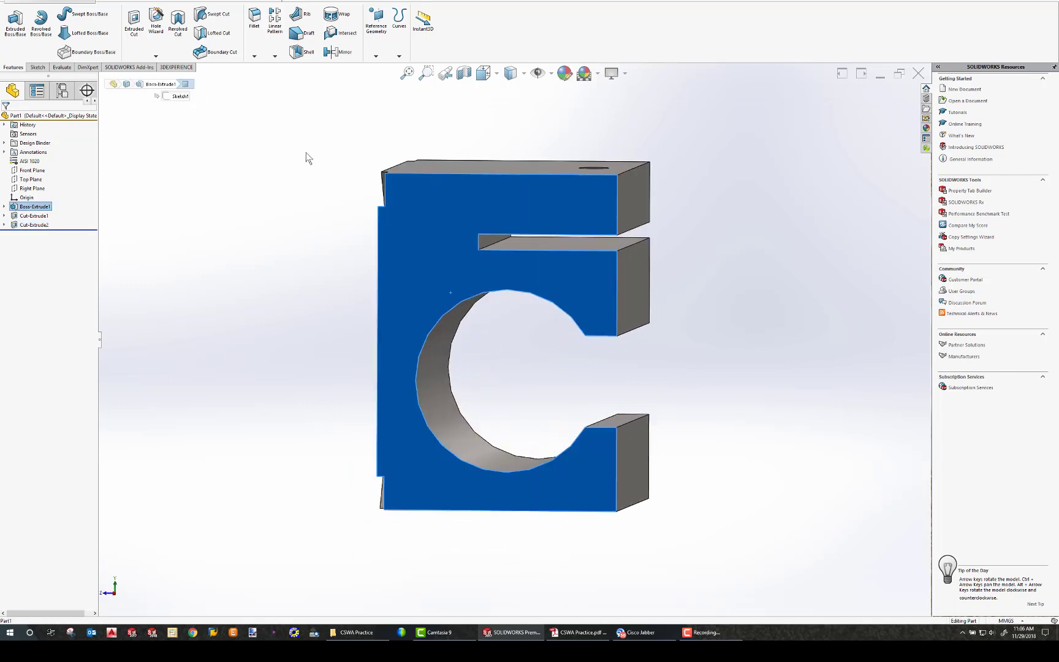
- Sketch a circle centred on the bore on the front face and dimension it Ø40 mm
click(37, 67)
click(87, 13)
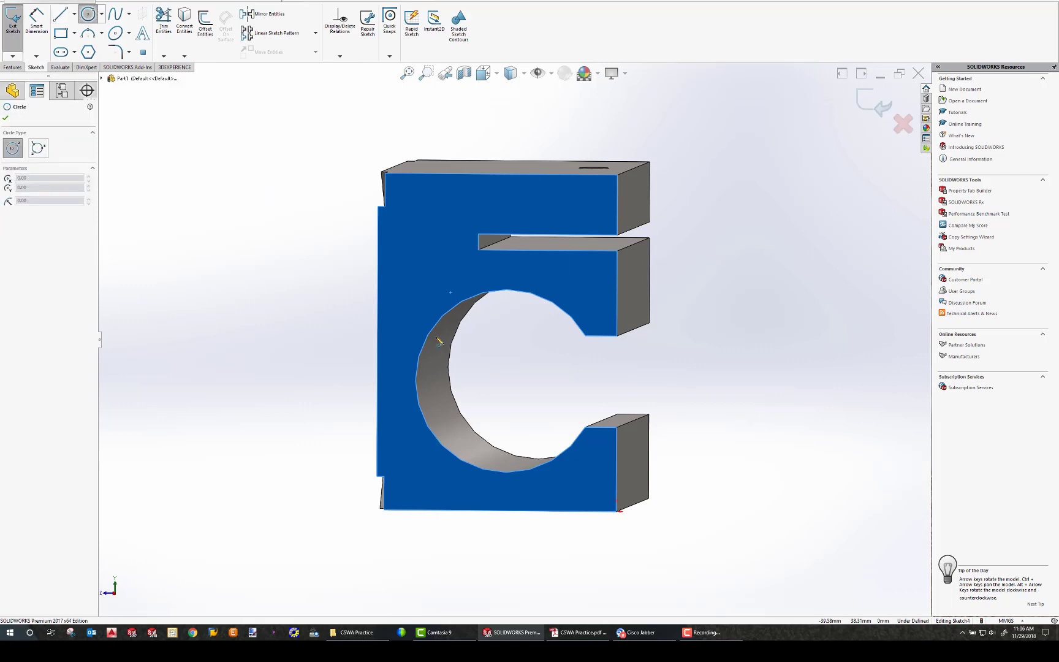
click(506, 380)
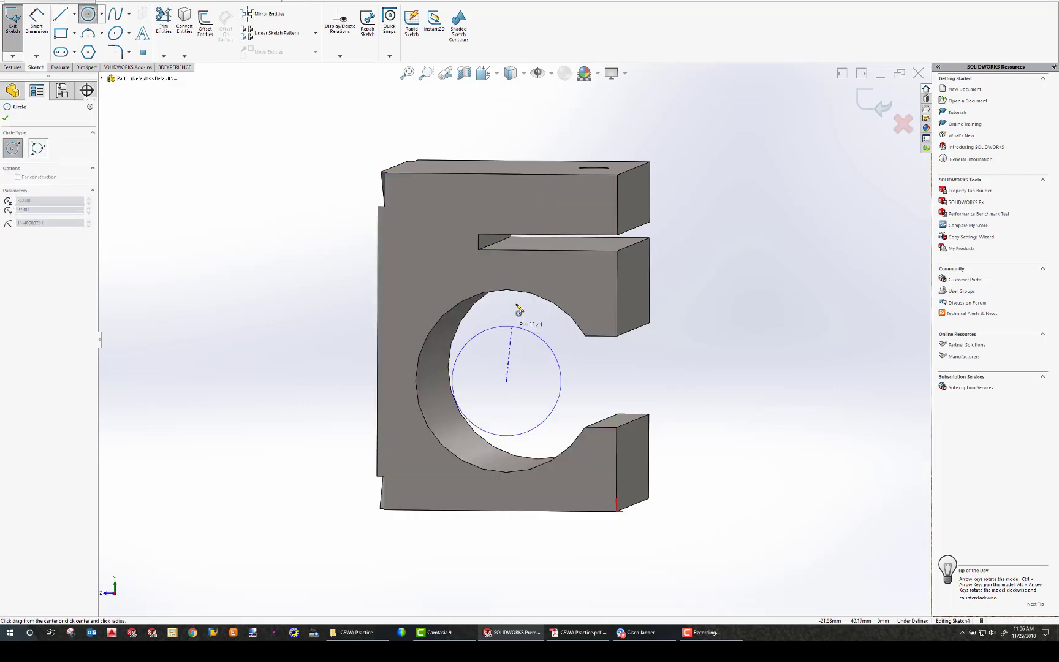
click(514, 280)
key(Escape)
click(37, 25)
click(423, 316)
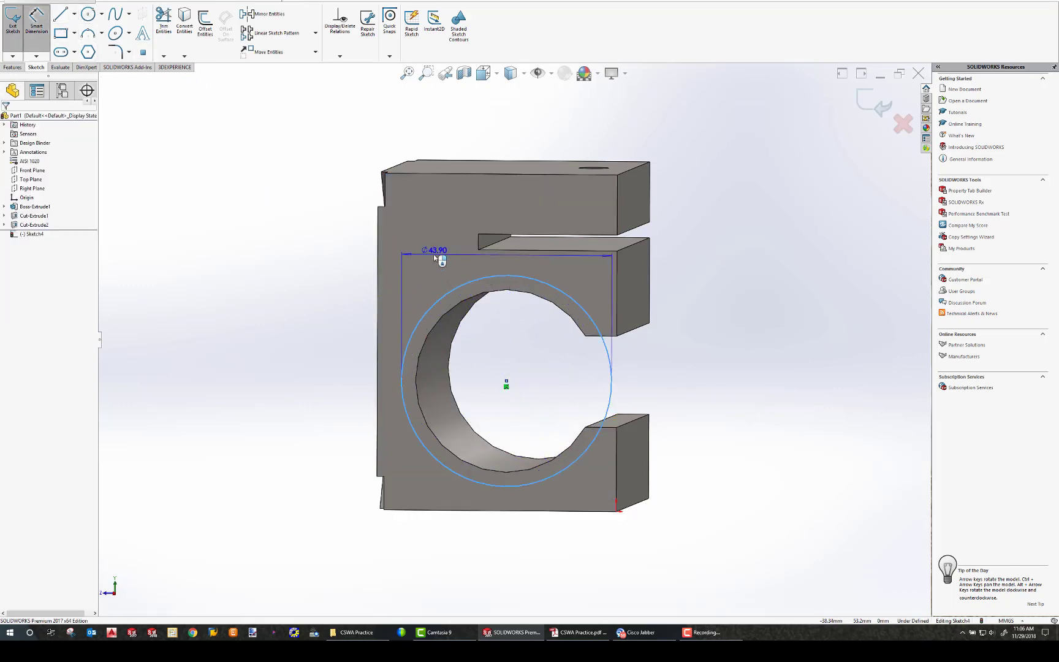
click(433, 254)
text(40)
key(Return)
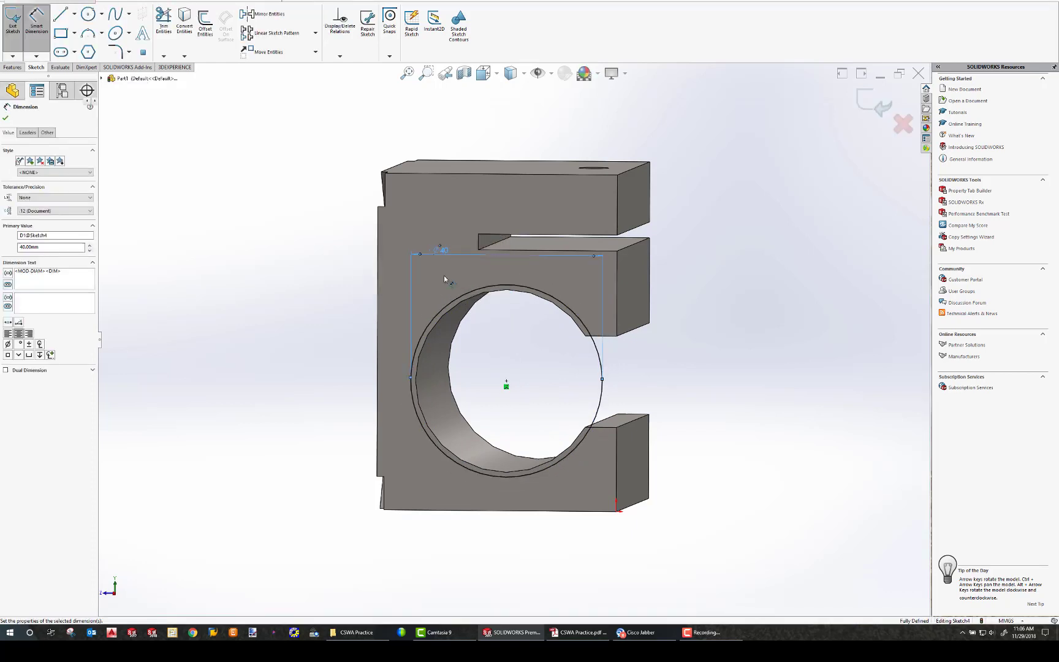
key(ctrl+7)
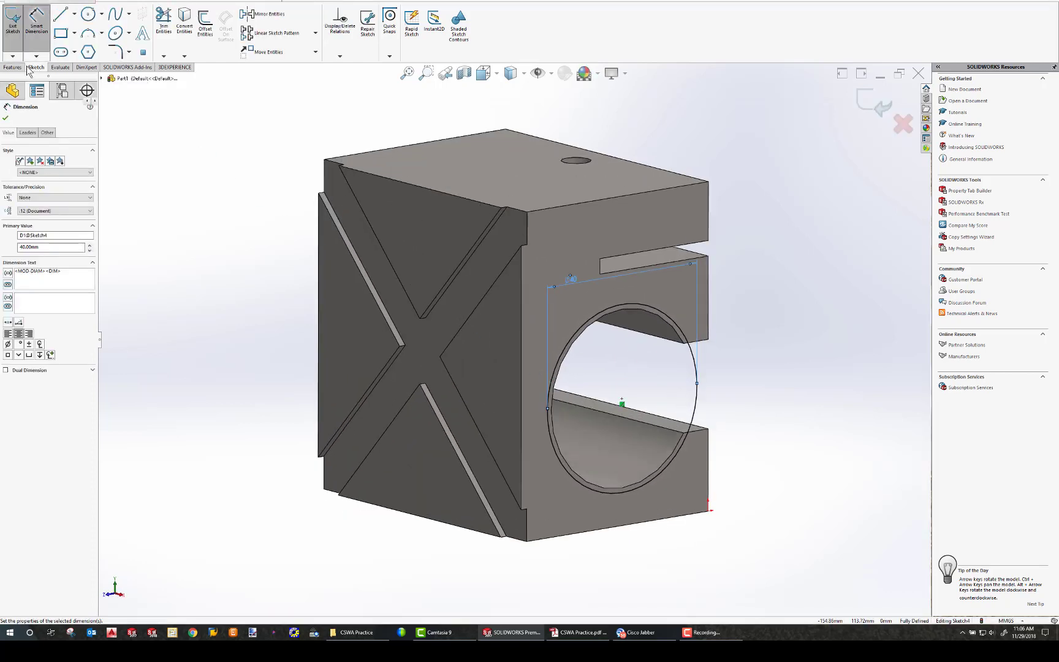
click(14, 68)
- Start an extruded cut of the Ø40 circle, offset 12.50 mm and reversed into the part
click(135, 29)
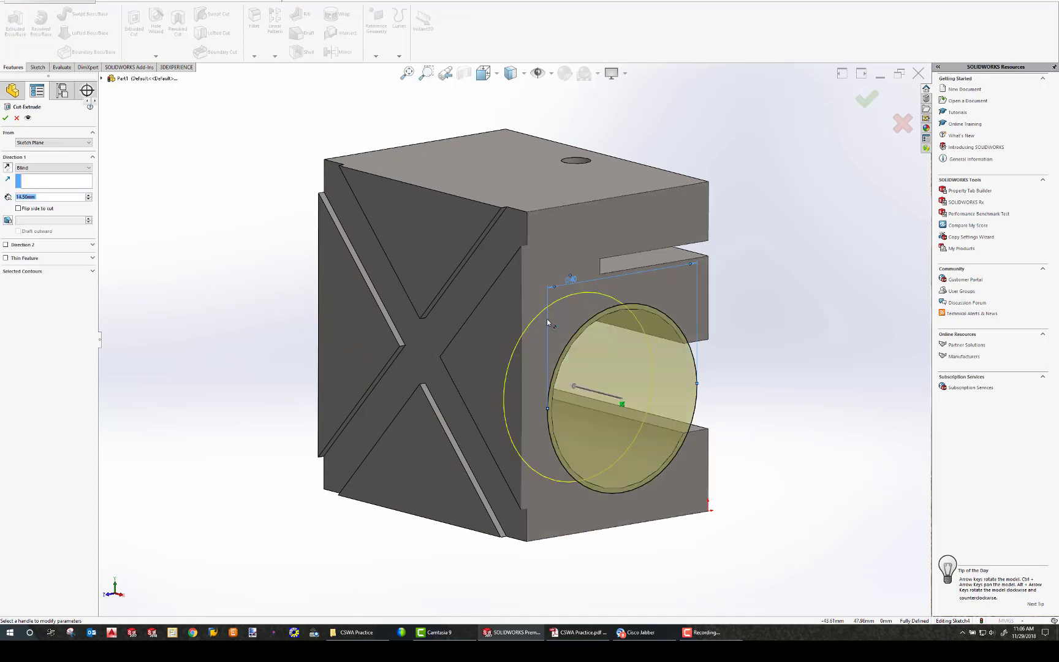
middle_drag(558, 331, 598, 340)
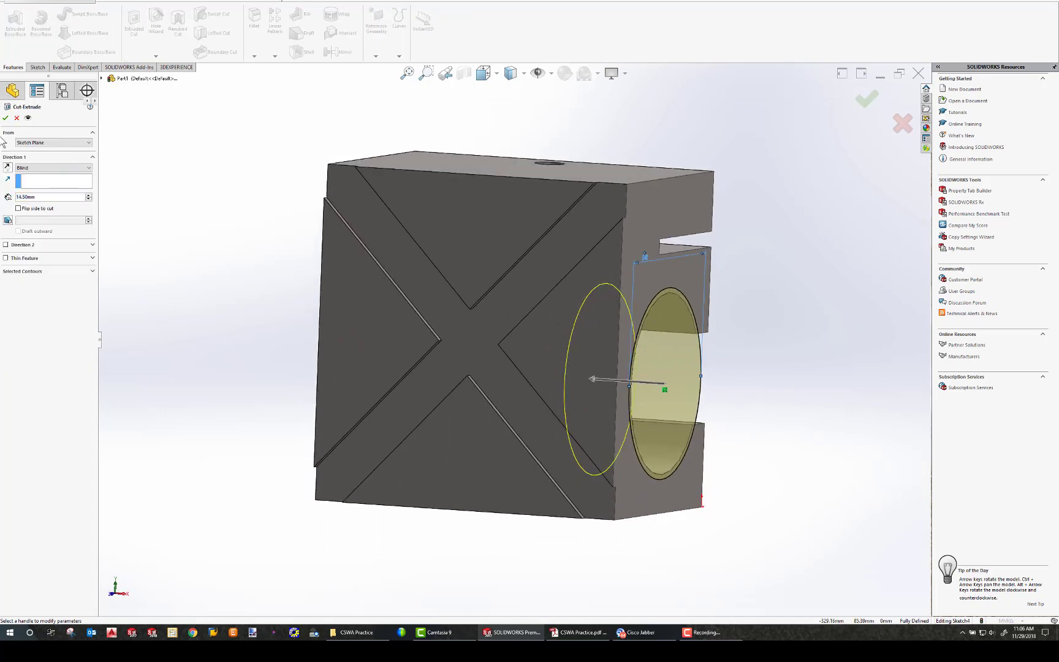
click(37, 142)
click(34, 169)
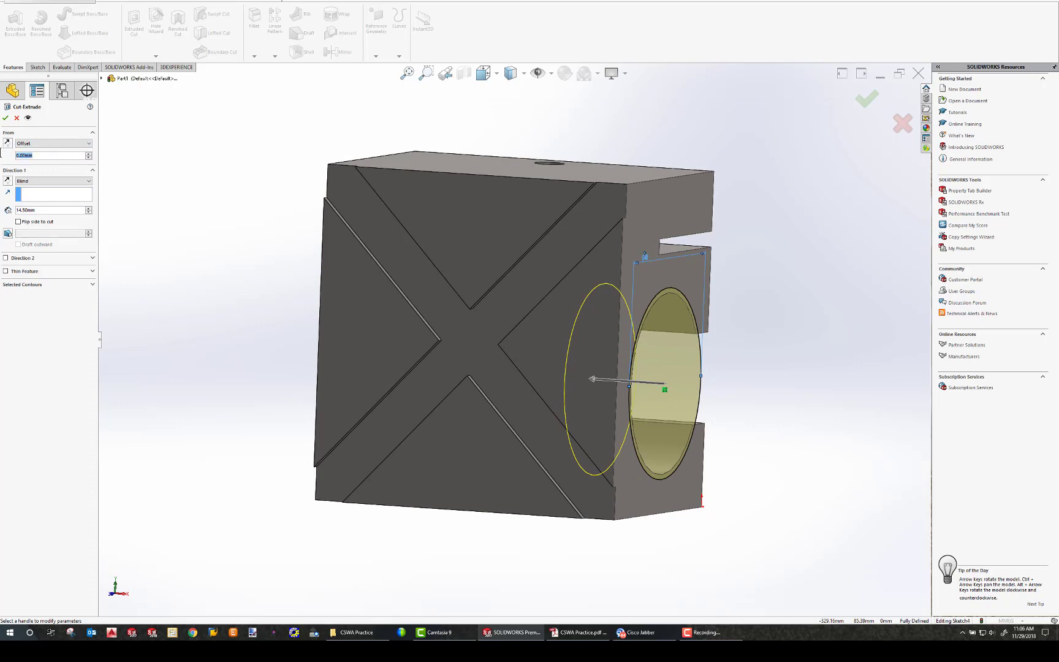
text(12.5)
key(Return)
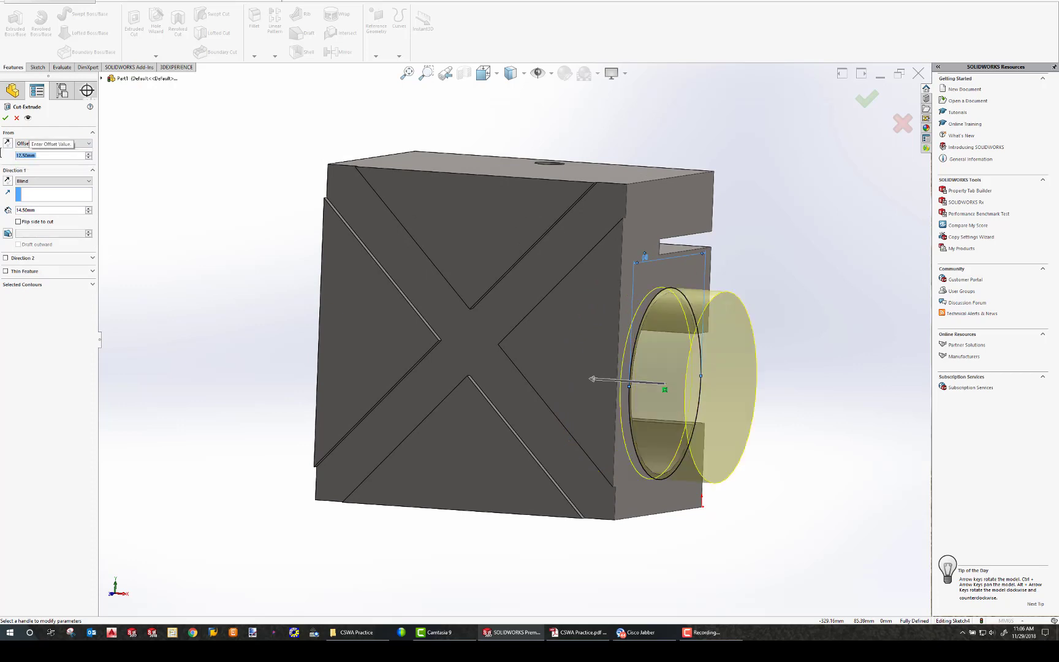
middle_drag(590, 392, 605, 380)
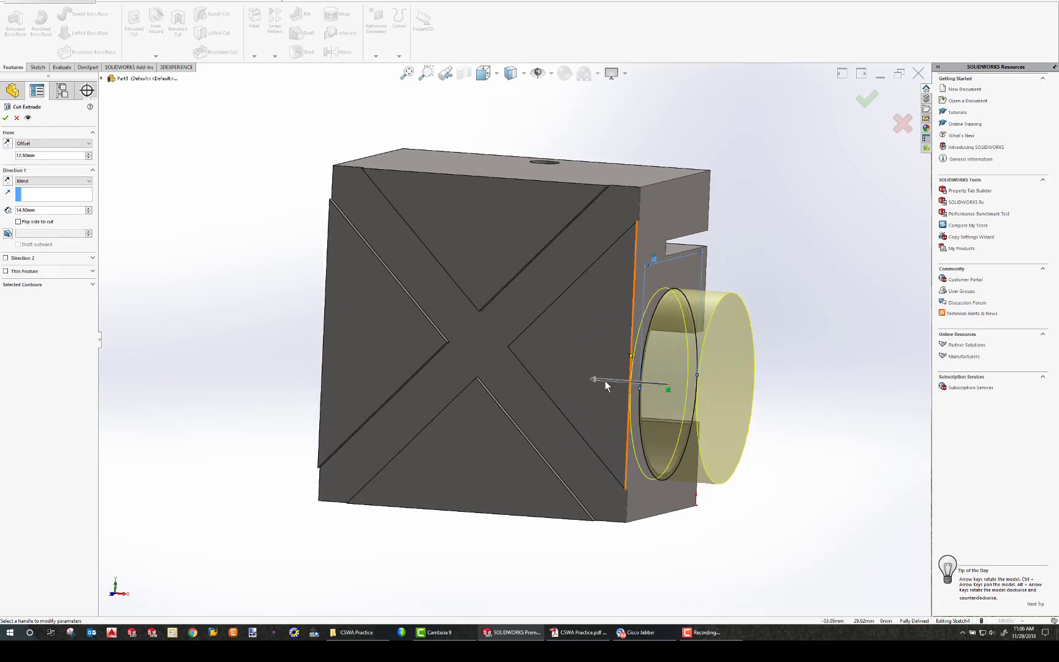
click(8, 142)
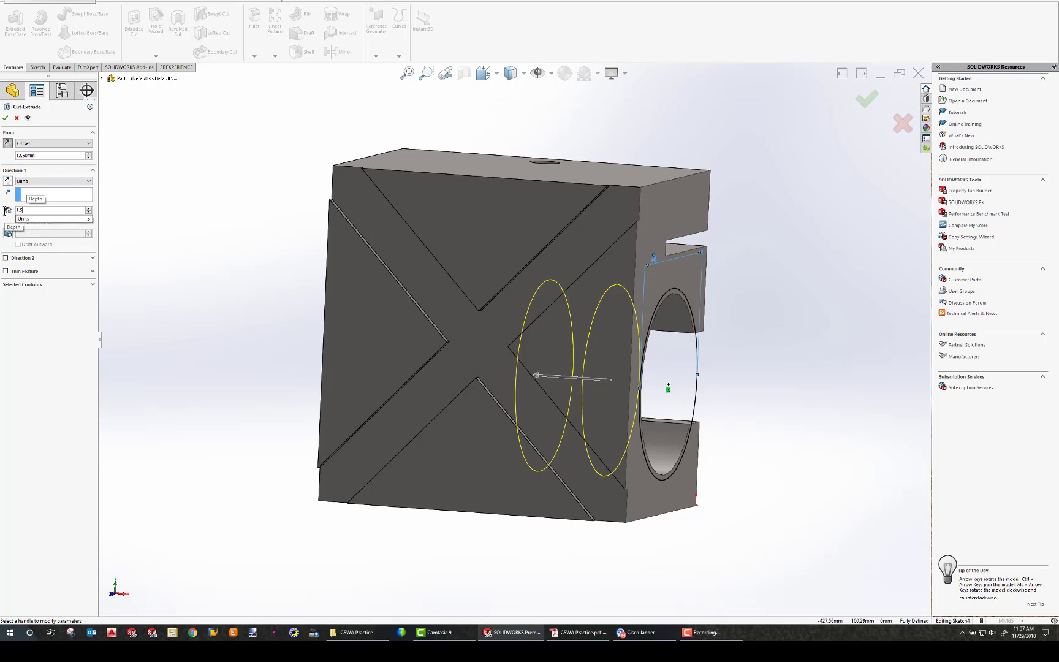
- Give the cut a 1.50 mm blind depth, flip its side, and accept the groove
key(Return)
middle_drag(566, 374, 368, 368)
scroll(454, 362, up, 3)
scroll(469, 361, down, 5)
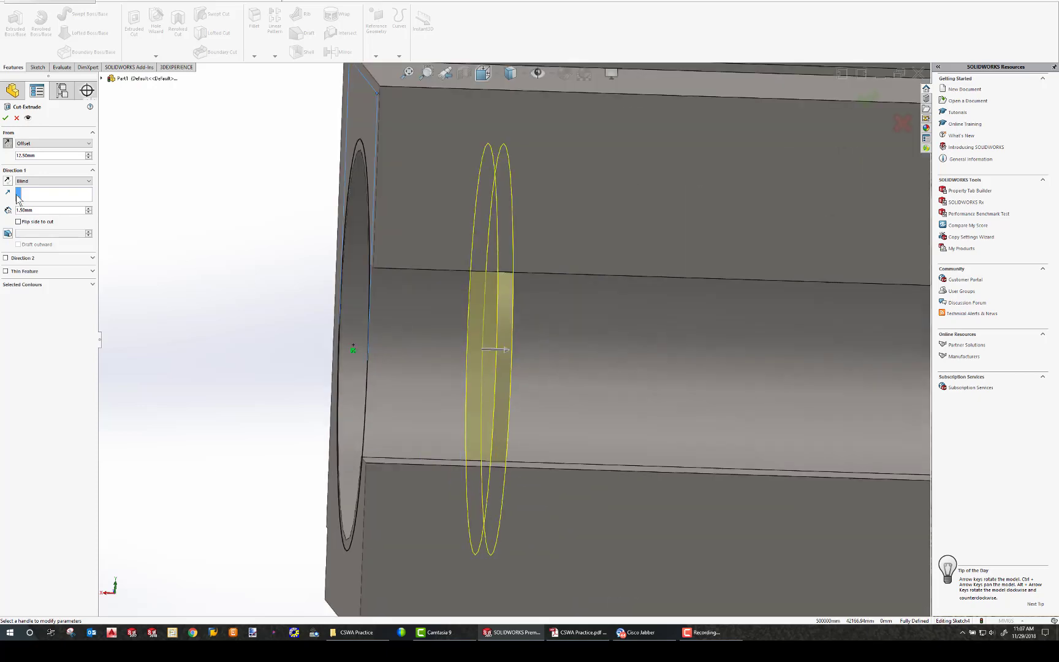
click(9, 183)
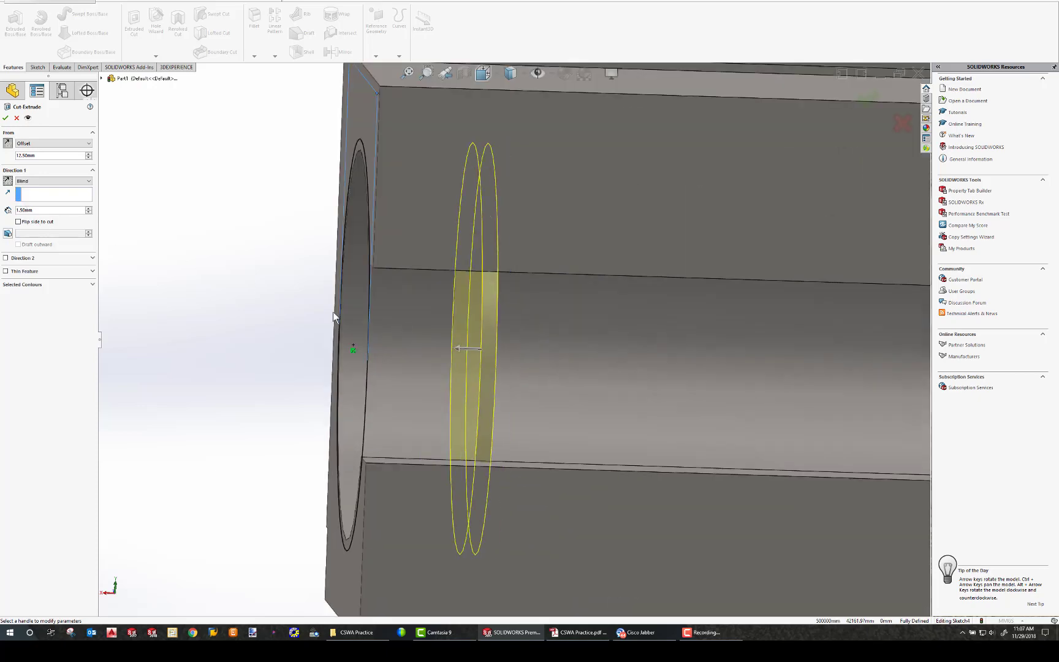
middle_drag(397, 313, 391, 316)
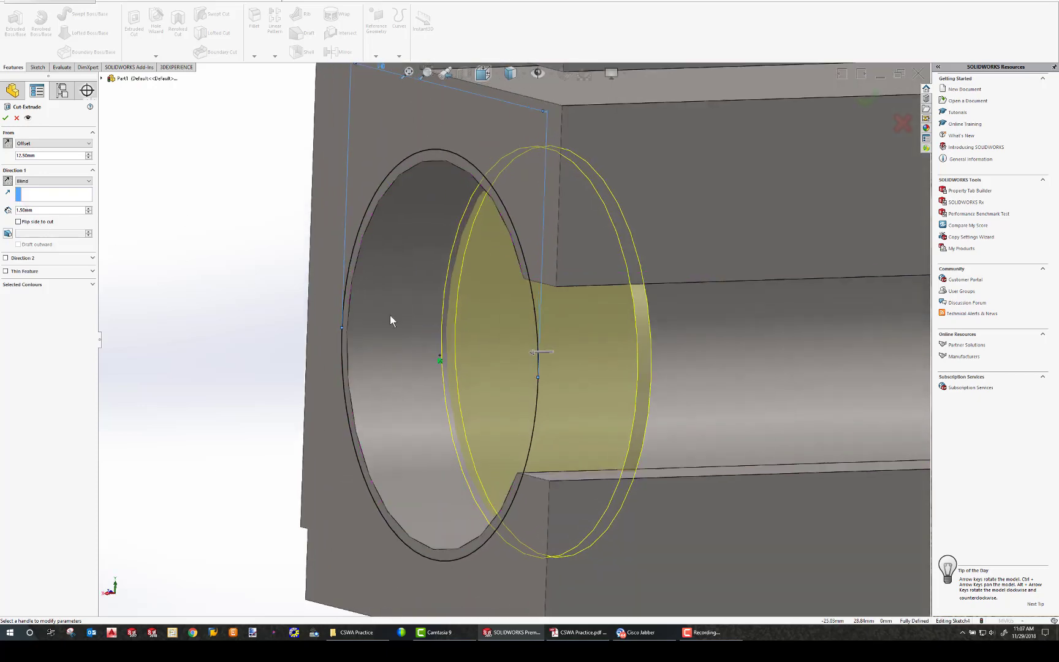
click(6, 118)
middle_drag(480, 326, 646, 421)
scroll(515, 432, up, 5)
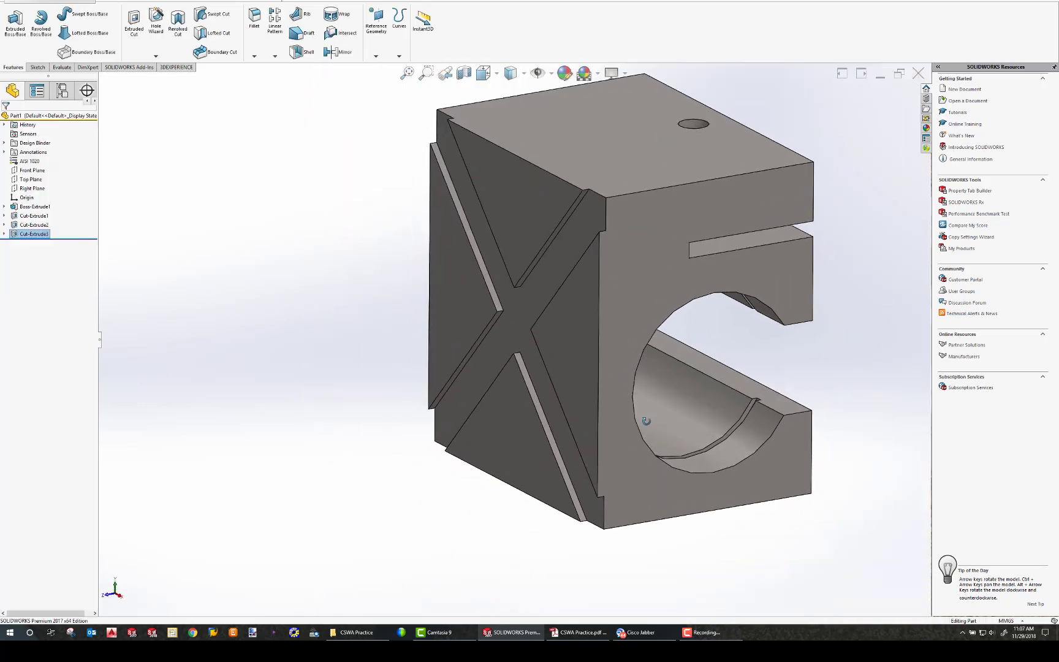
- Expand Cut-Extrude3 in the feature tree and select its Sketch4
scroll(598, 382, up, 4)
scroll(582, 373, down, 8)
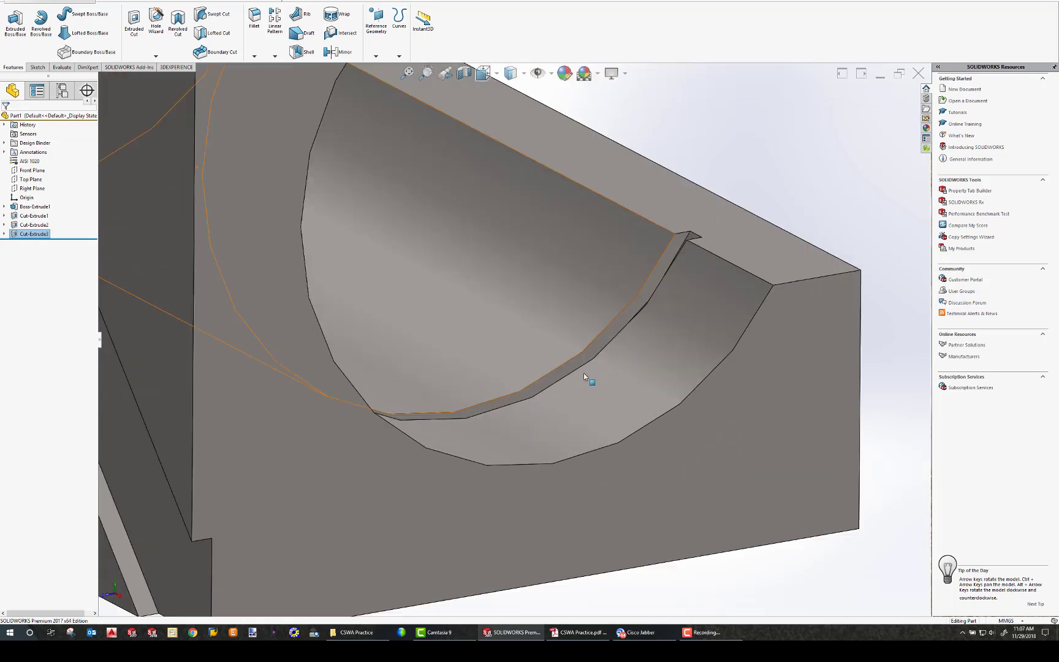
scroll(583, 372, up, 5)
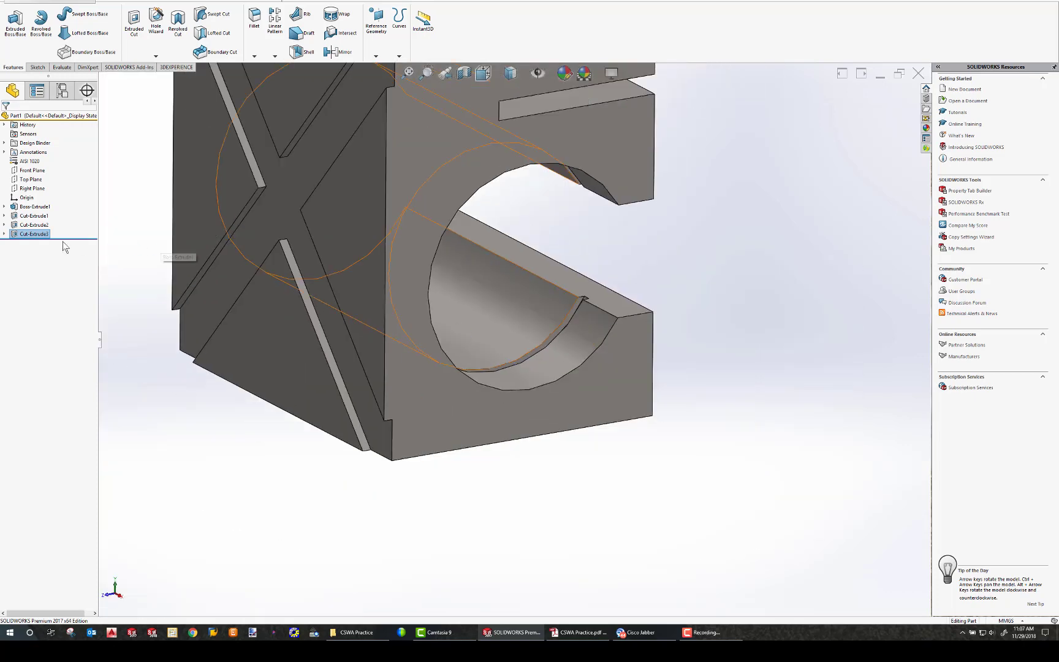
click(5, 233)
click(30, 242)
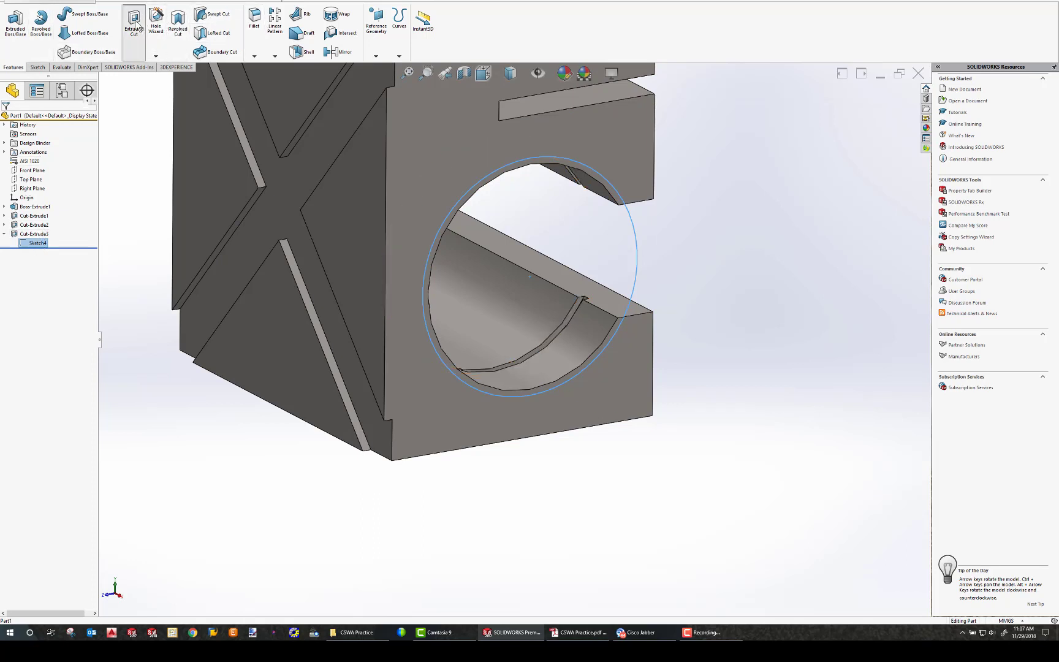
- Set the cut to start at a reversed offset of 12.5+42 (54.50 mm) from Sketch4
click(34, 142)
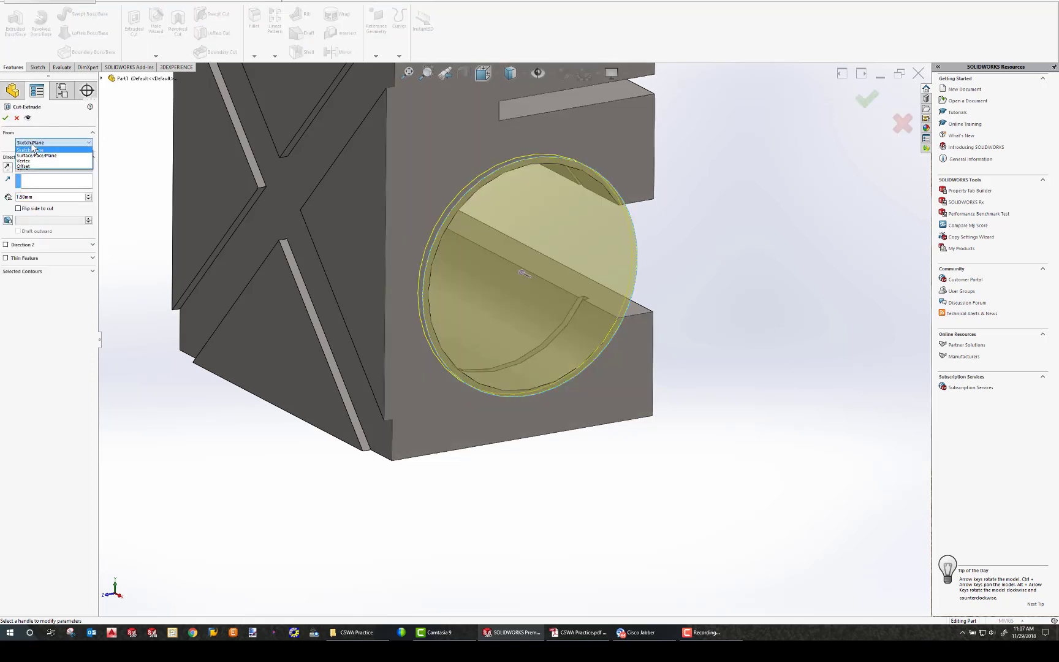
click(36, 167)
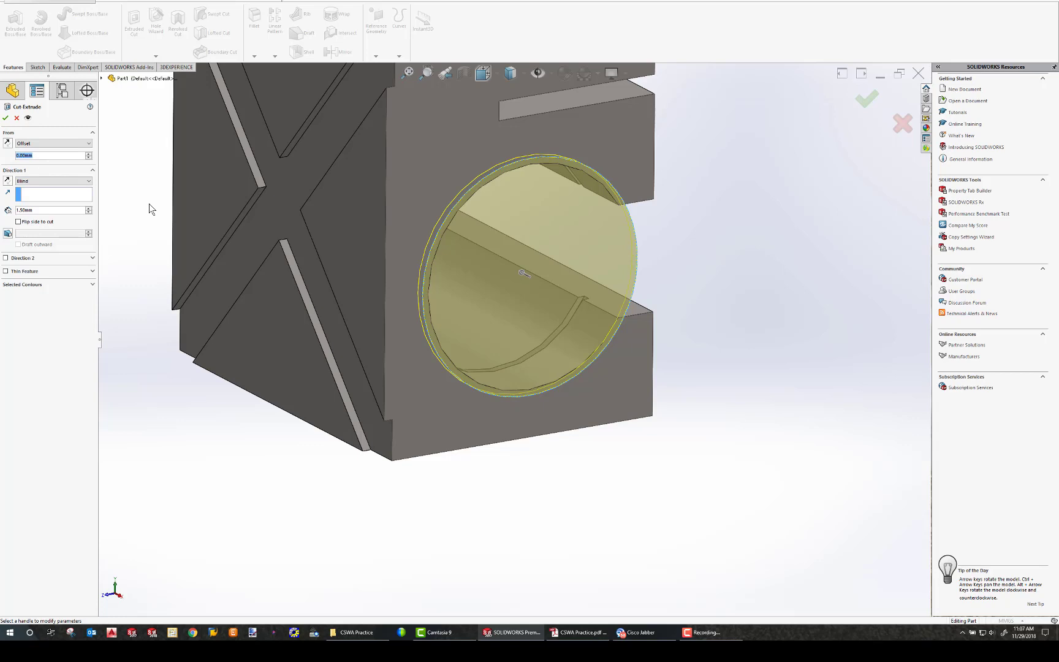
text(12.5+)
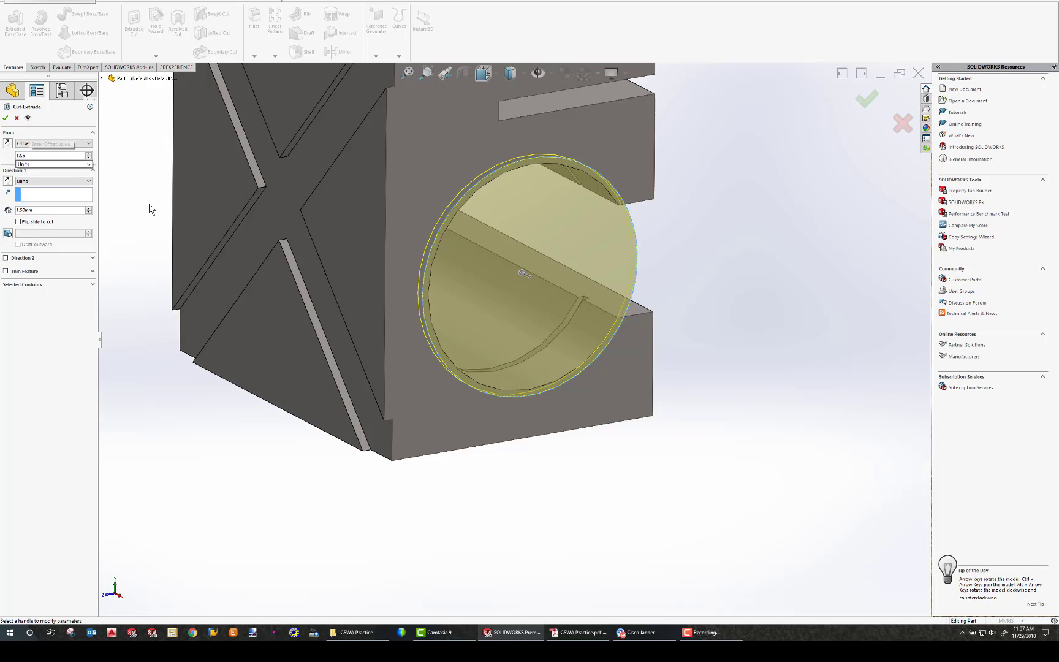
text(42)
key(Return)
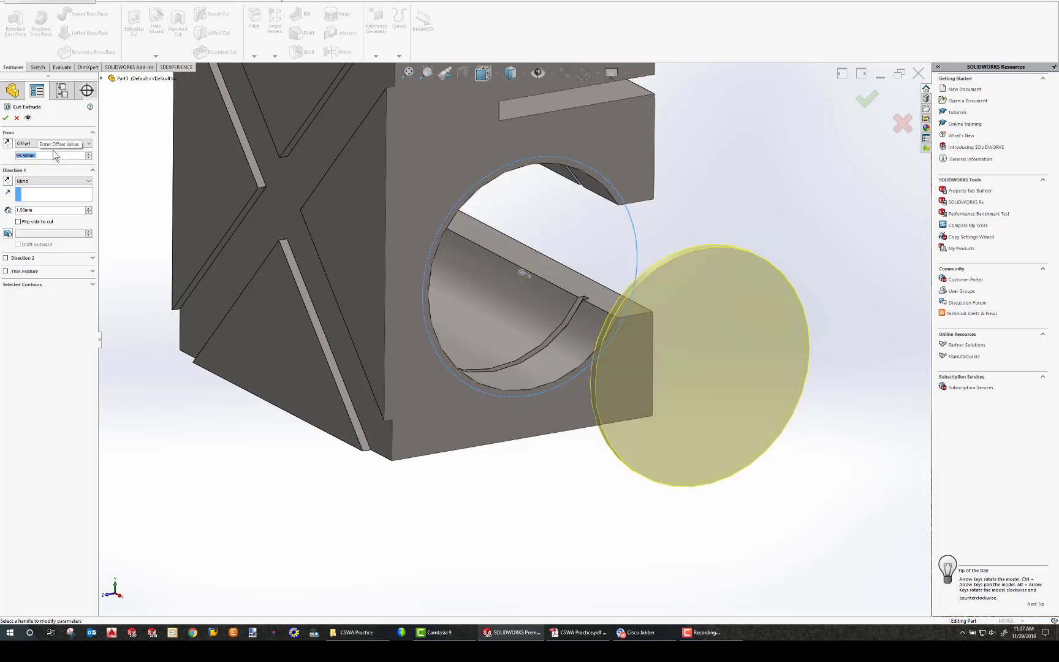
click(7, 143)
- Check the groove position from the side and accept the cut as Cut-Extrude4
middle_drag(566, 331, 489, 233)
scroll(212, 343, down, 3)
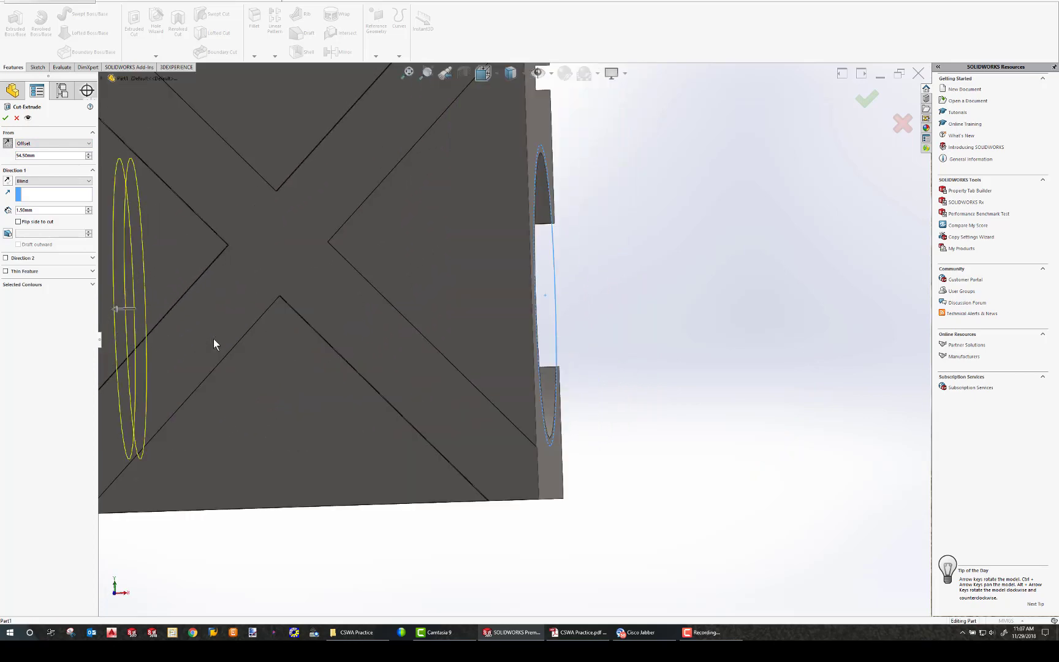
scroll(284, 315, up, 3)
scroll(329, 322, down, 6)
key(Left)
key(Left)
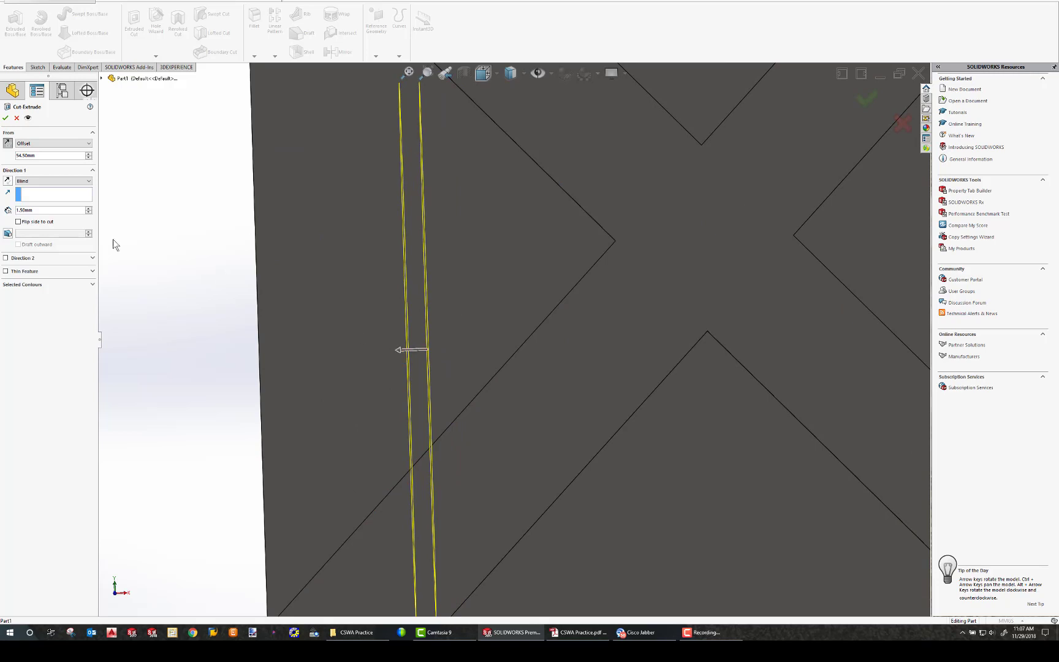
click(7, 122)
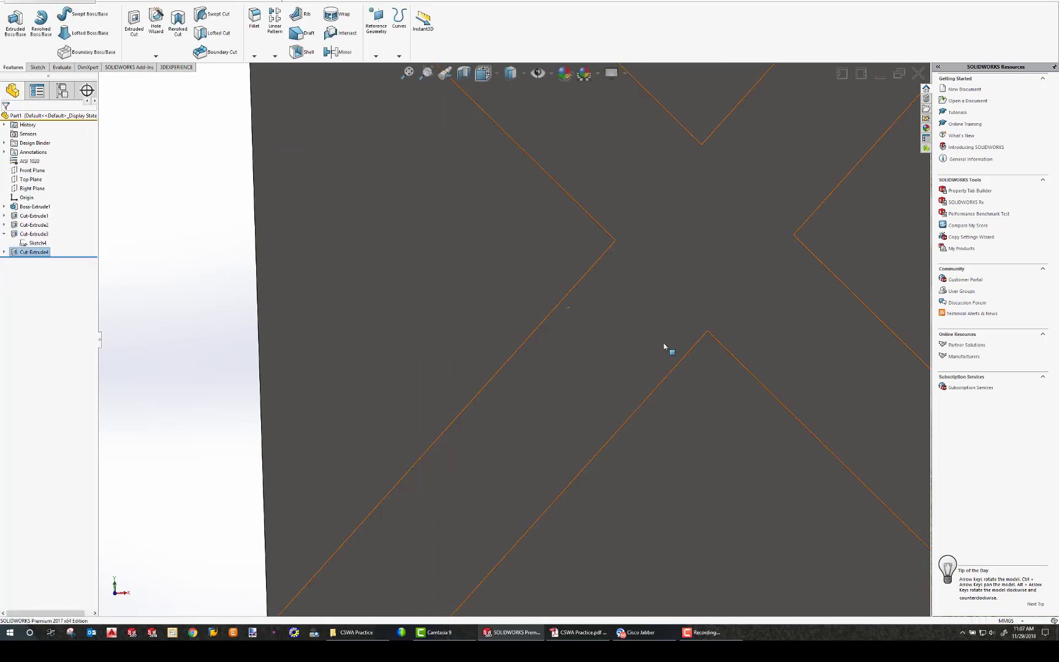
scroll(664, 342, up, 10)
key(Right)
key(Right)
key(Right)
key(Right)
key(Right)
key(Right)
middle_drag(503, 336, 563, 270)
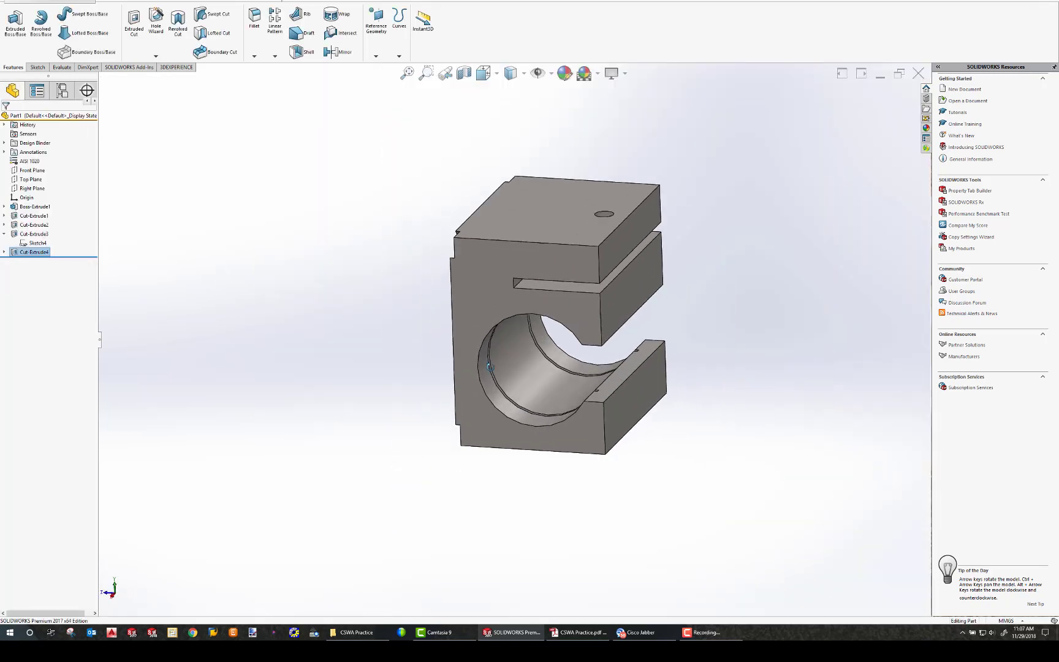
- Open Mass Properties from the Evaluate tab and move the results window aside
click(394, 175)
click(61, 67)
click(59, 24)
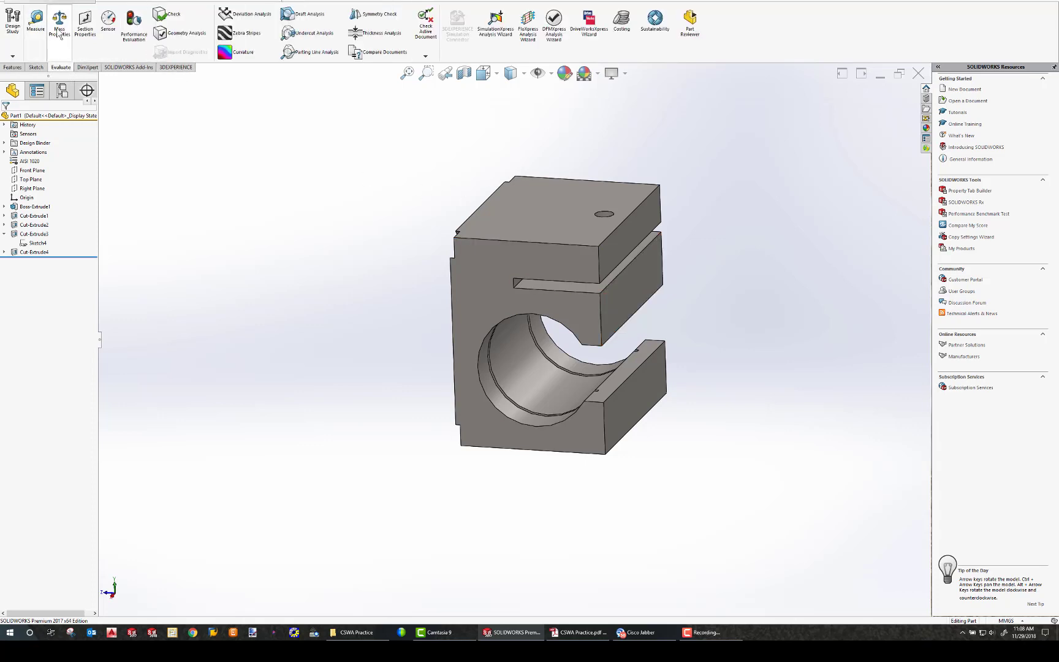
drag(141, 13, 267, 161)
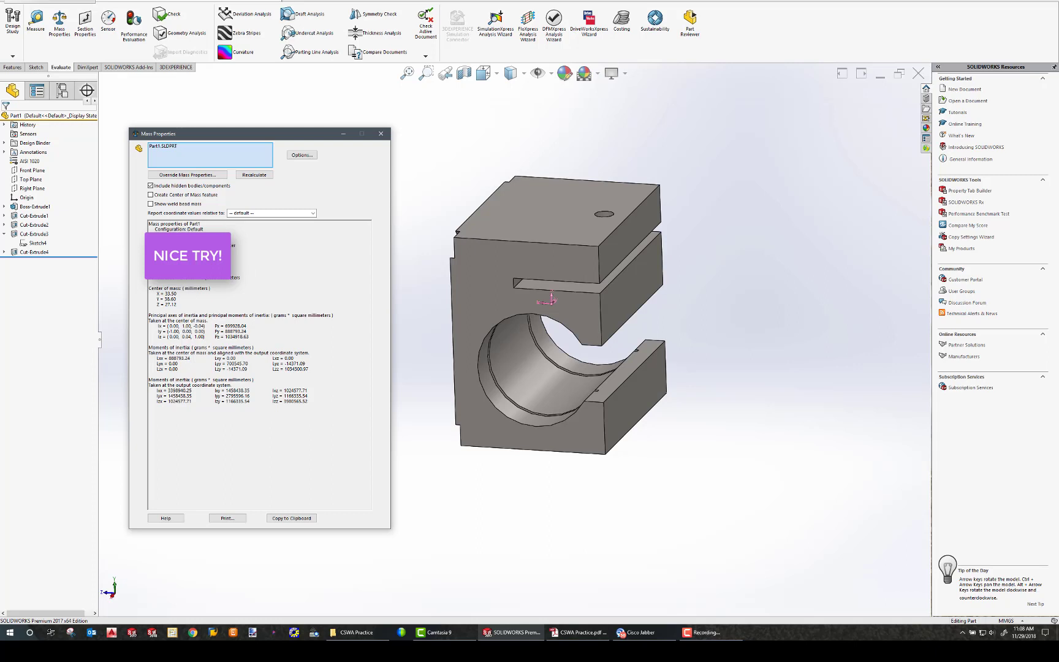
- Switch mass properties to custom settings with 3 decimal places, then close the window
click(302, 155)
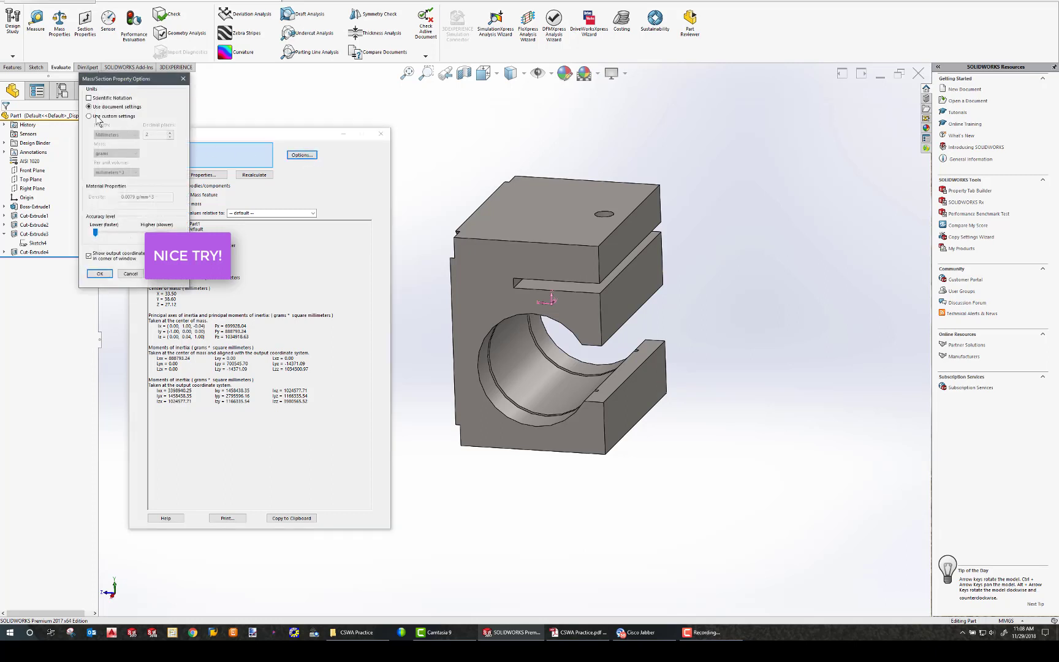
click(89, 116)
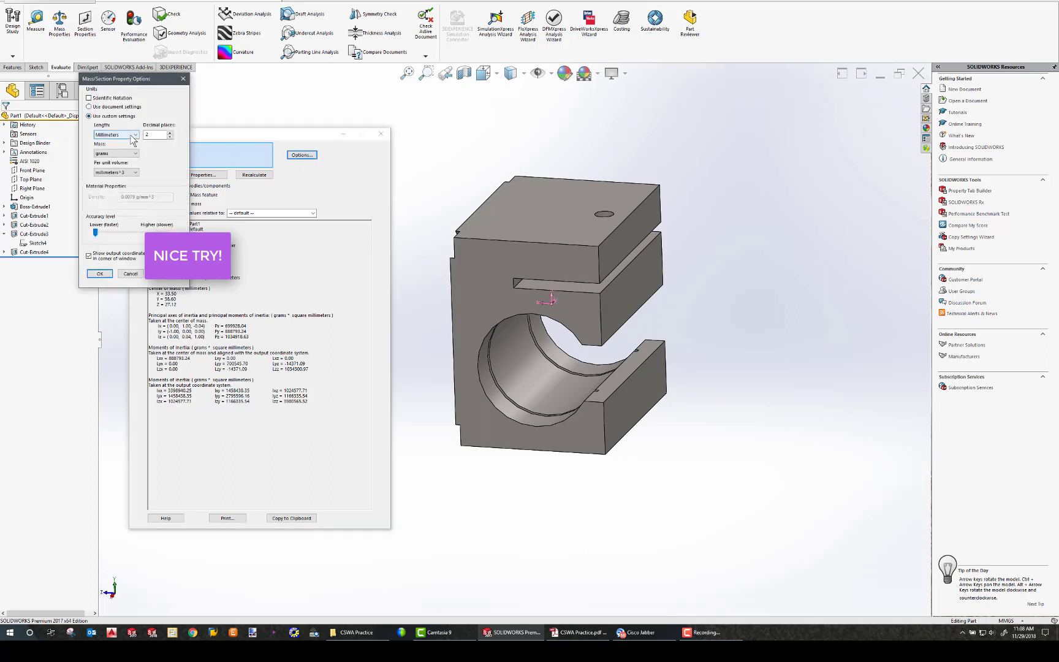
click(170, 133)
click(99, 273)
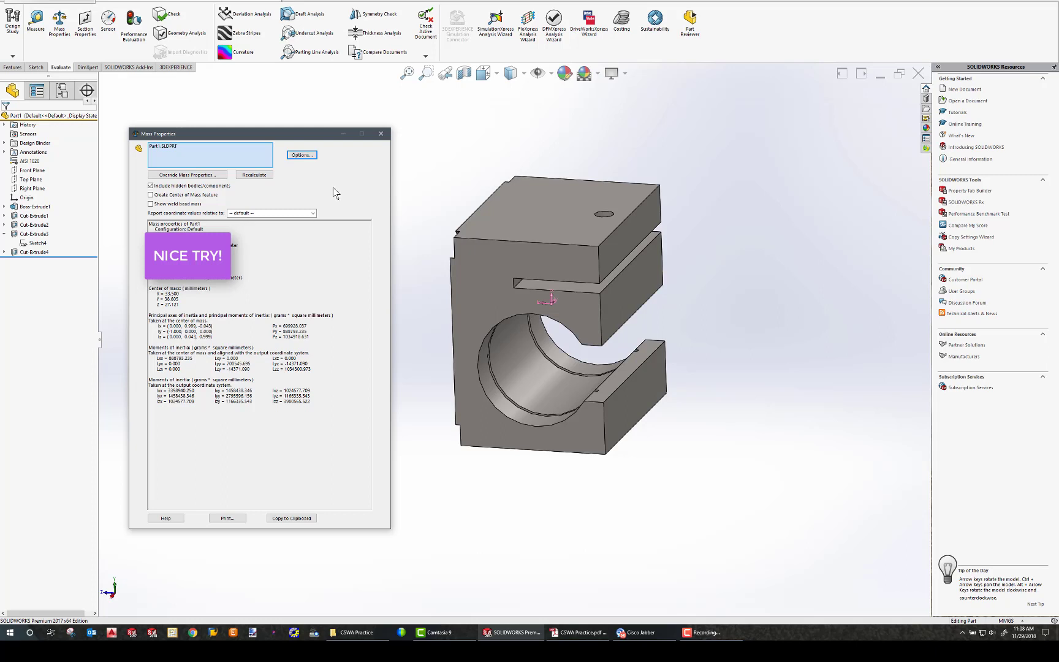
click(381, 134)
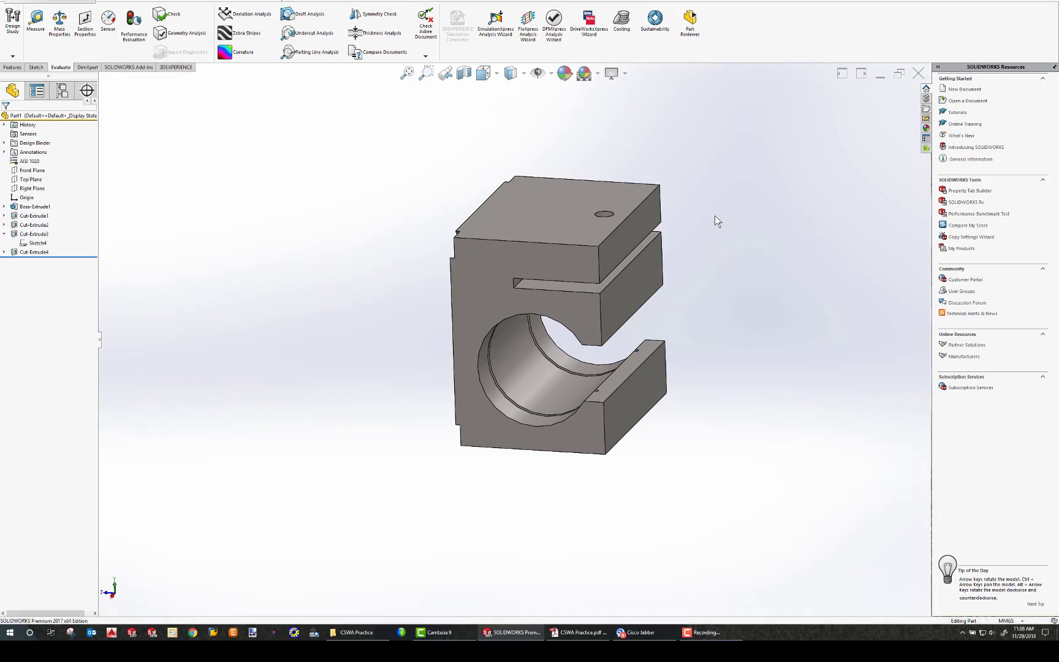